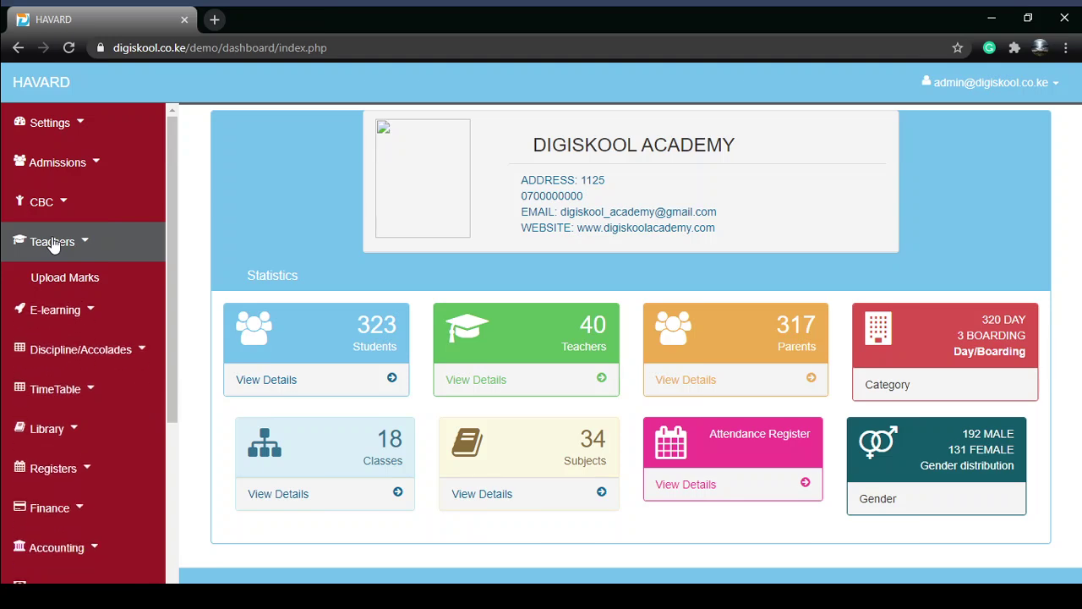
pyautogui.scroll(-3, 53, 423)
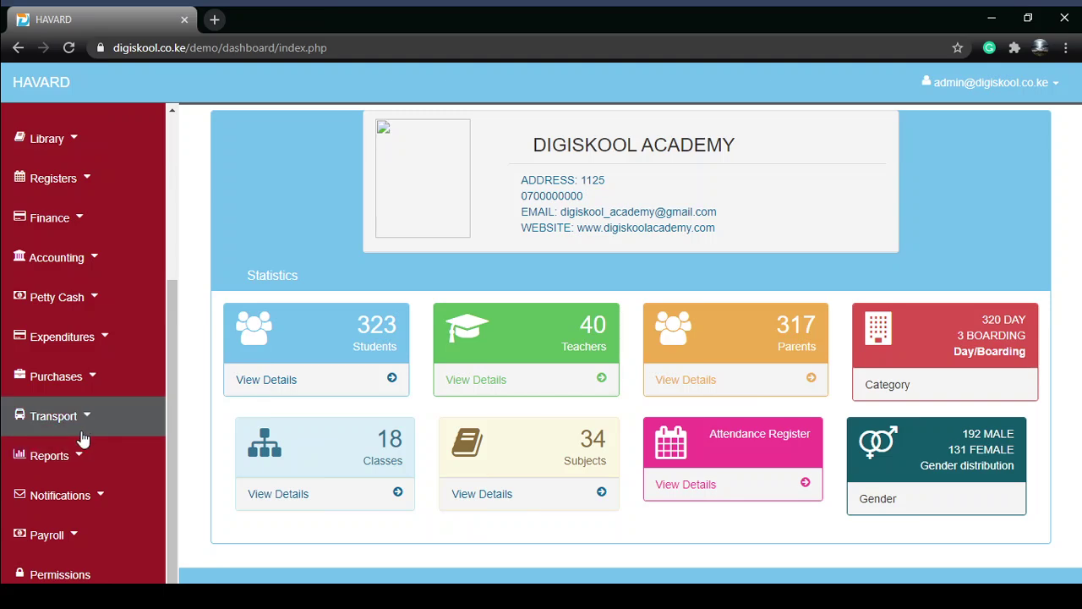
pyautogui.scroll(3, 91, 455)
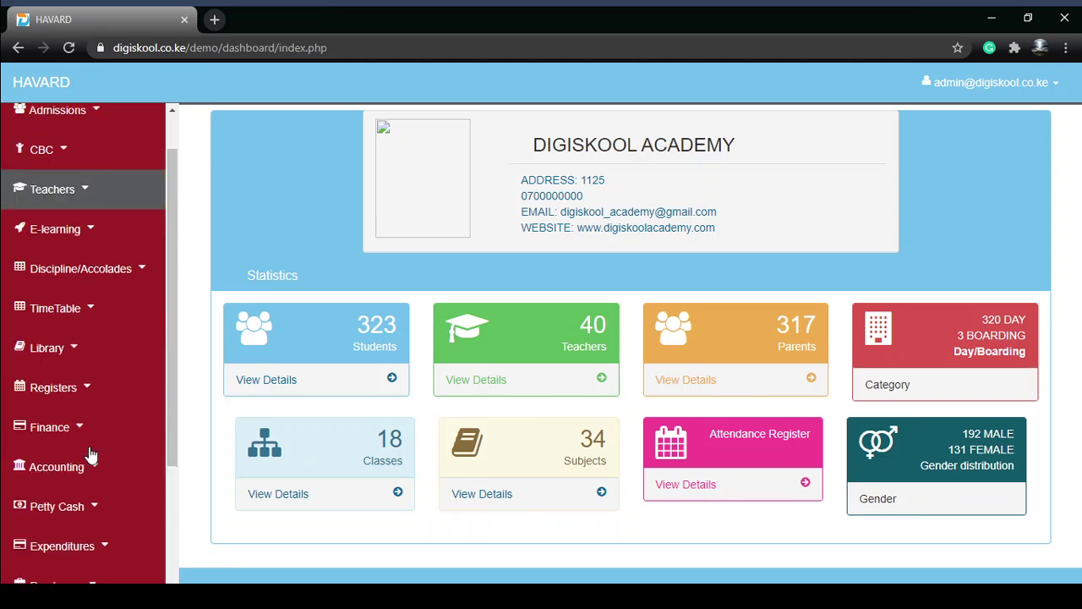
pyautogui.click(43, 258)
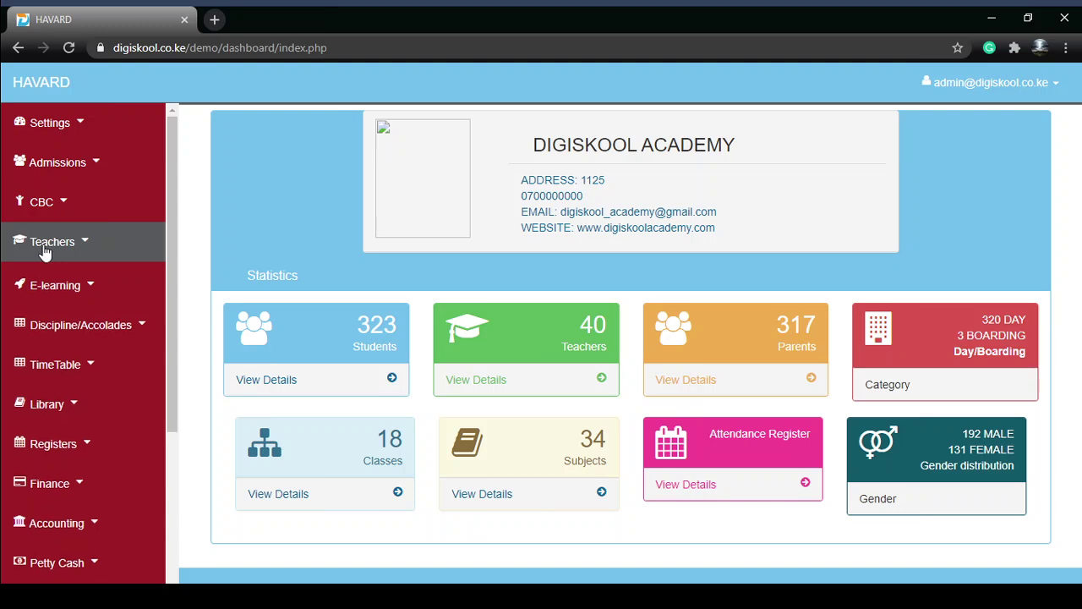
pyautogui.click(43, 256)
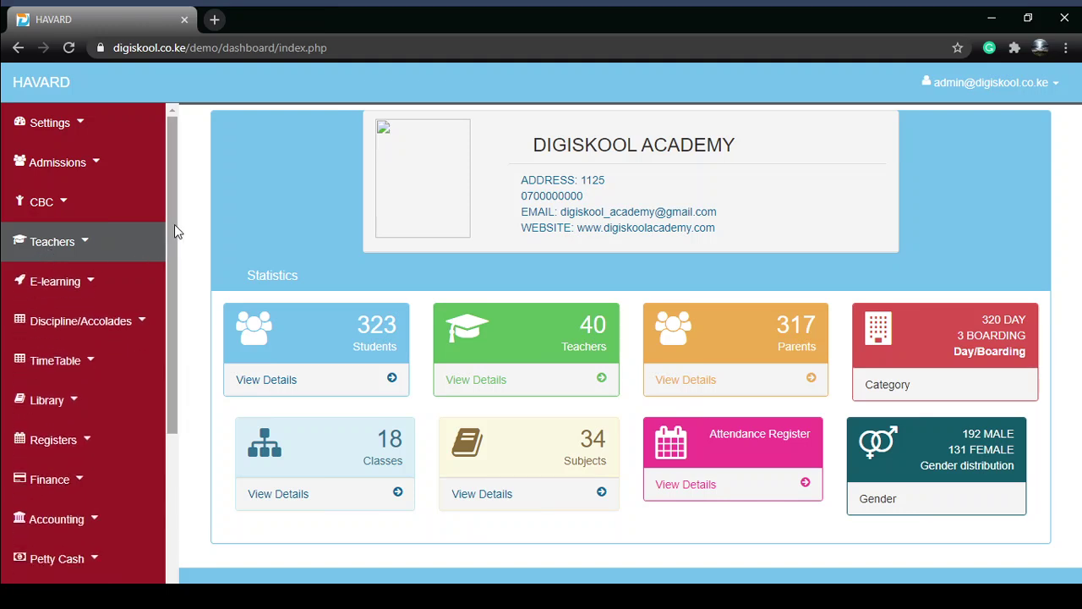
# - Open the settings page for the number of subjects each class takes
pyautogui.click(46, 131)
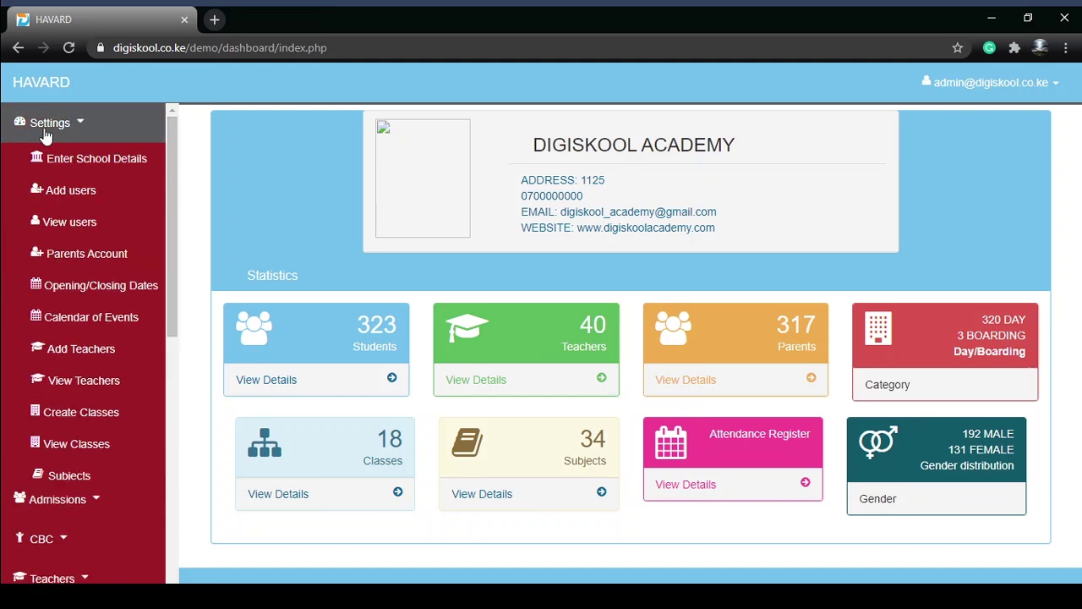
pyautogui.scroll(-2, 82, 399)
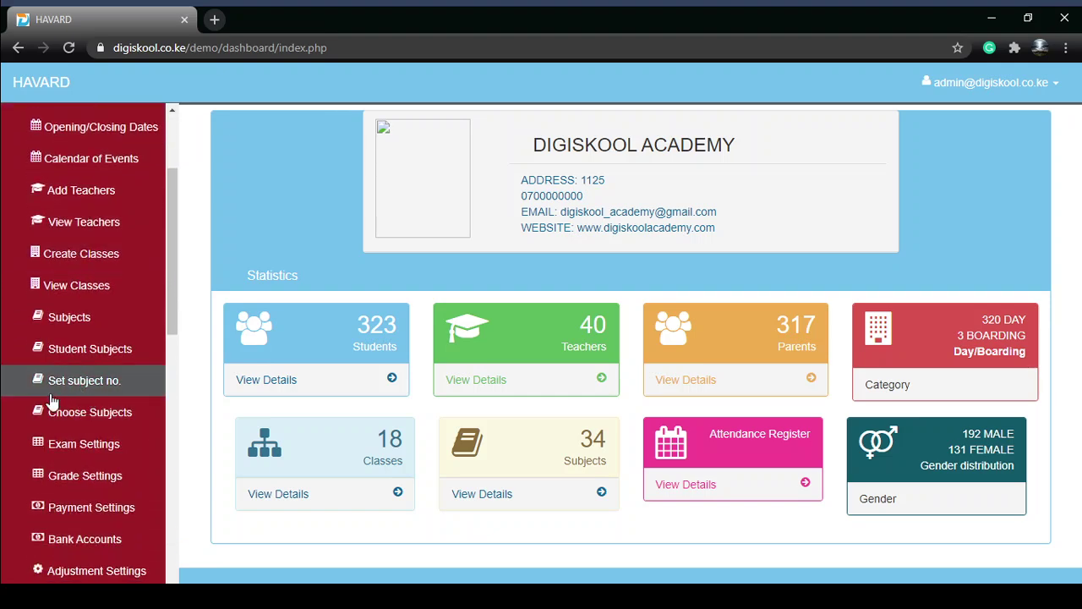
pyautogui.click(86, 389)
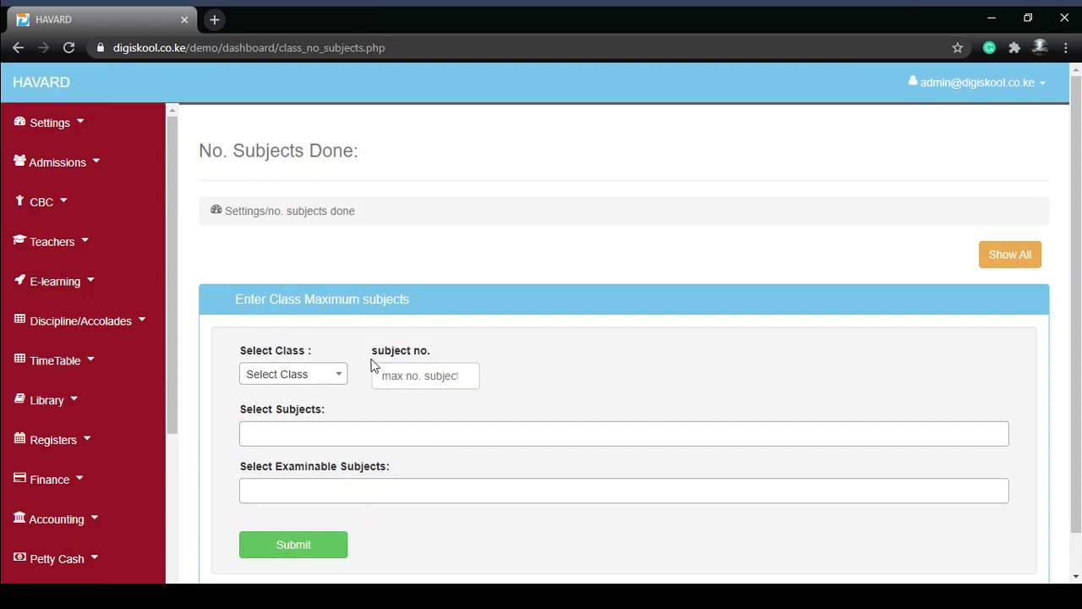
# - Choose class 4W and enter 15 as its maximum number of subjects
pyautogui.click(314, 375)
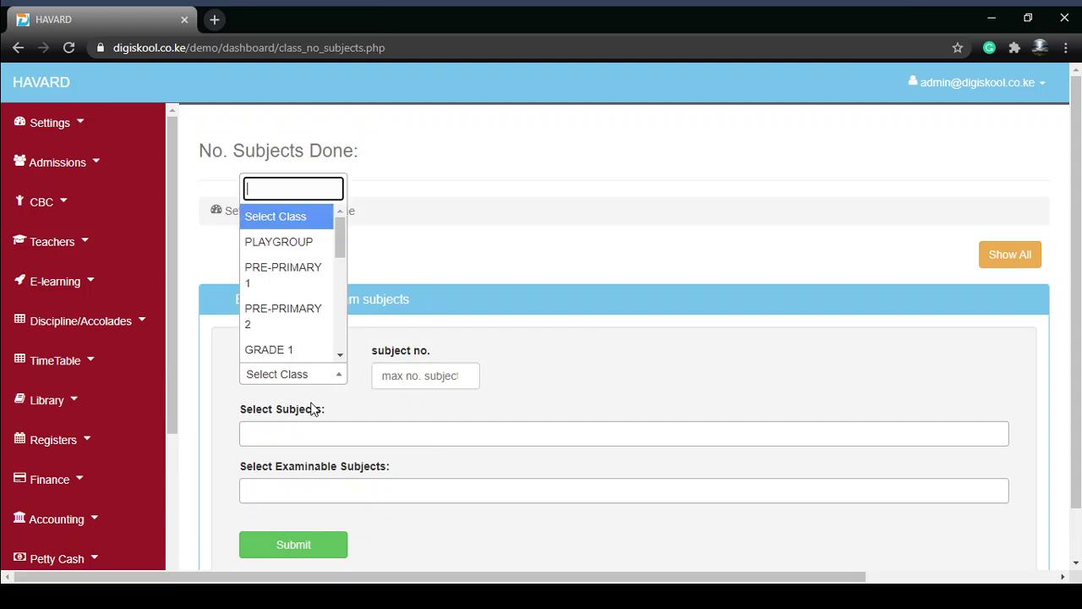
pyautogui.scroll(-6, 282, 312)
pyautogui.click(279, 327)
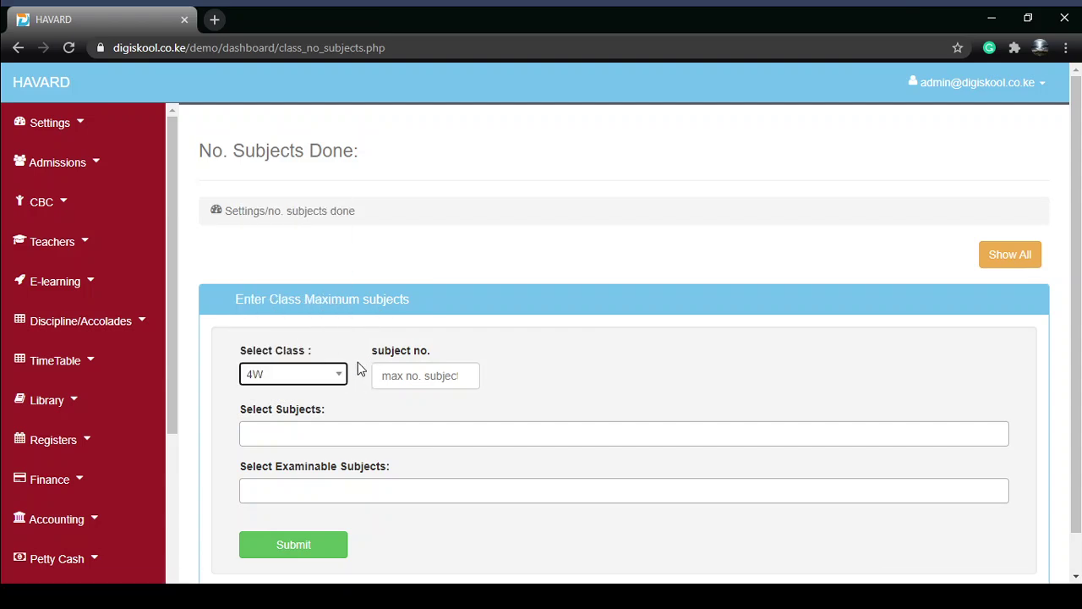
pyautogui.click(399, 376)
pyautogui.write('15')
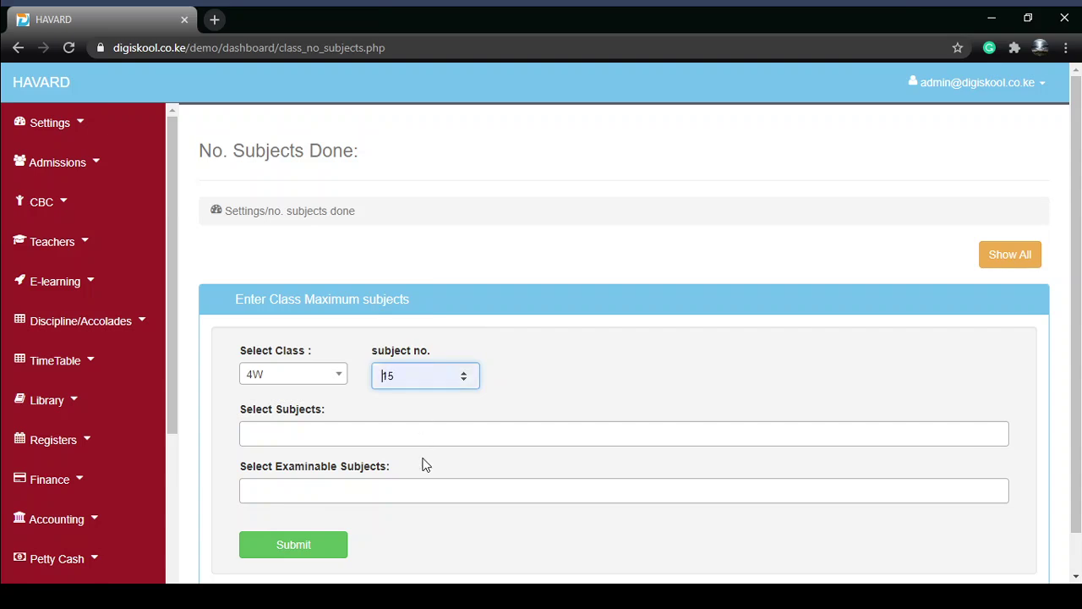
# - Add Mathematics, English, Kiswahili, Science and Social Studies to the class's subjects
pyautogui.click(372, 427)
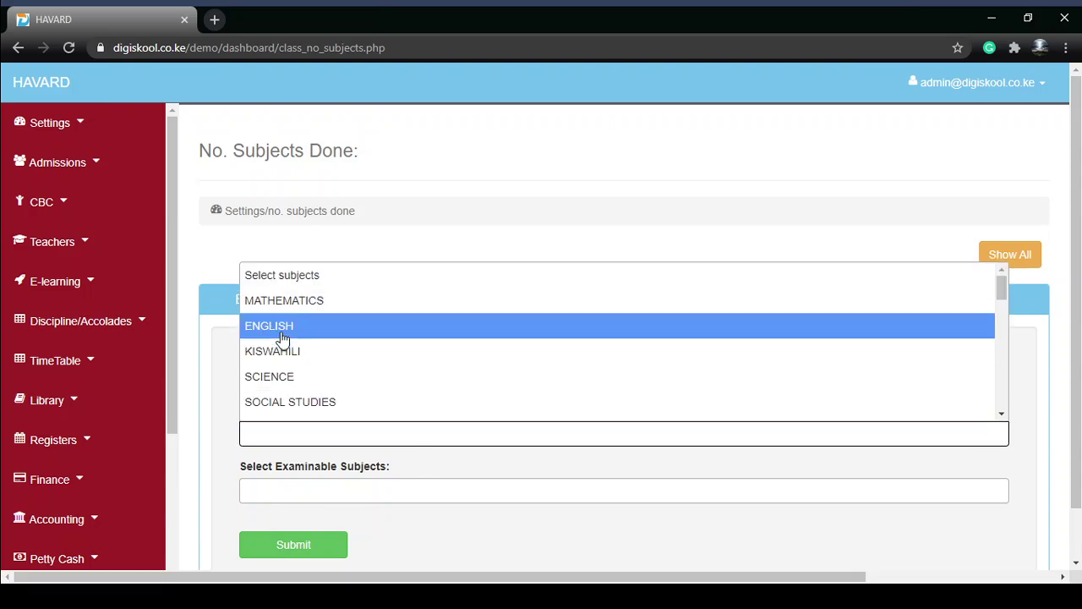
pyautogui.click(288, 299)
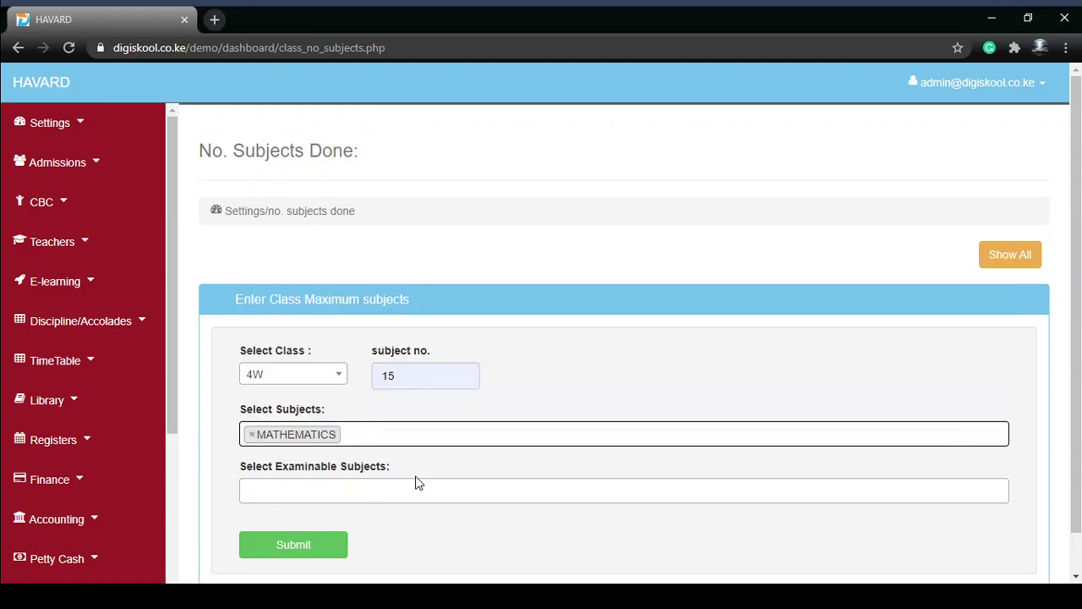
pyautogui.click(378, 431)
pyautogui.click(336, 341)
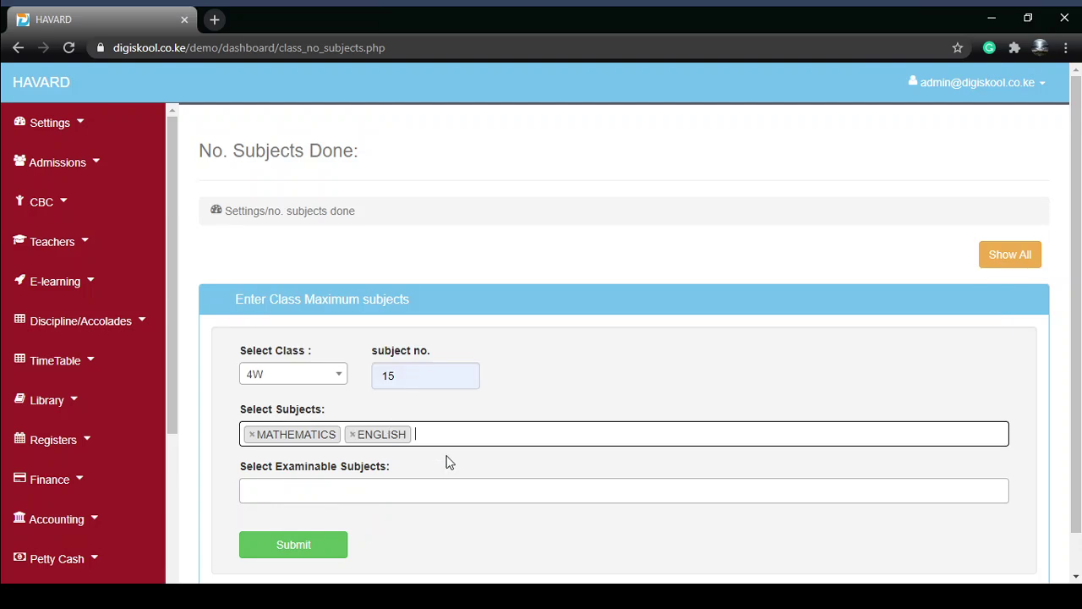
pyautogui.click(448, 435)
pyautogui.click(367, 351)
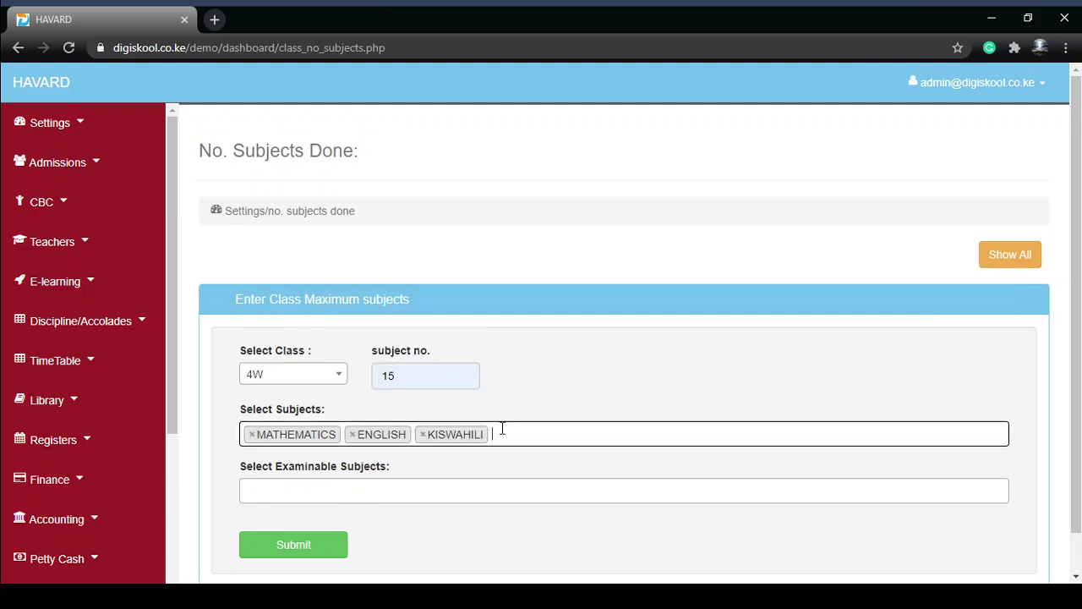
pyautogui.click(503, 432)
pyautogui.click(385, 376)
pyautogui.click(601, 433)
pyautogui.click(567, 403)
# - Add Environmental Science and Geography to the class's subjects
pyautogui.click(689, 432)
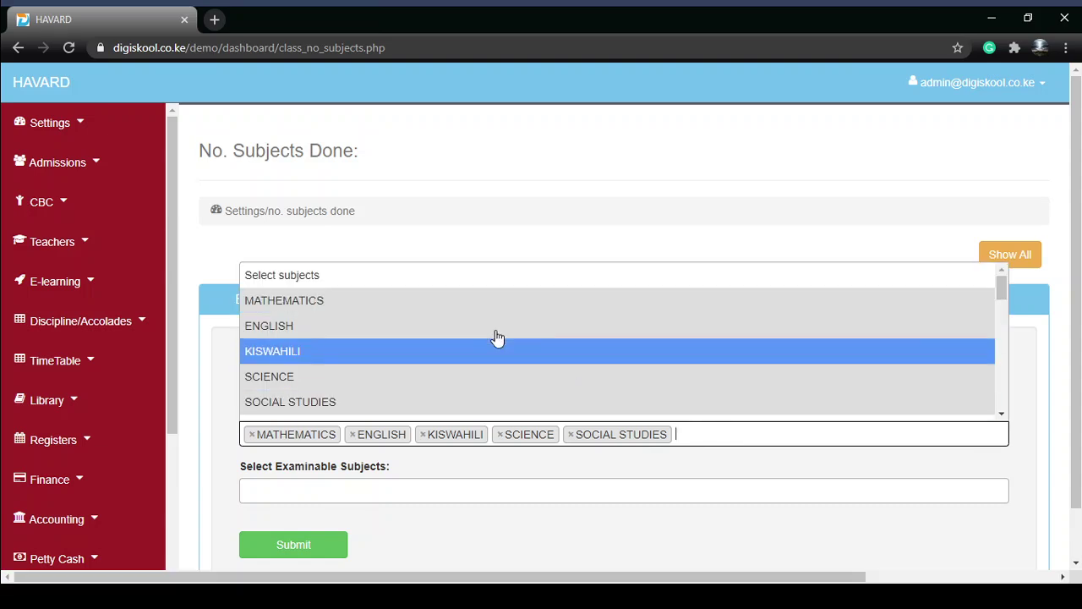
pyautogui.scroll(-3, 440, 321)
pyautogui.click(401, 323)
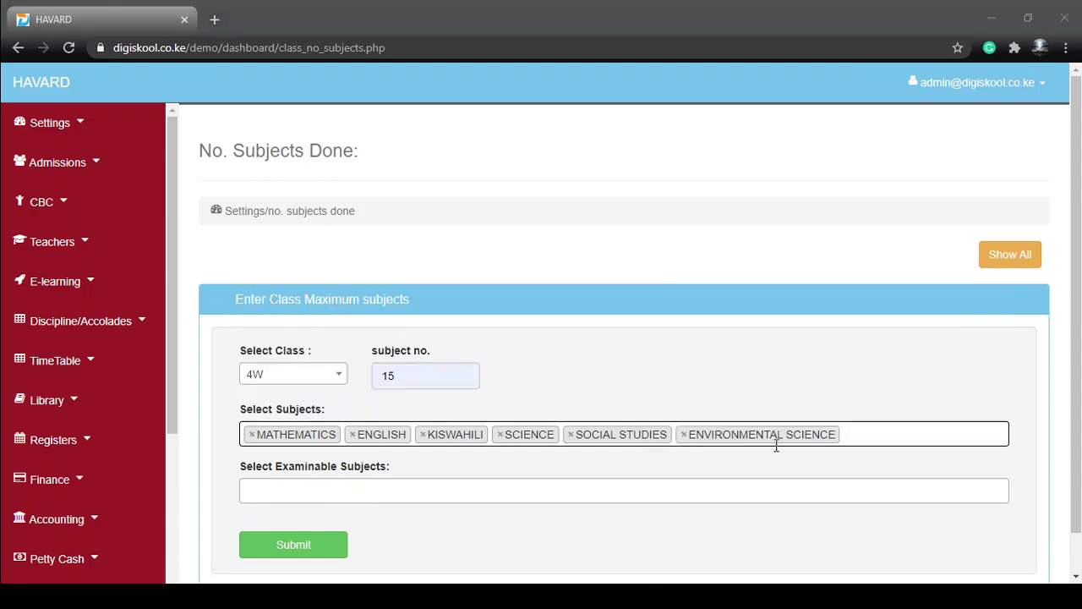
pyautogui.click(876, 435)
pyautogui.scroll(-5, 372, 351)
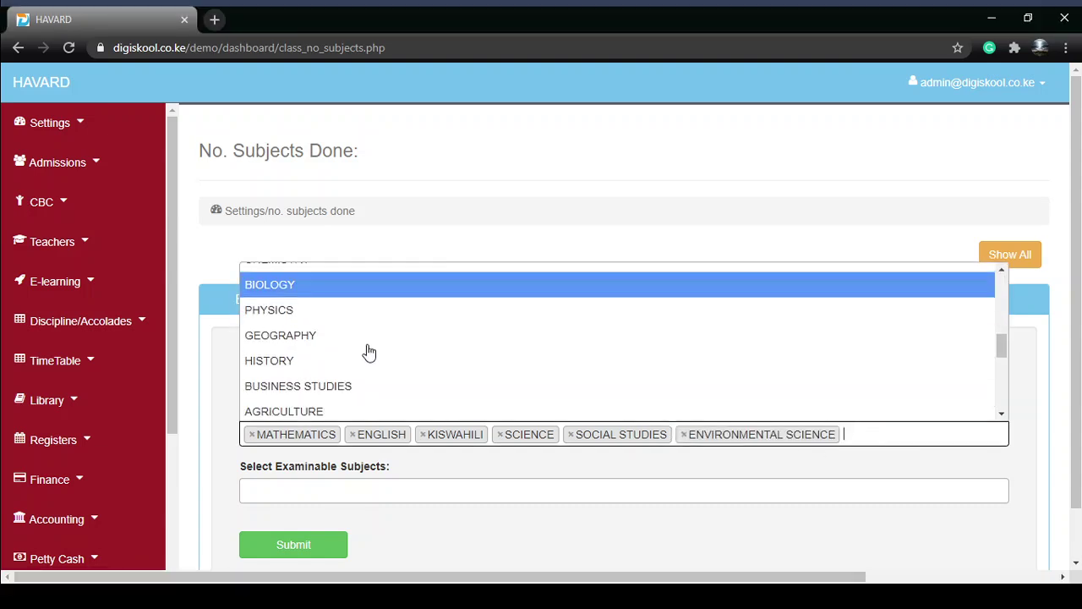
pyautogui.click(369, 335)
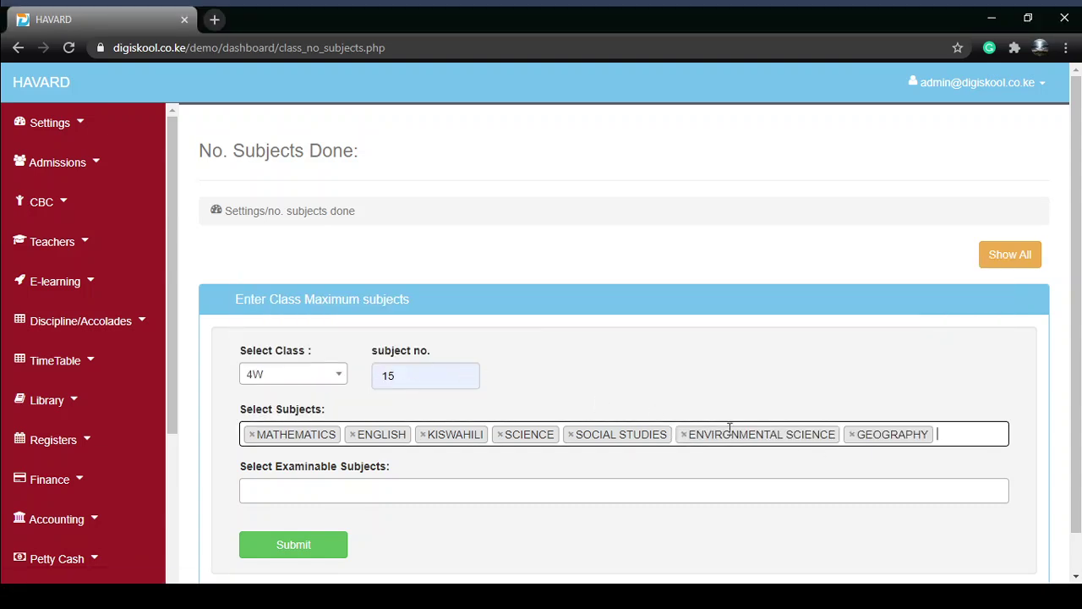
# - Choose Kiswahili, English and Science as the class's examinable subjects
pyautogui.click(324, 488)
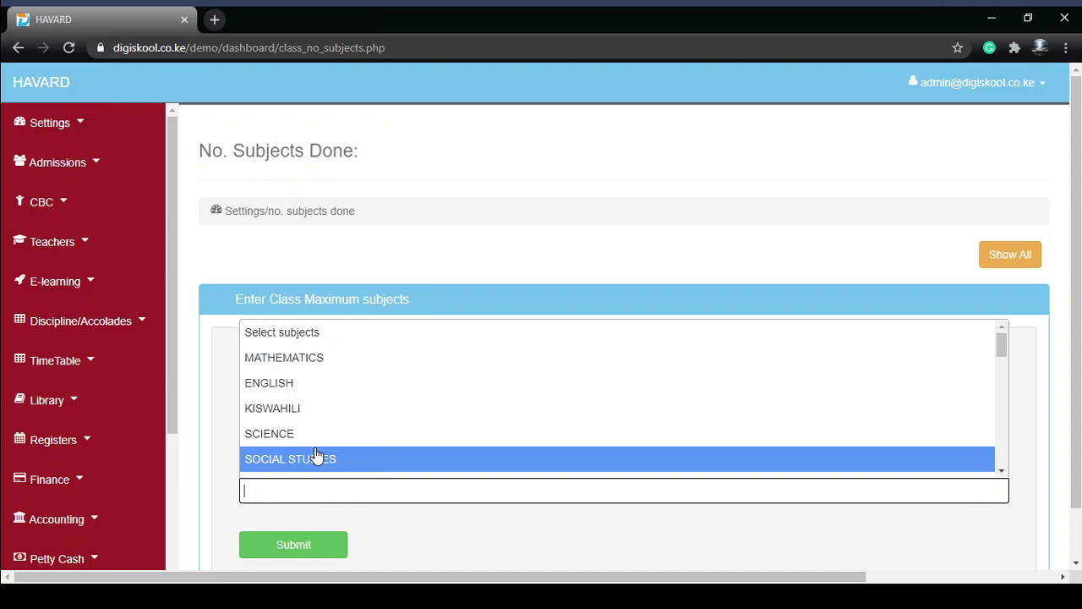
pyautogui.click(304, 408)
pyautogui.click(352, 497)
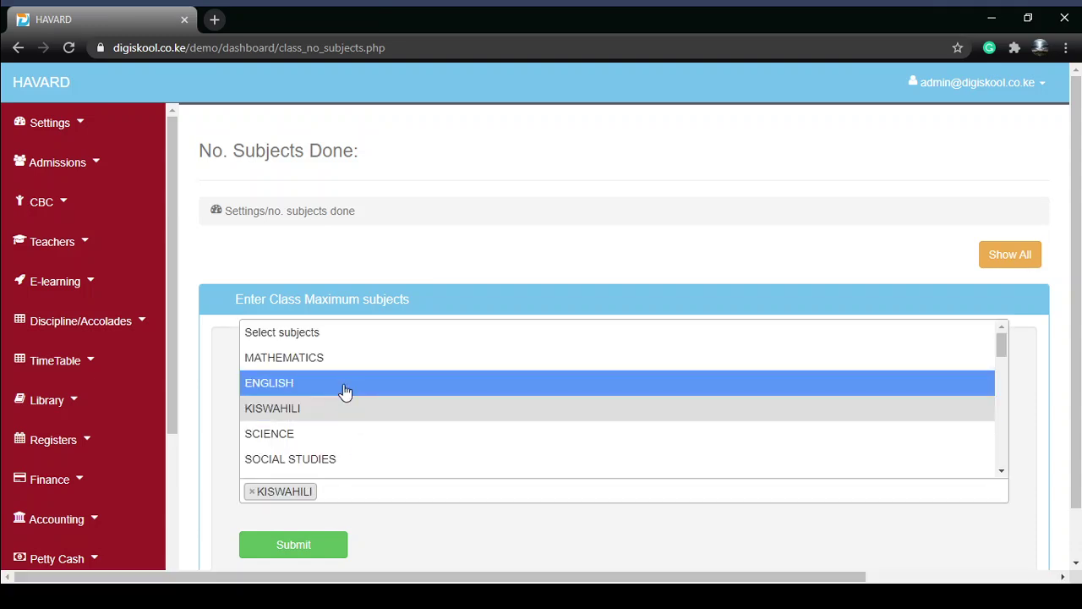
pyautogui.click(346, 391)
pyautogui.click(452, 487)
pyautogui.click(358, 438)
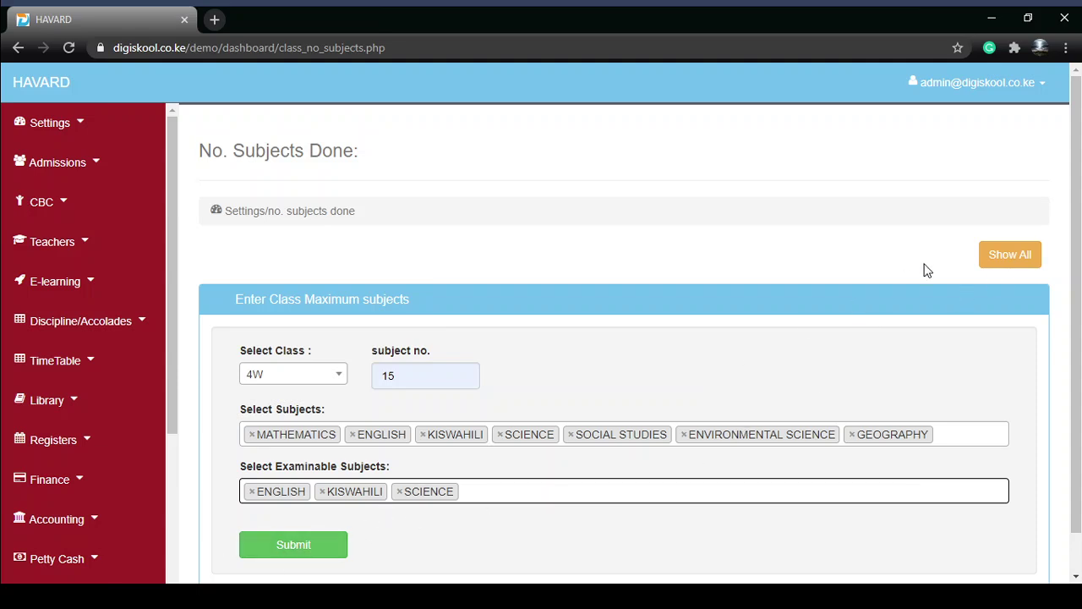
# - Show the subject settings of all classes and examine the subjects and examinable subjects listed for Class 8
pyautogui.click(1014, 260)
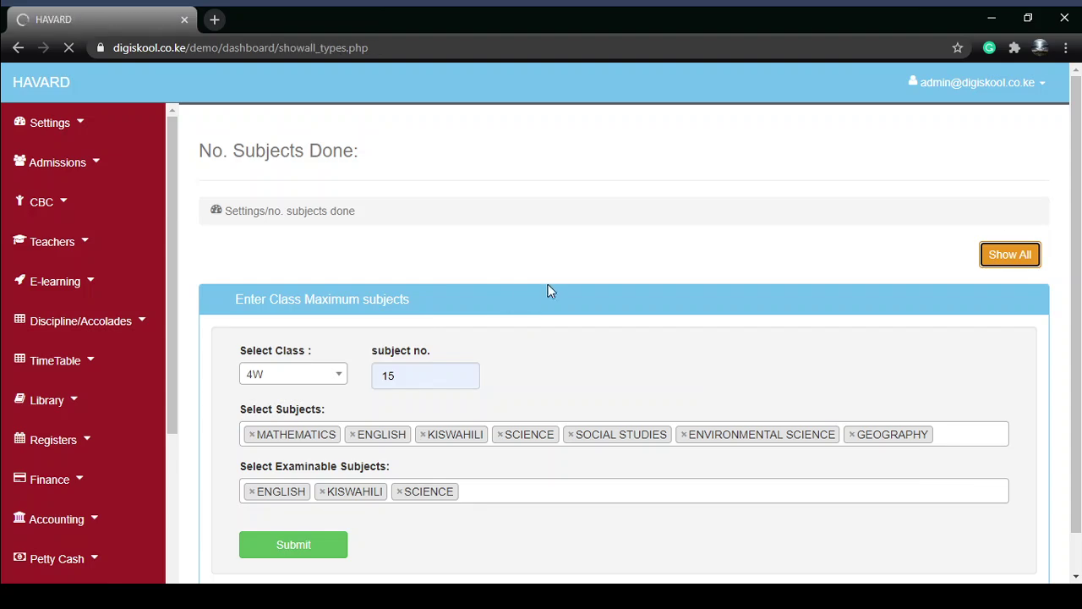
pyautogui.scroll(-3, 442, 365)
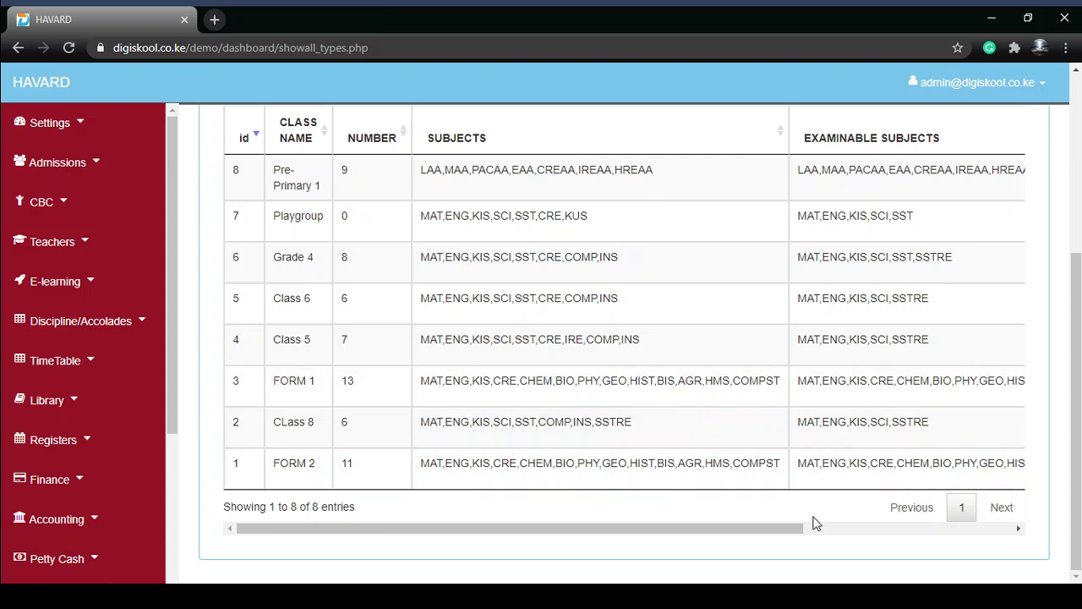
pyautogui.moveTo(269, 430); pyautogui.dragTo(328, 432)
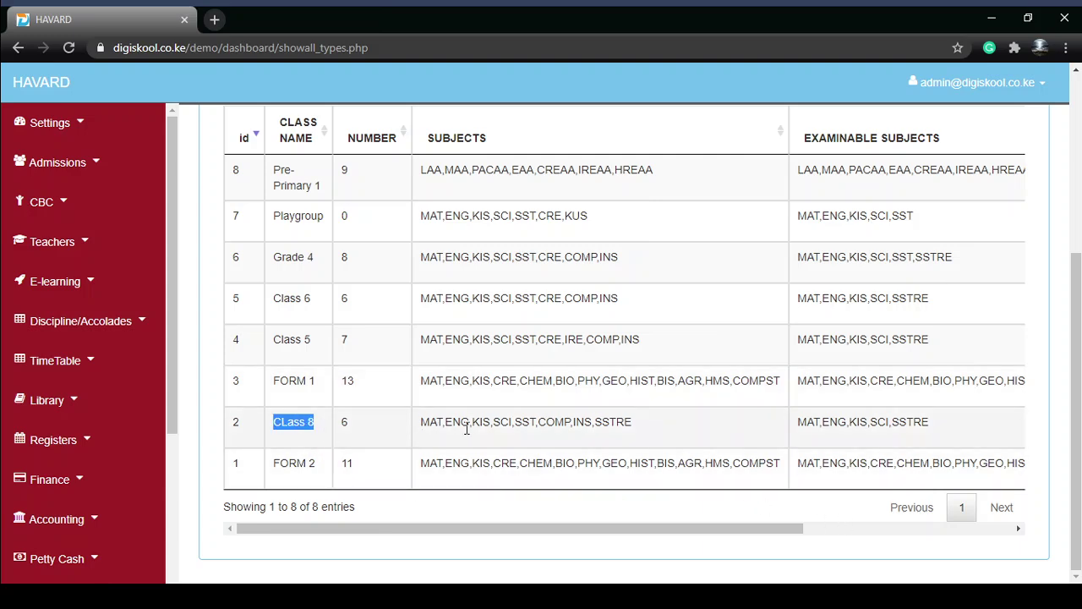
pyautogui.tripleClick(616, 422)
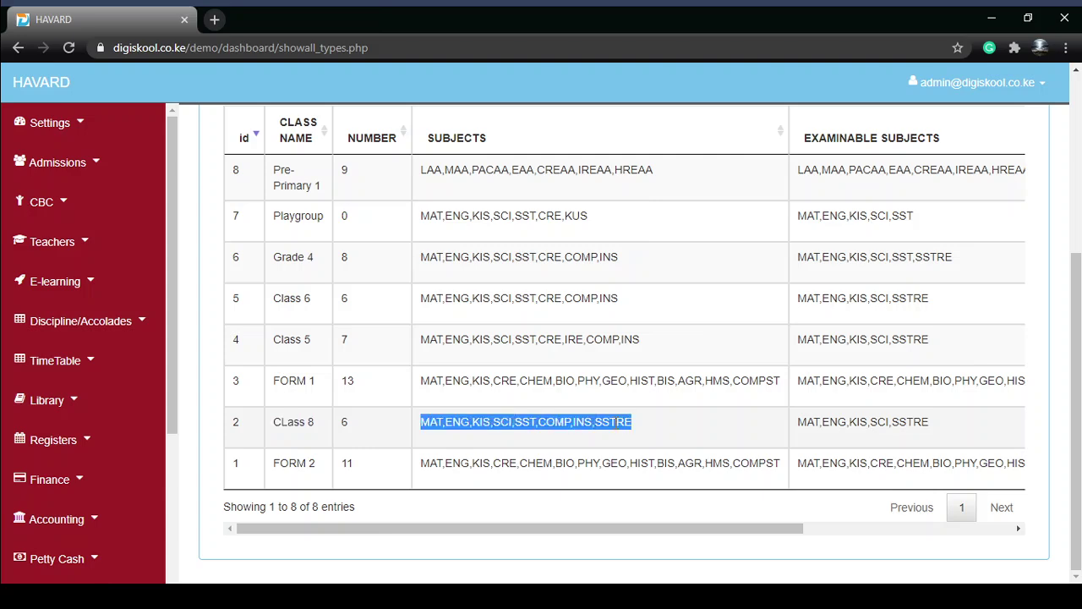
pyautogui.moveTo(651, 427); pyautogui.dragTo(810, 425)
pyautogui.tripleClick(858, 423)
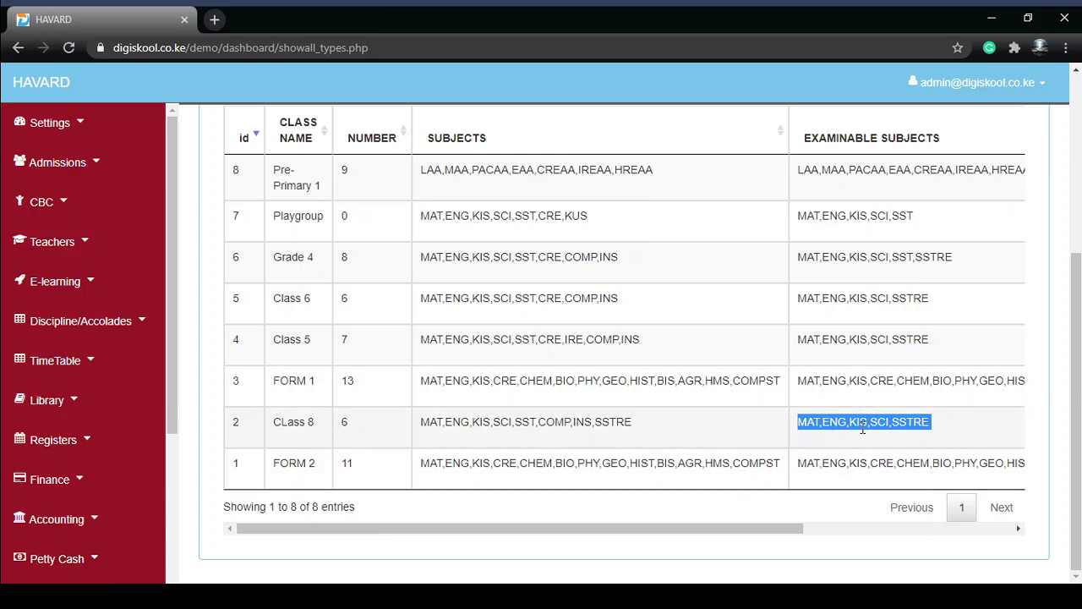
pyautogui.doubleClick(919, 421)
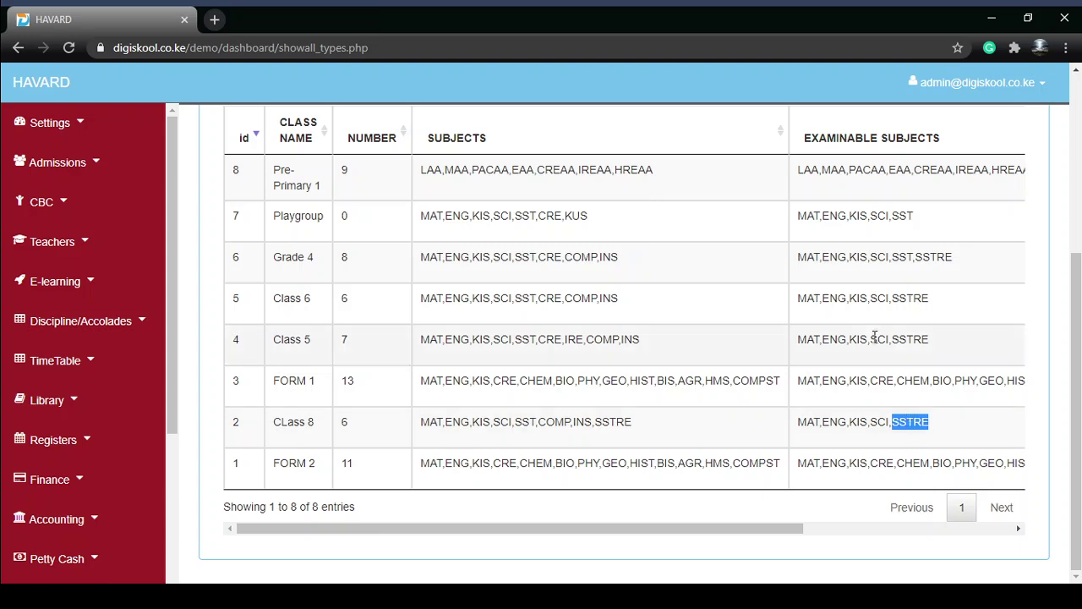
pyautogui.scroll(4, 879, 347)
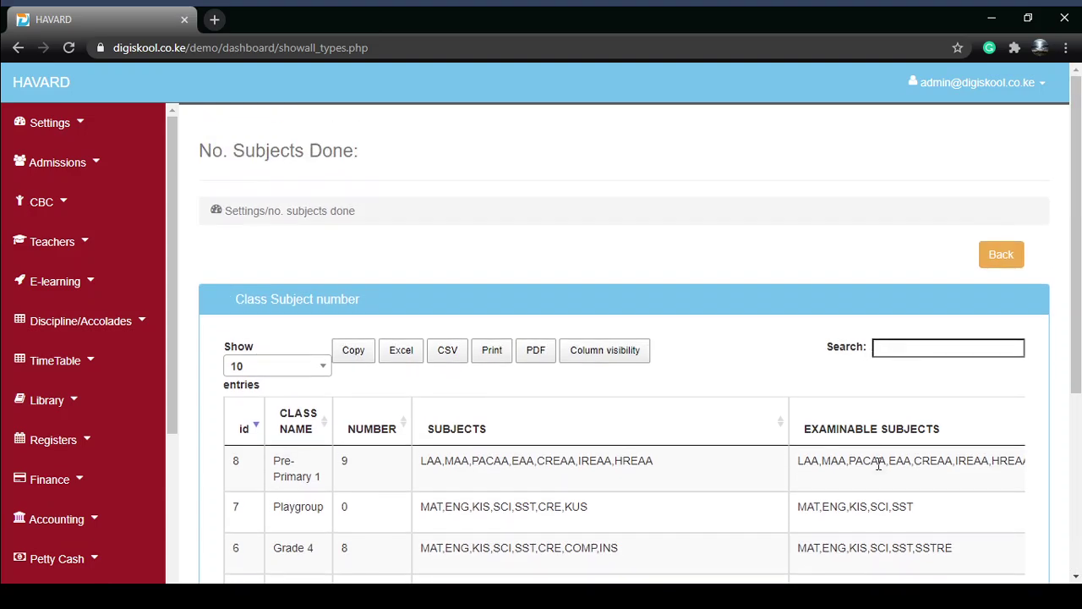
pyautogui.scroll(-4, 882, 495)
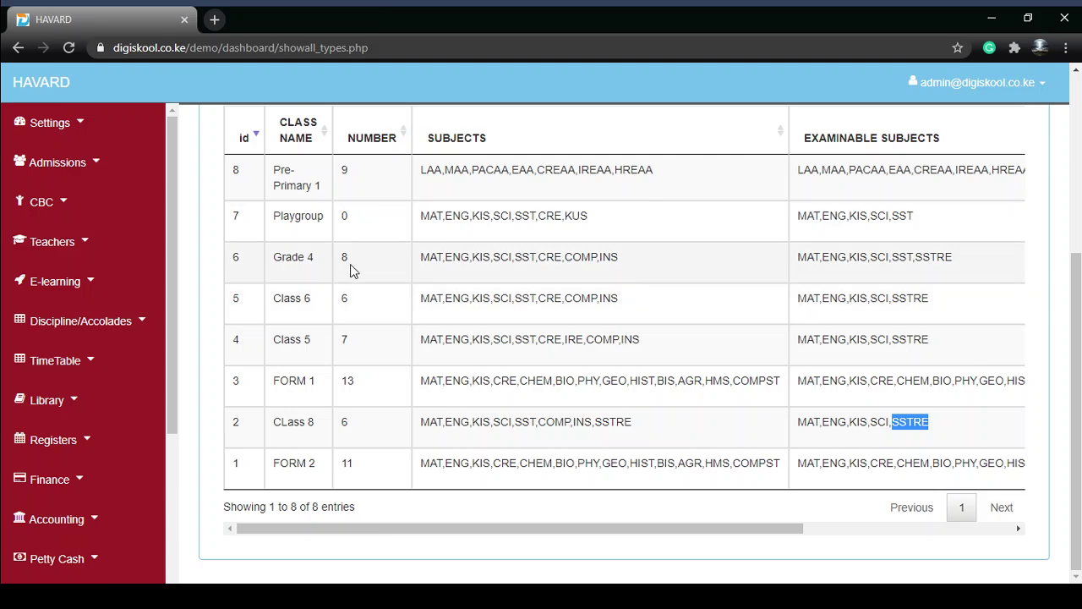
# - Open the teachers' marks entry form and set the term to TERM 2
pyautogui.click(75, 238)
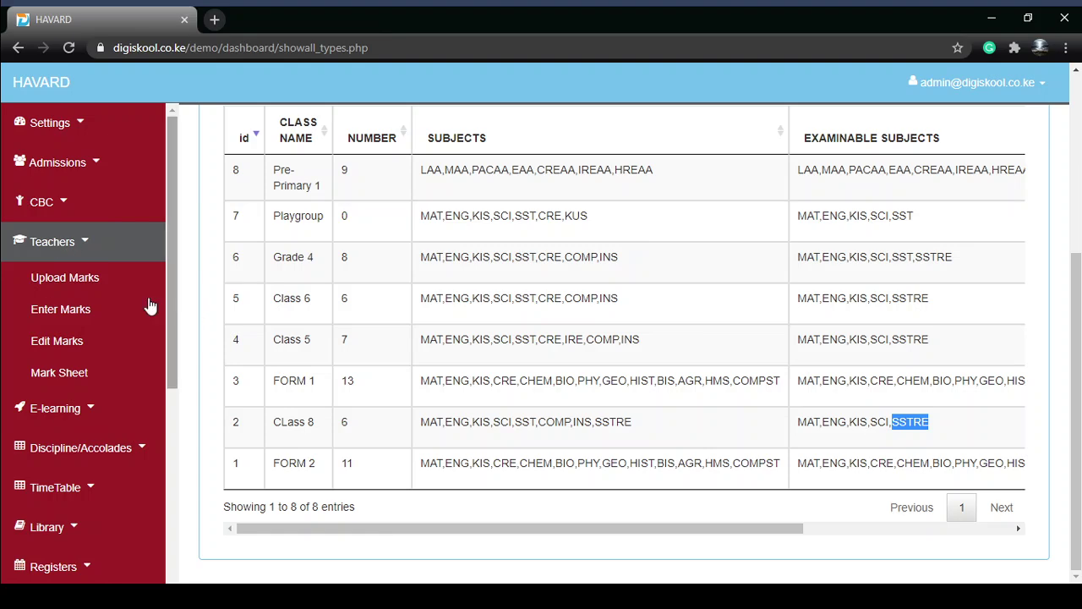
pyautogui.click(59, 315)
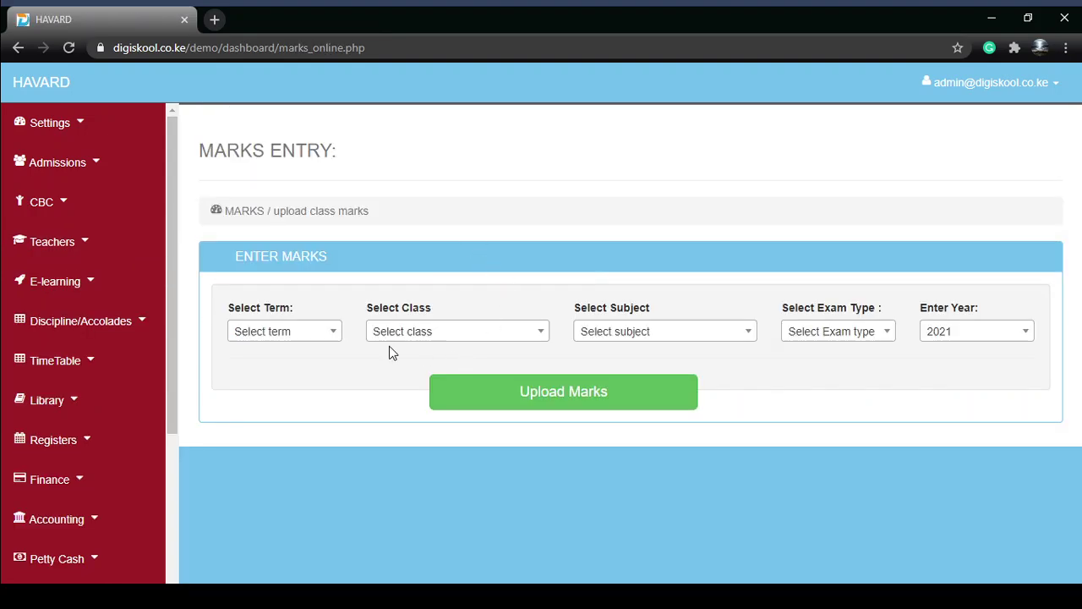
pyautogui.click(285, 334)
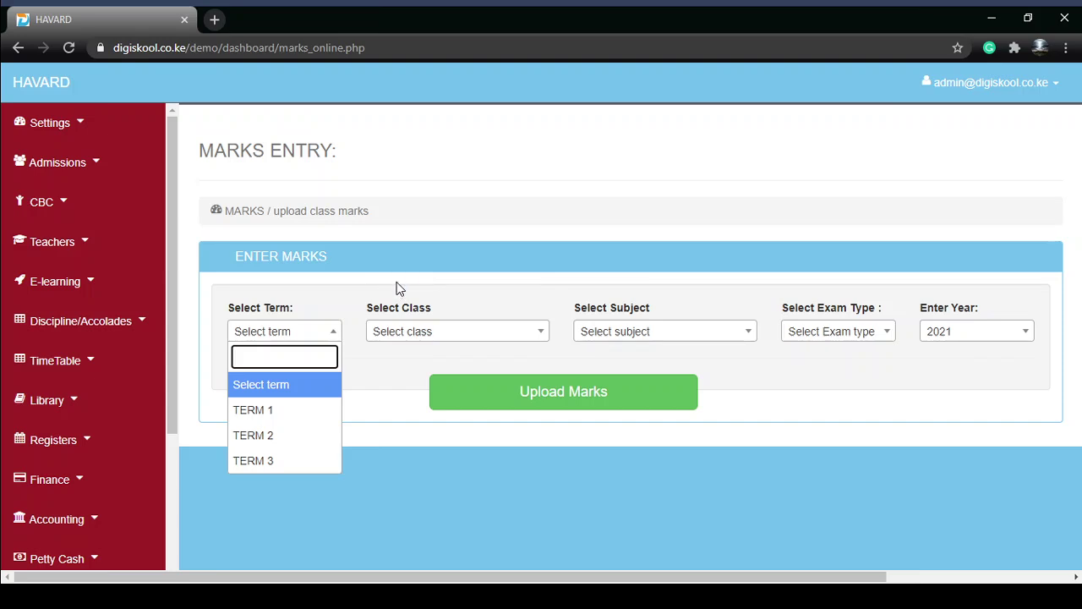
pyautogui.click(253, 435)
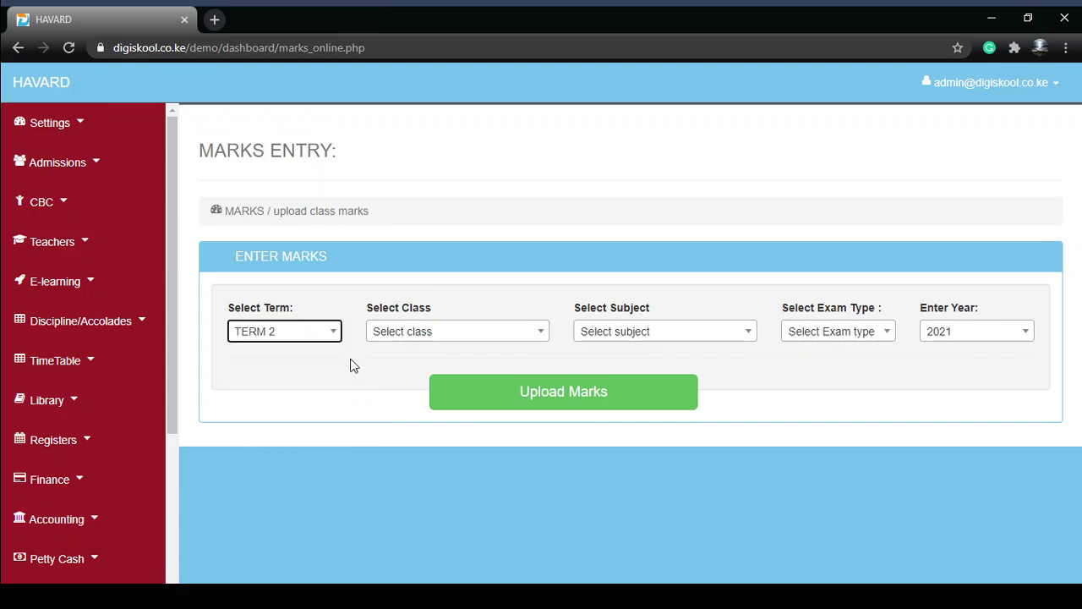
# - Select CLass 8 as the class for marks entry and look through its student list
pyautogui.click(387, 337)
pyautogui.scroll(-5, 401, 473)
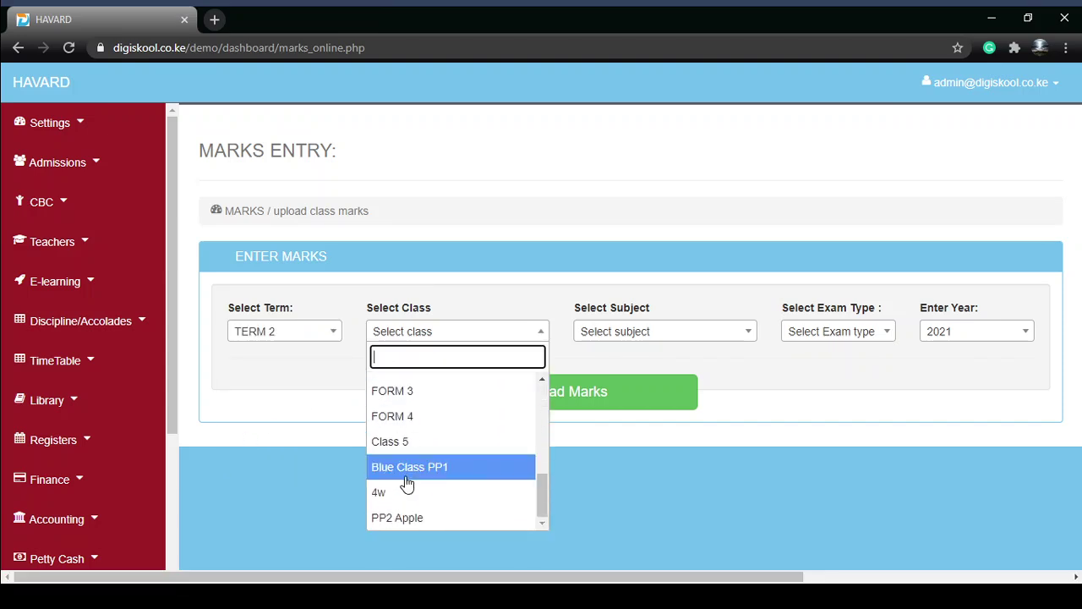
pyautogui.scroll(2, 415, 433)
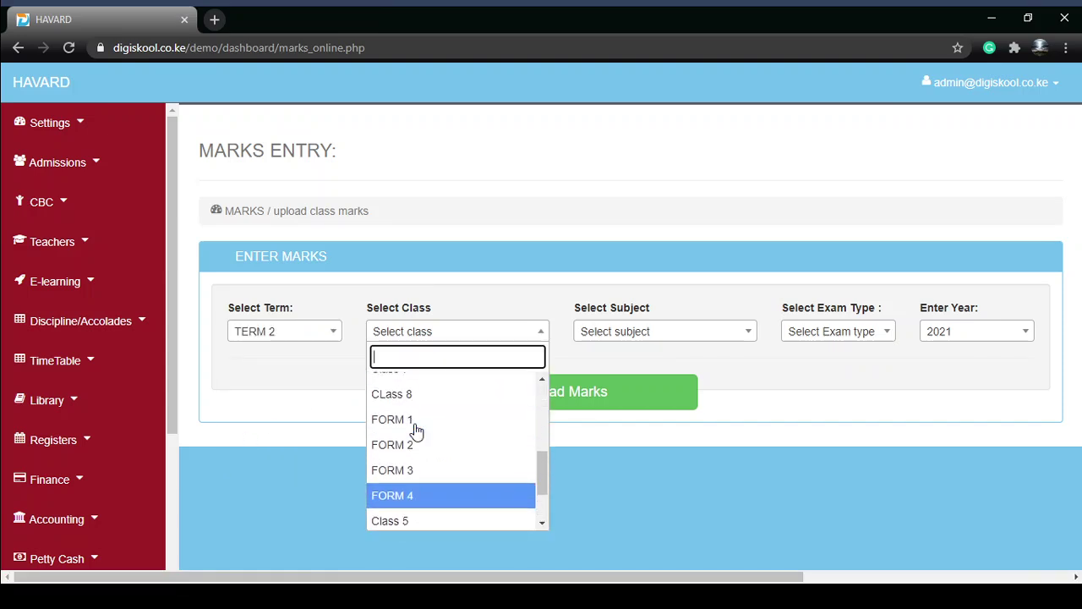
pyautogui.click(401, 403)
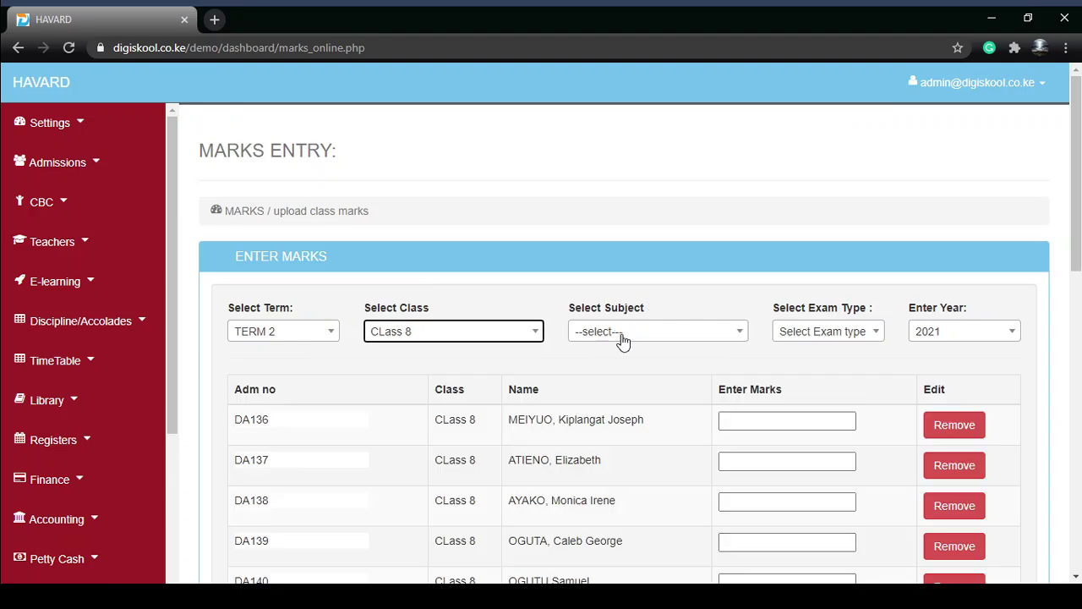
pyautogui.click(621, 339)
pyautogui.click(558, 330)
pyautogui.scroll(-6, 554, 351)
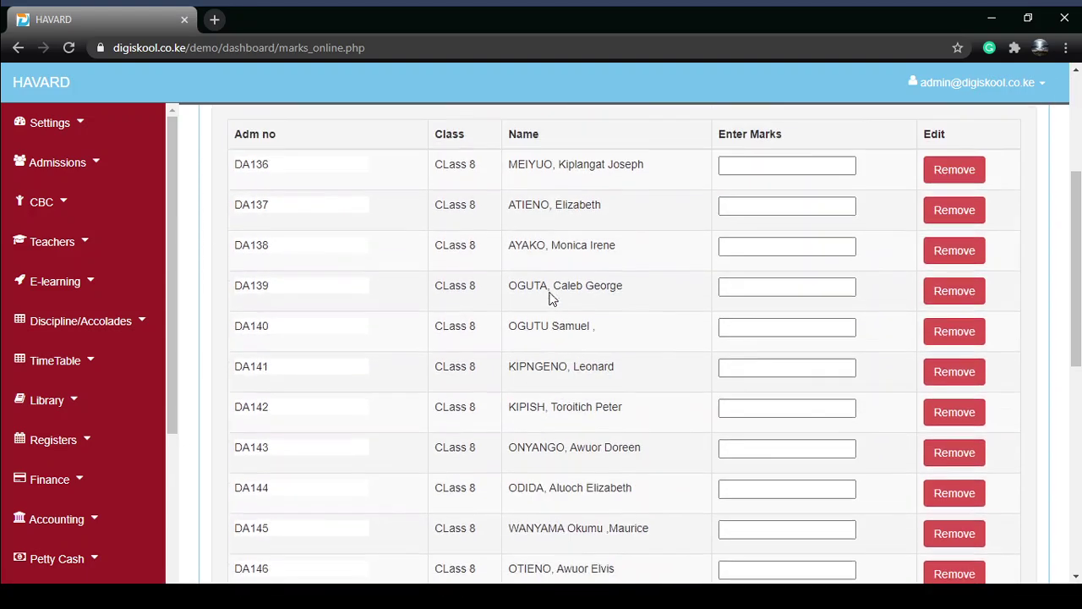
pyautogui.scroll(-4, 554, 351)
pyautogui.scroll(10, 583, 338)
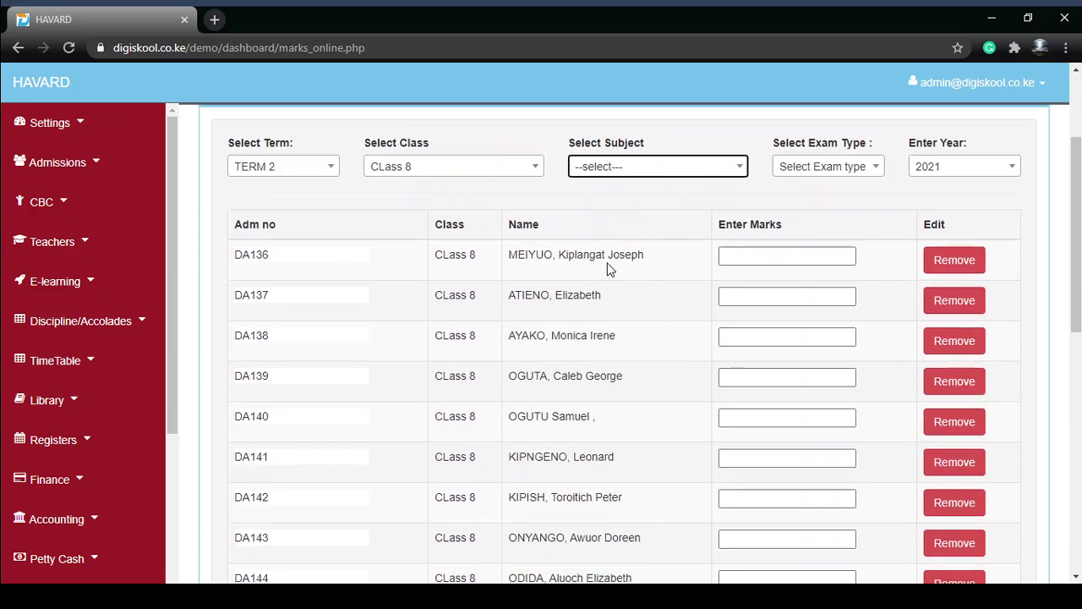
# - Set the subject to Mathematics and the exam type to OPENER_EXAM
pyautogui.click(623, 332)
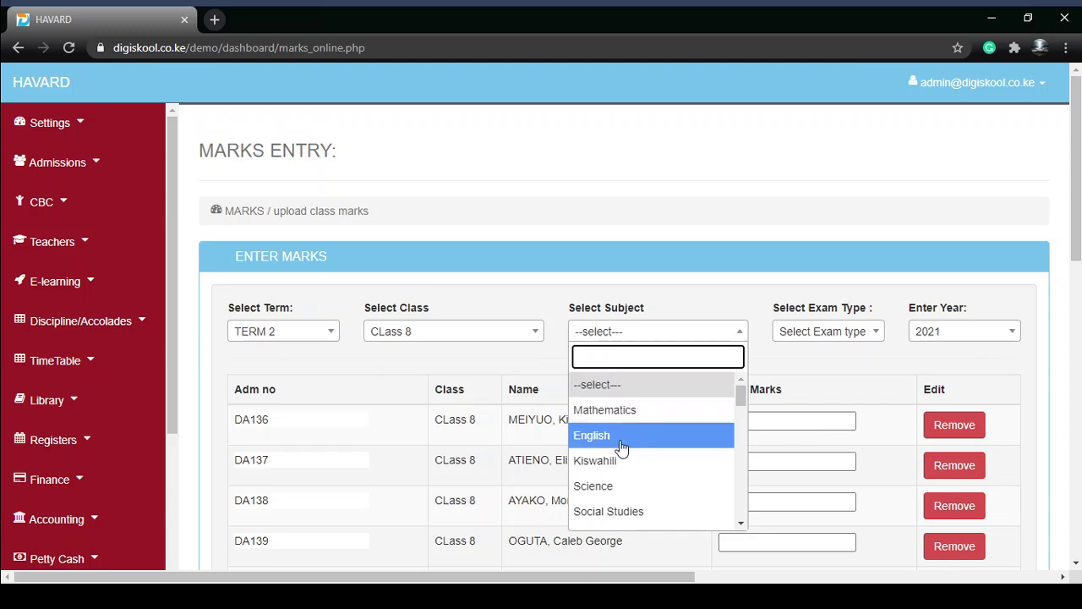
pyautogui.scroll(-3, 621, 447)
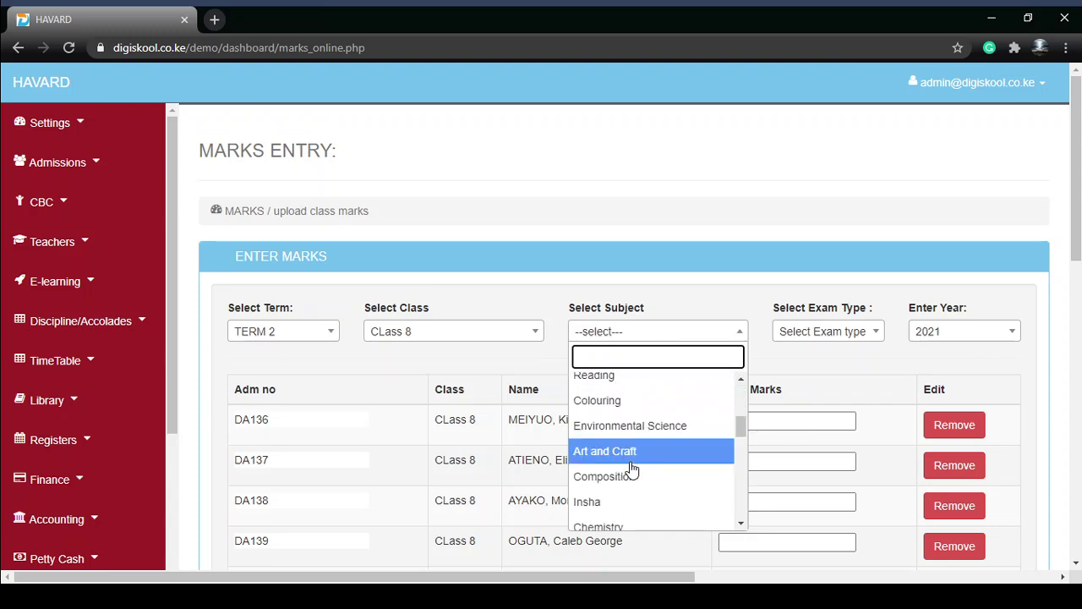
pyautogui.scroll(-3, 632, 469)
pyautogui.scroll(6, 632, 470)
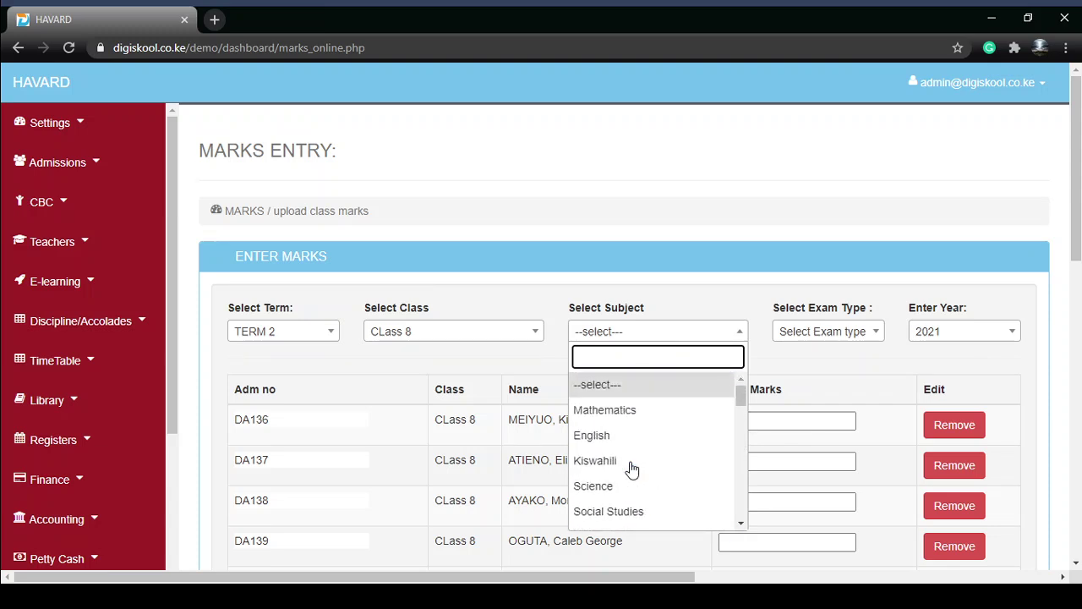
pyautogui.click(621, 411)
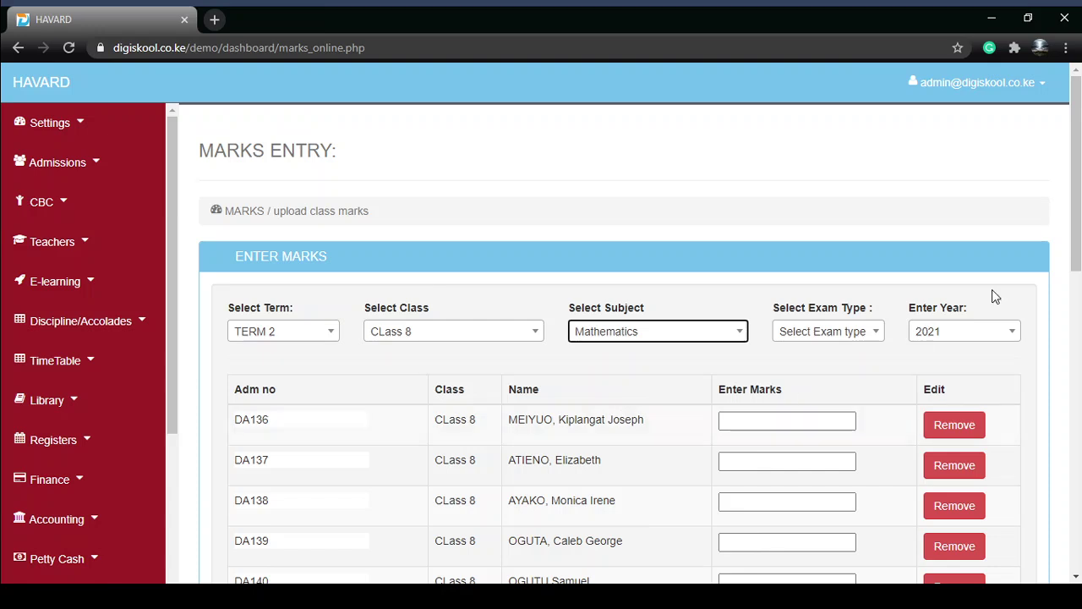
pyautogui.click(799, 331)
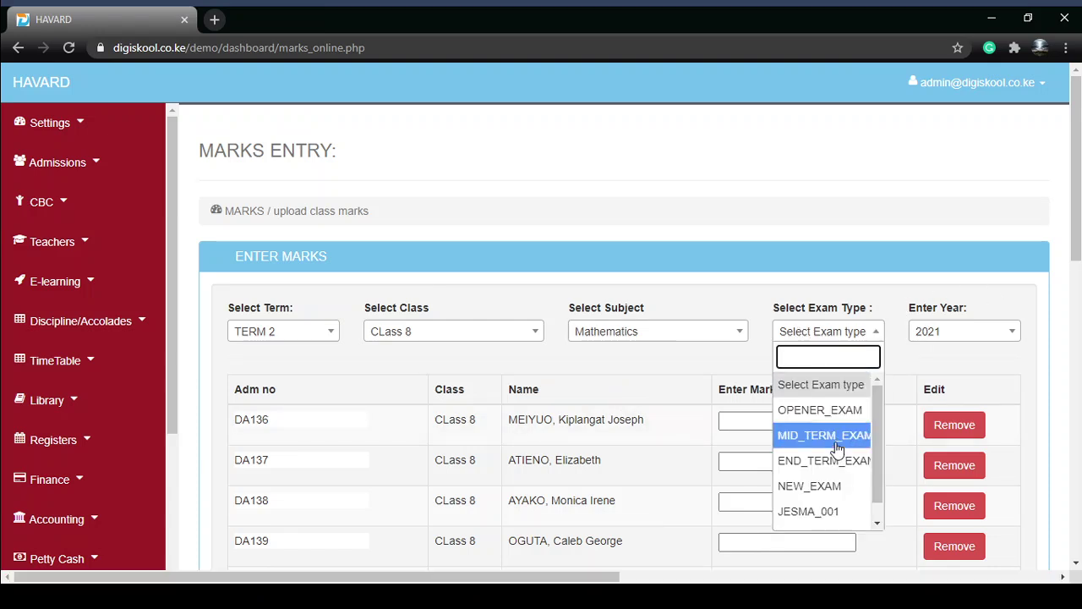
pyautogui.scroll(-1, 837, 448)
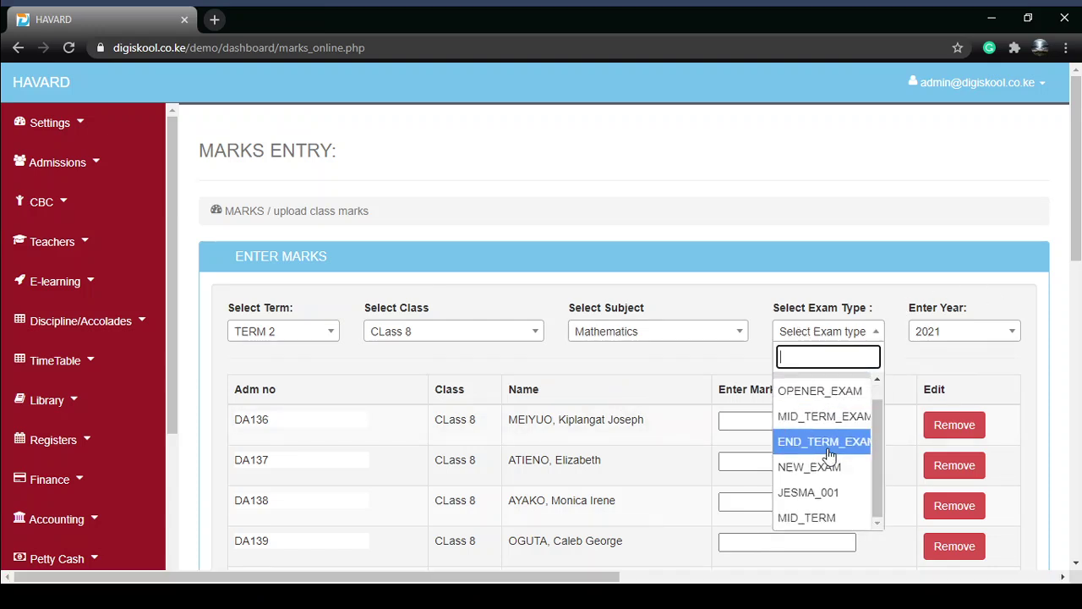
pyautogui.click(818, 405)
# - Enter the marks 90, 89 and 87 for the first three students in the list
pyautogui.scroll(-2, 618, 442)
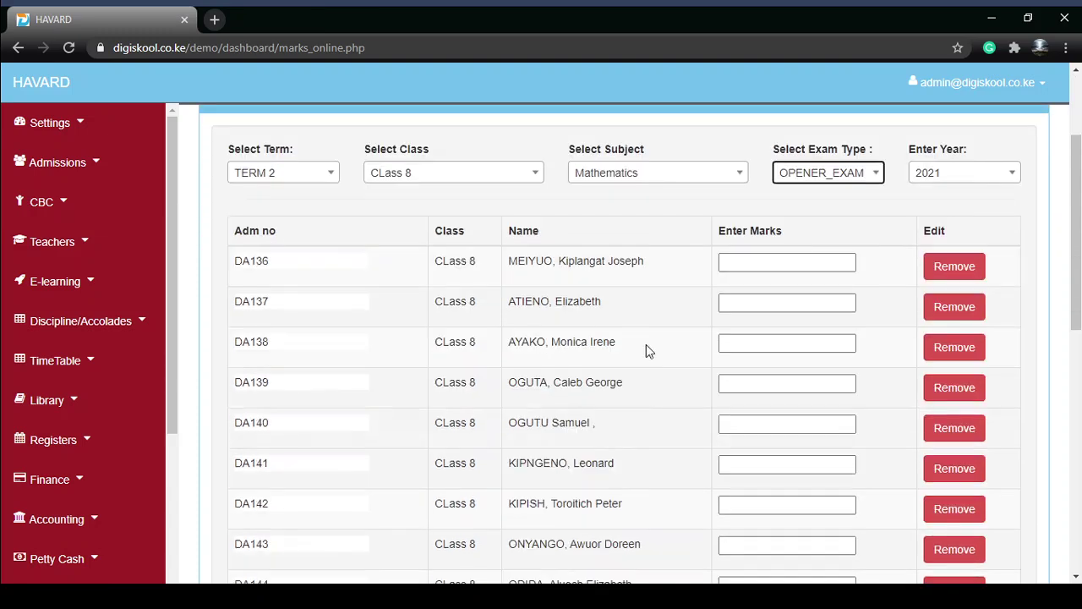
pyautogui.click(768, 262)
pyautogui.write('90')
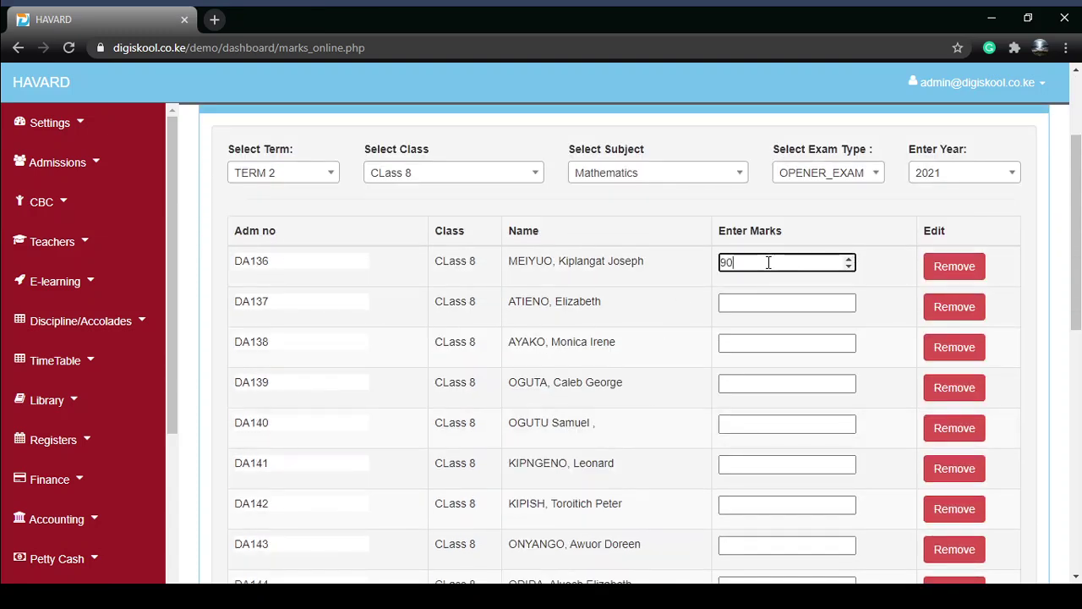
pyautogui.click(761, 303)
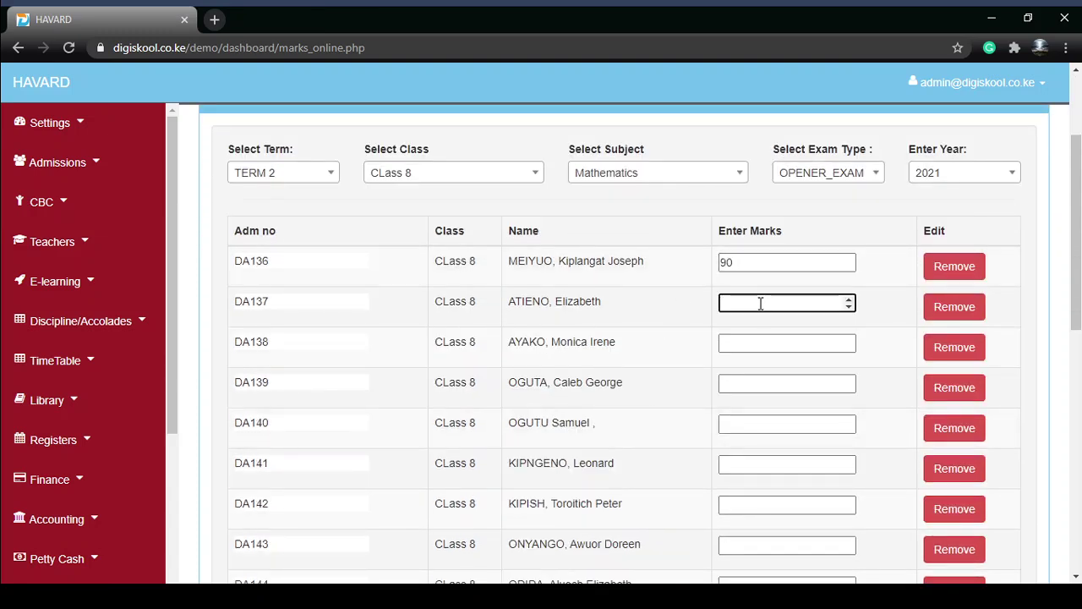
pyautogui.write('89')
pyautogui.click(770, 347)
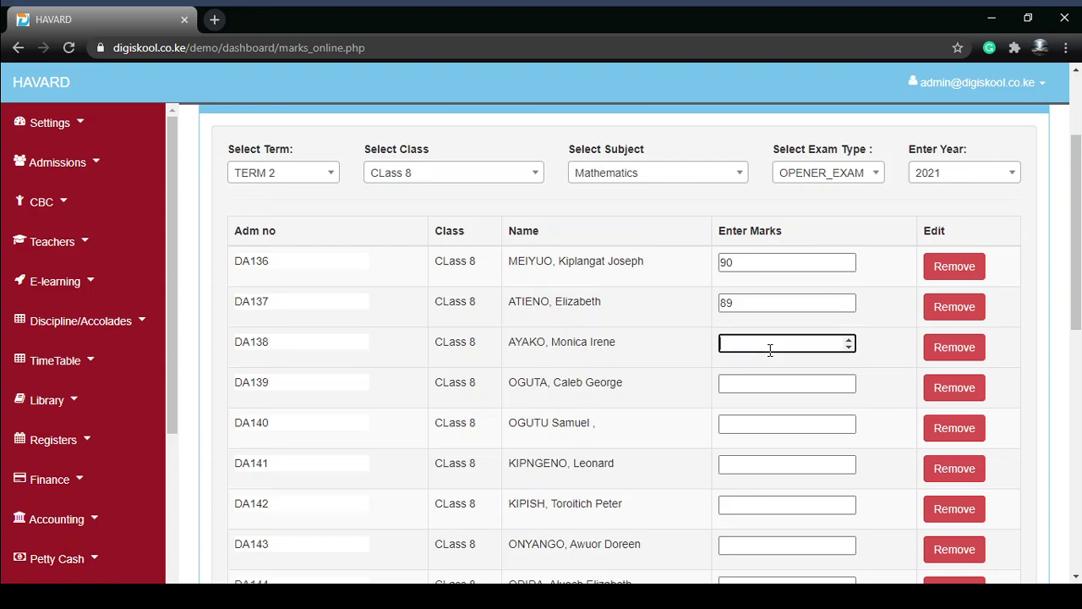
pyautogui.click(746, 389)
# - Review the whole marks entry form, from the exam settings and entered marks down to the last student and the upload option
pyautogui.scroll(-3, 630, 339)
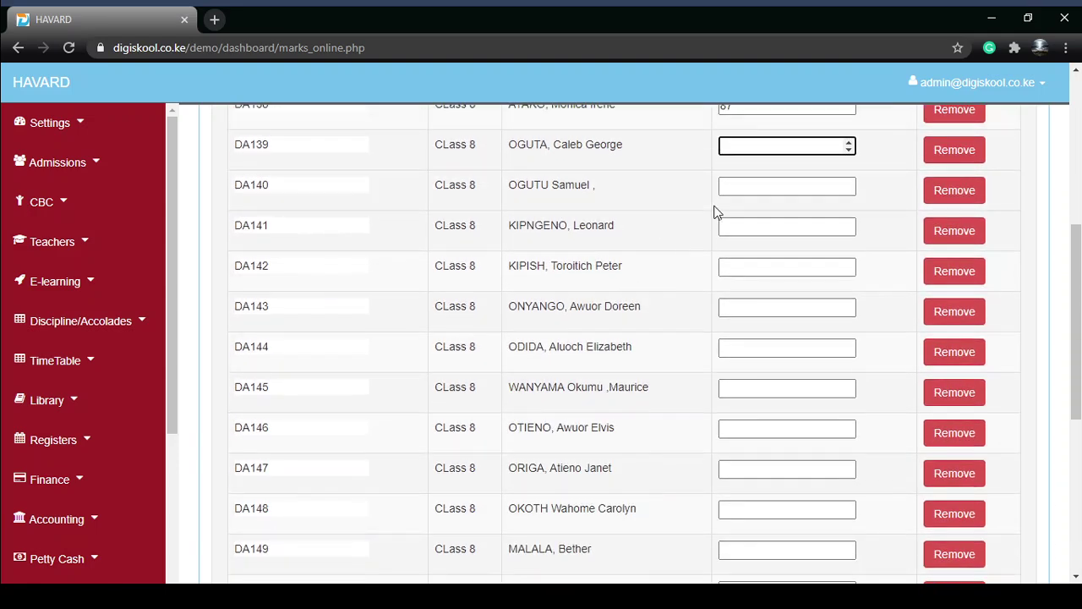
pyautogui.scroll(-5, 714, 211)
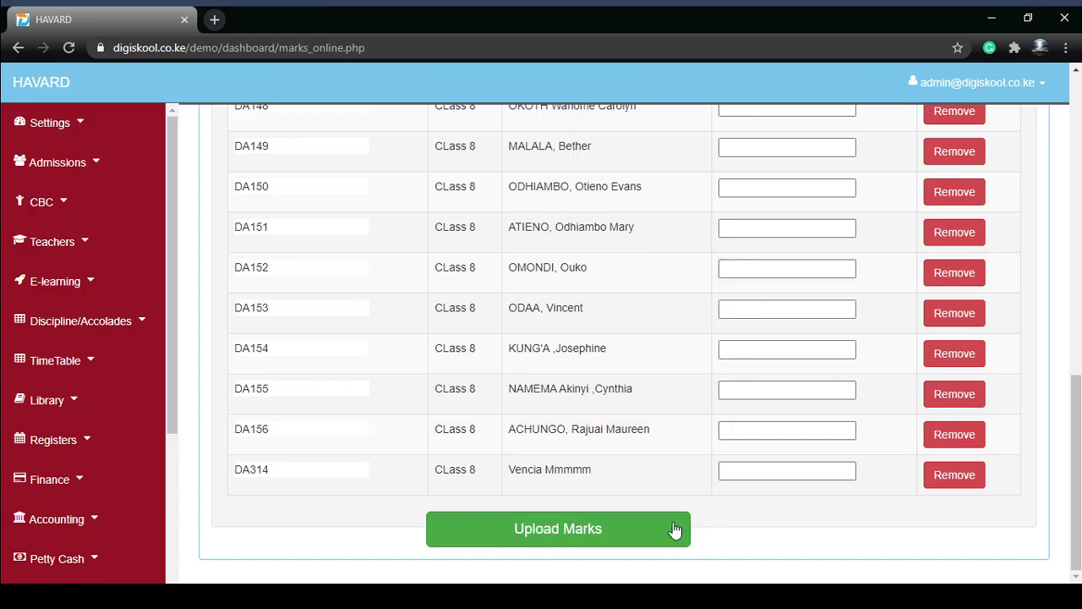
pyautogui.scroll(7, 688, 442)
pyautogui.scroll(3, 690, 443)
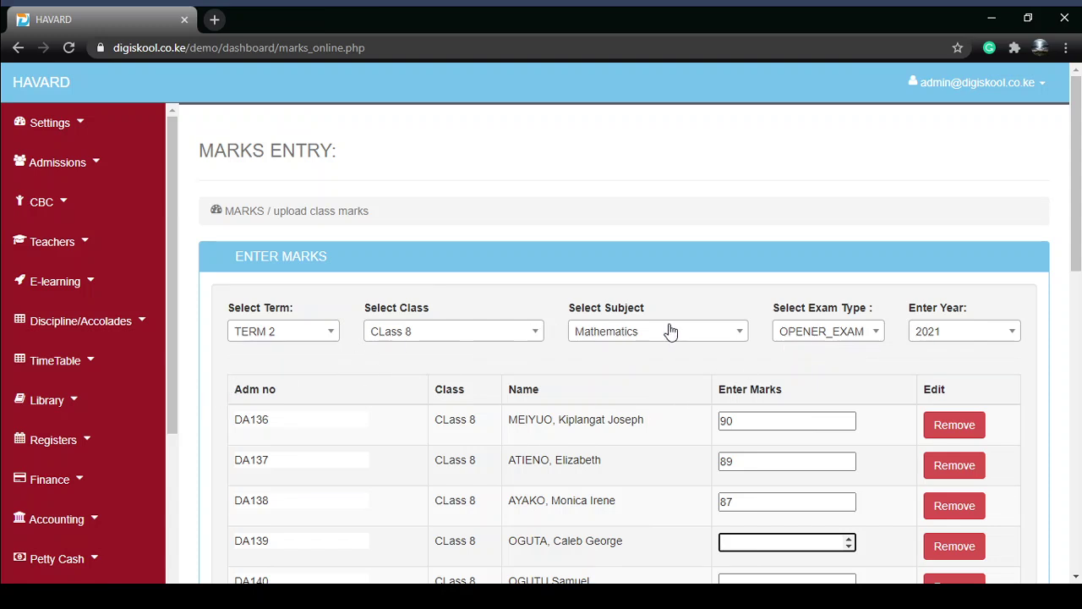
pyautogui.scroll(-1, 676, 355)
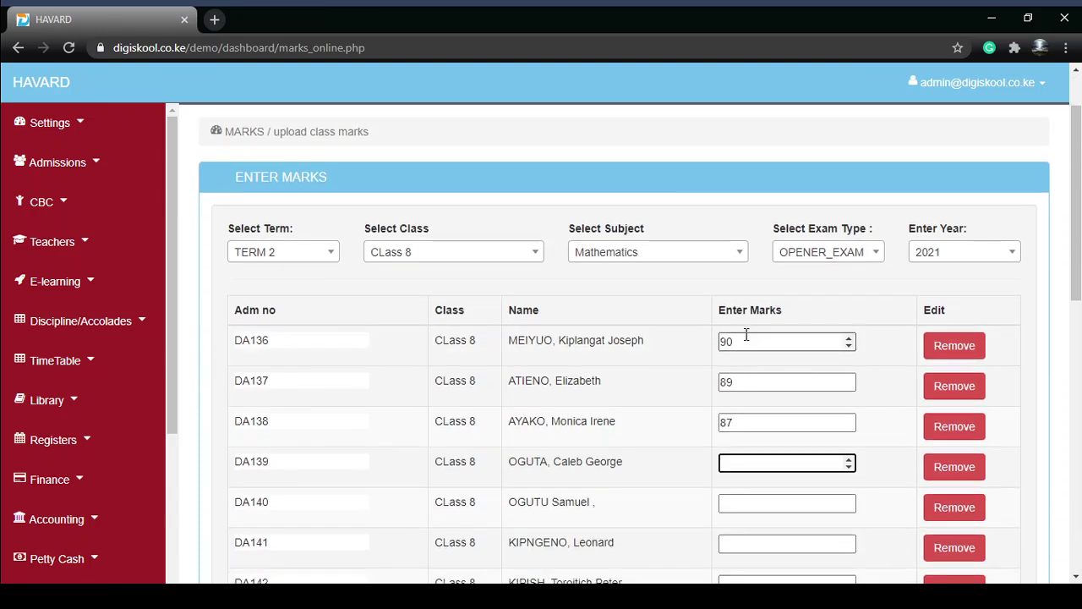
pyautogui.click(763, 340)
pyautogui.click(764, 381)
pyautogui.click(763, 423)
pyautogui.scroll(-4, 756, 430)
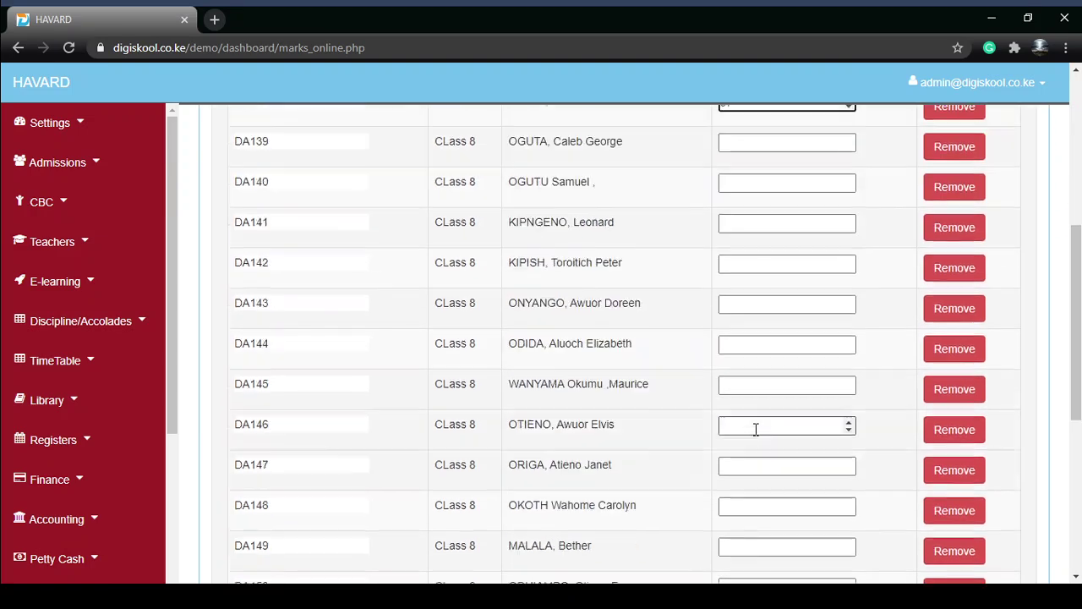
pyautogui.scroll(-5, 756, 429)
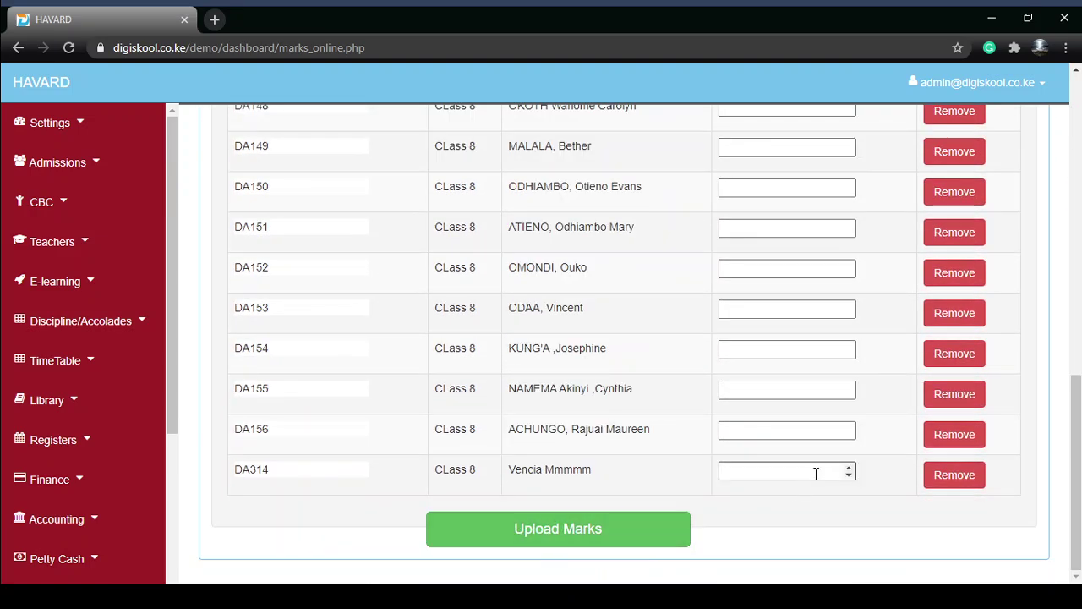
pyautogui.scroll(10, 527, 362)
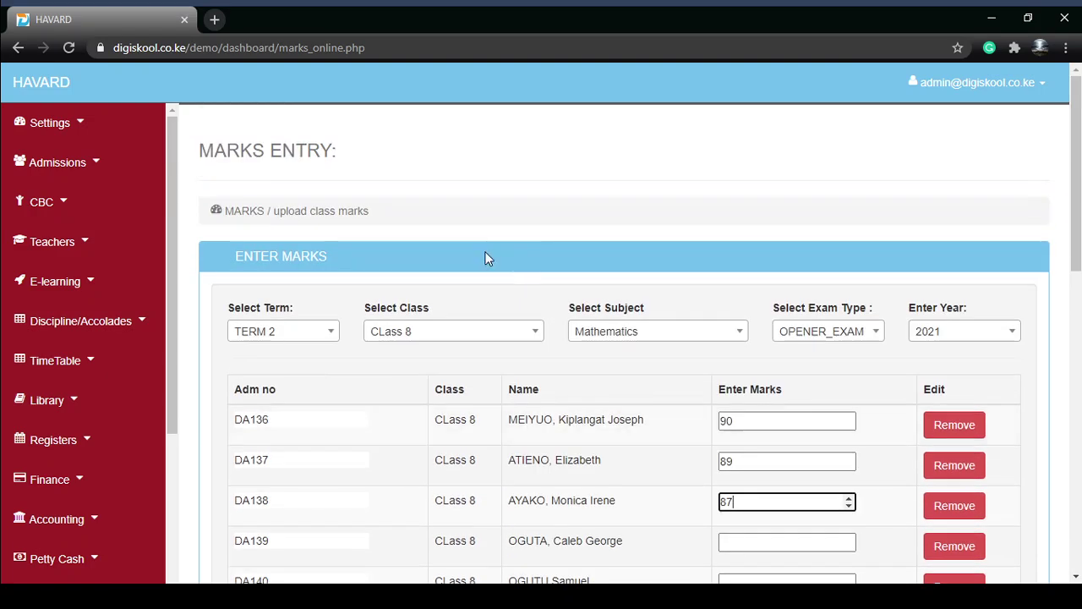
# - Open the teachers' marks upload page and read its instructions, especially the required column layout of the marks file
pyautogui.click(48, 243)
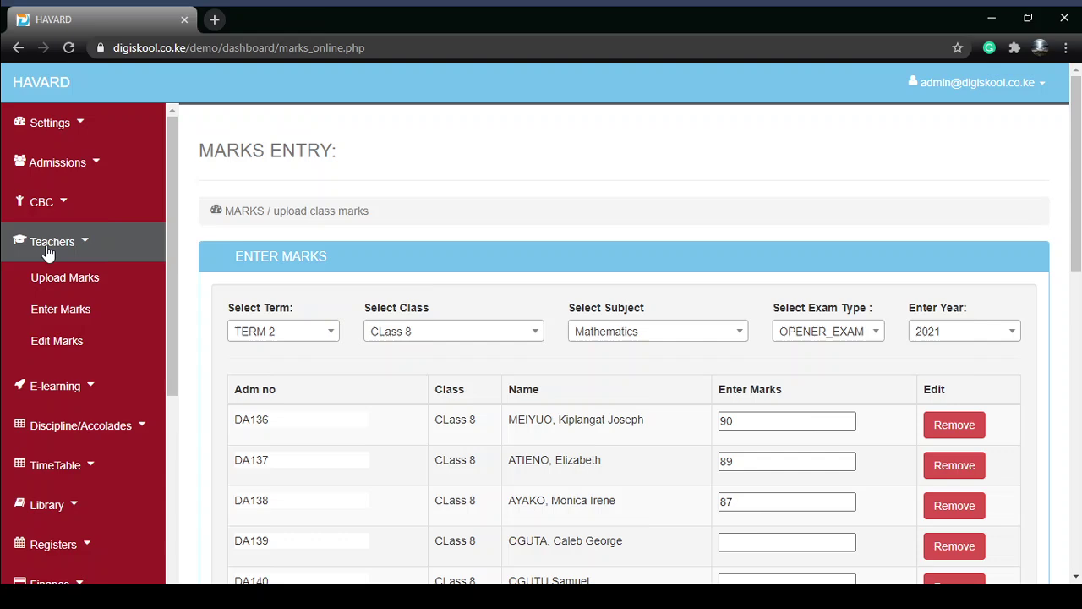
pyautogui.click(84, 280)
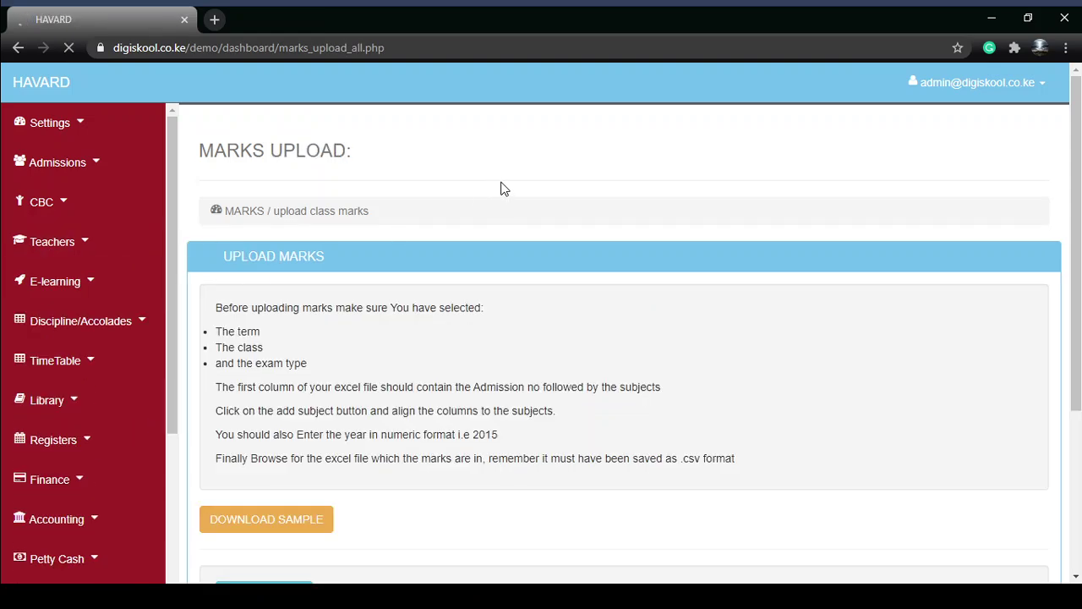
pyautogui.scroll(-2, 500, 188)
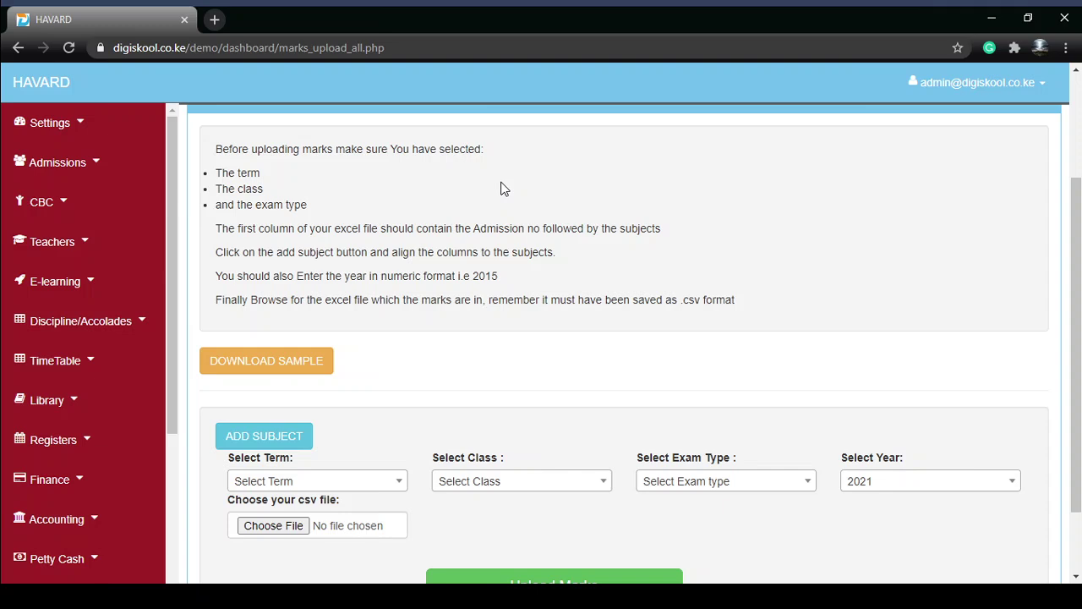
pyautogui.scroll(-1, 411, 339)
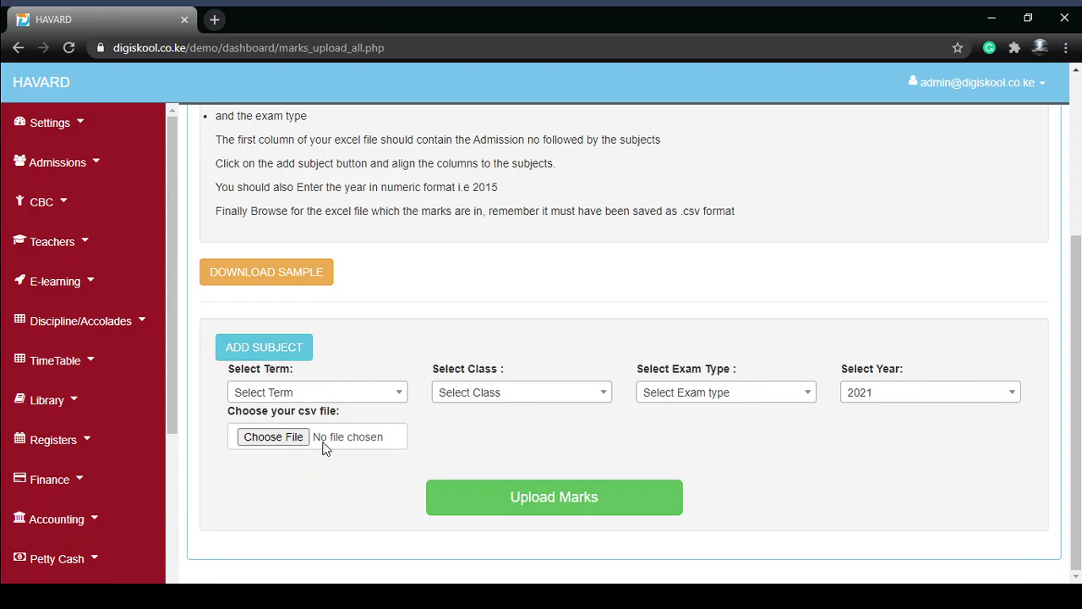
pyautogui.scroll(1, 310, 316)
pyautogui.scroll(3, 309, 316)
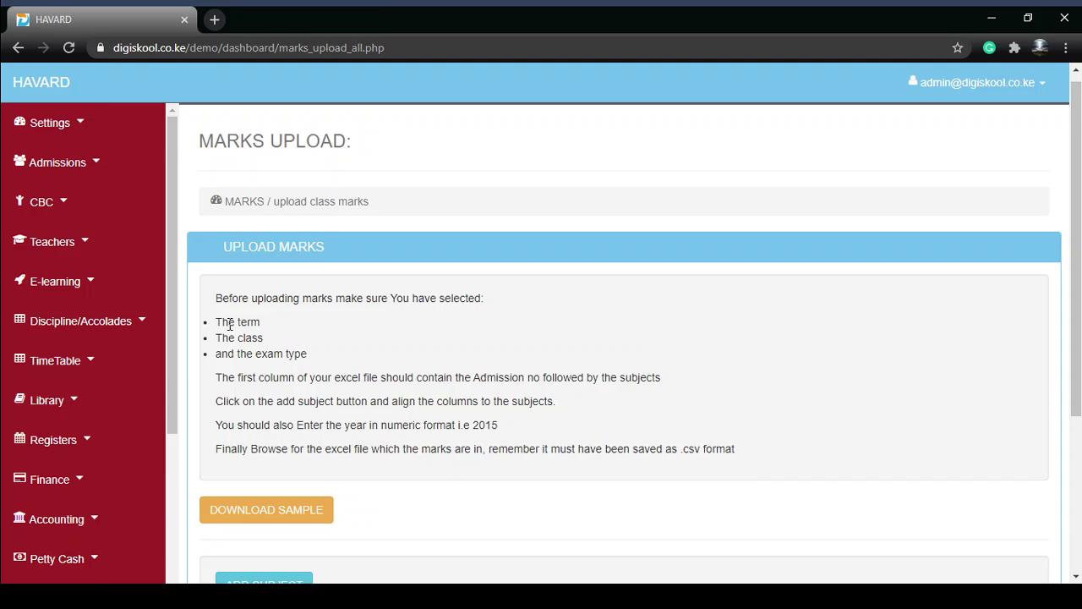
pyautogui.scroll(-1, 240, 337)
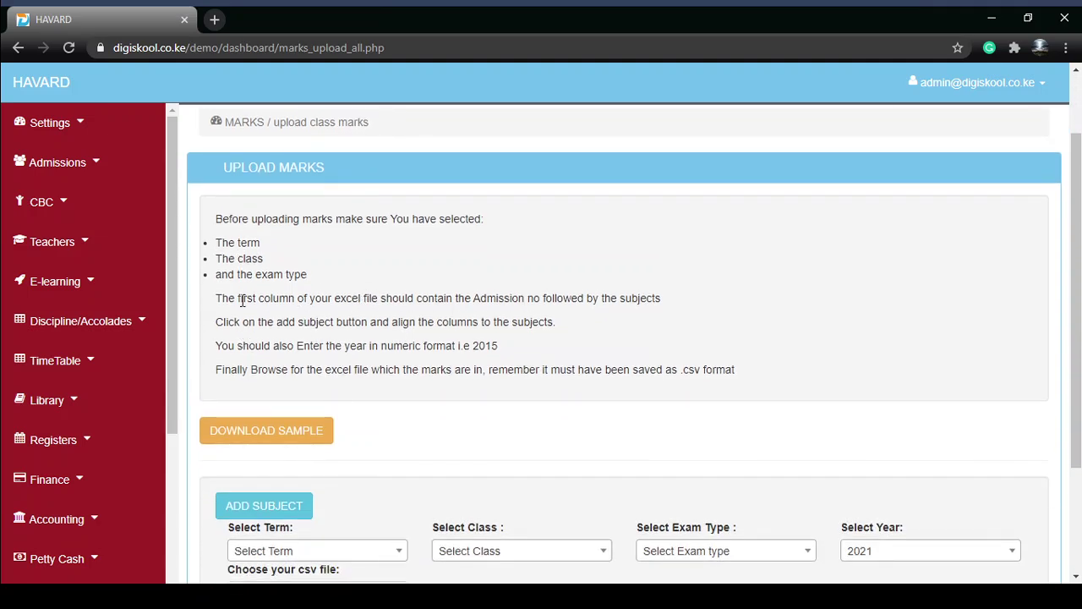
pyautogui.moveTo(242, 302); pyautogui.dragTo(649, 302)
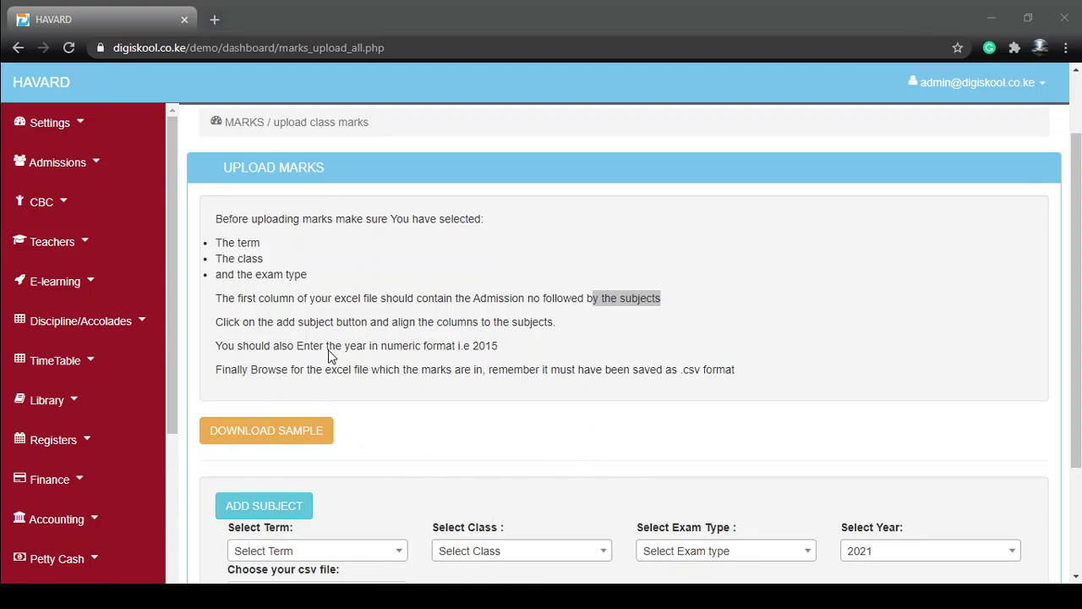
# - Switch to the csv-export workbook in Excel and examine the REG, NAME and subject mark columns from MAT to SSTRE
pyautogui.hotkey('alt', 'Tab')
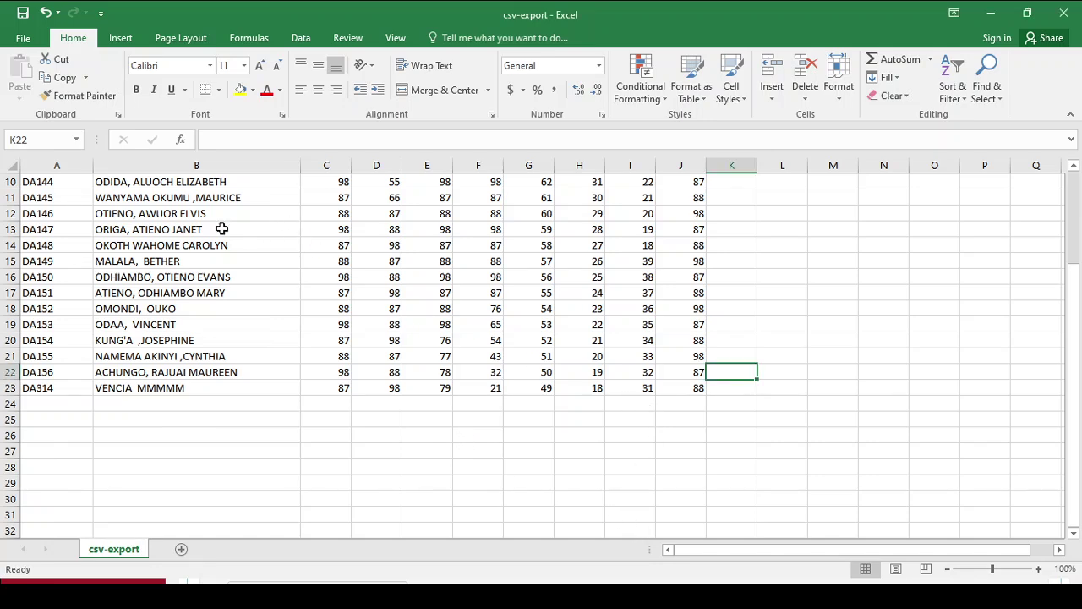
pyautogui.scroll(3, 208, 287)
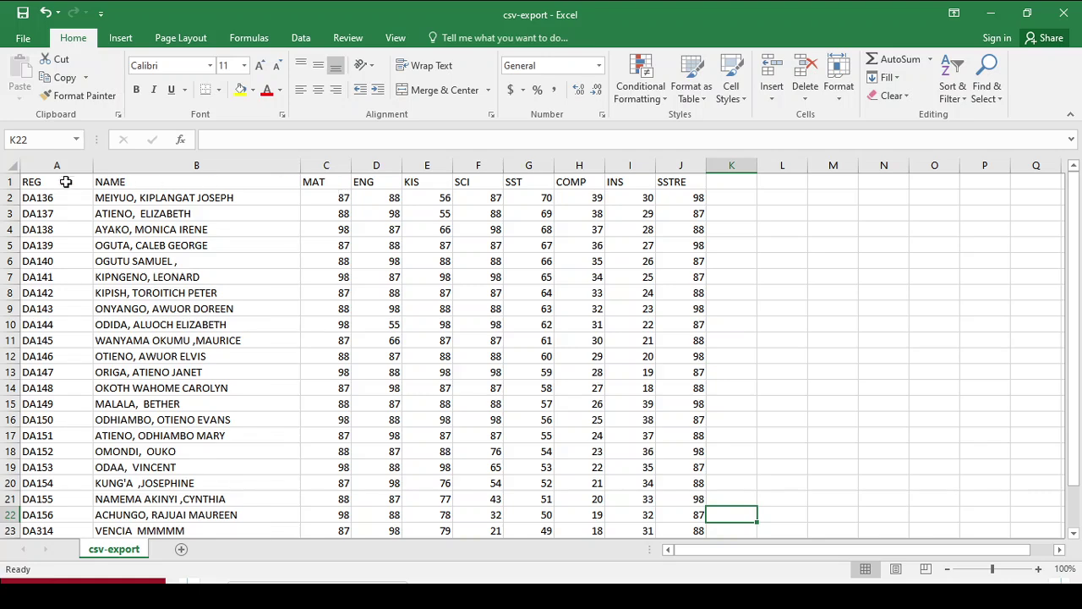
pyautogui.moveTo(52, 182); pyautogui.dragTo(51, 499)
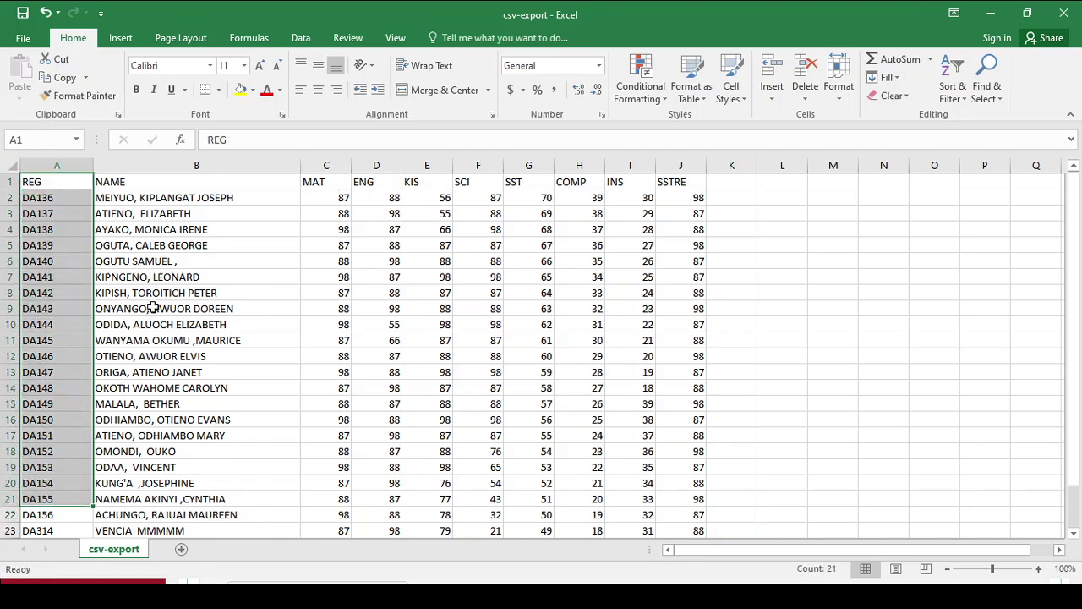
pyautogui.click(160, 179)
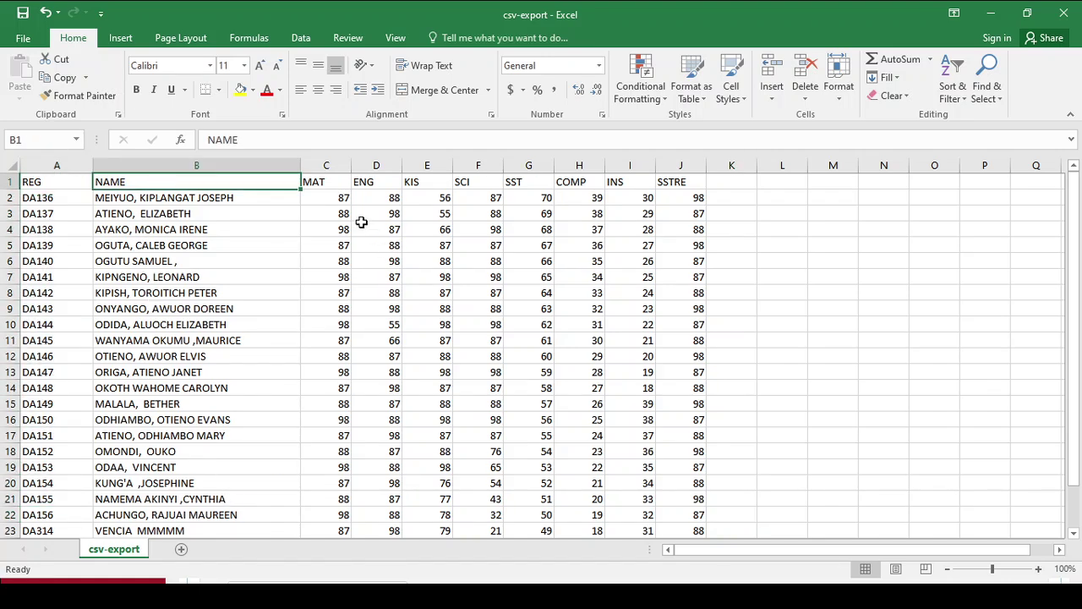
pyautogui.click(321, 165)
pyautogui.click(432, 167)
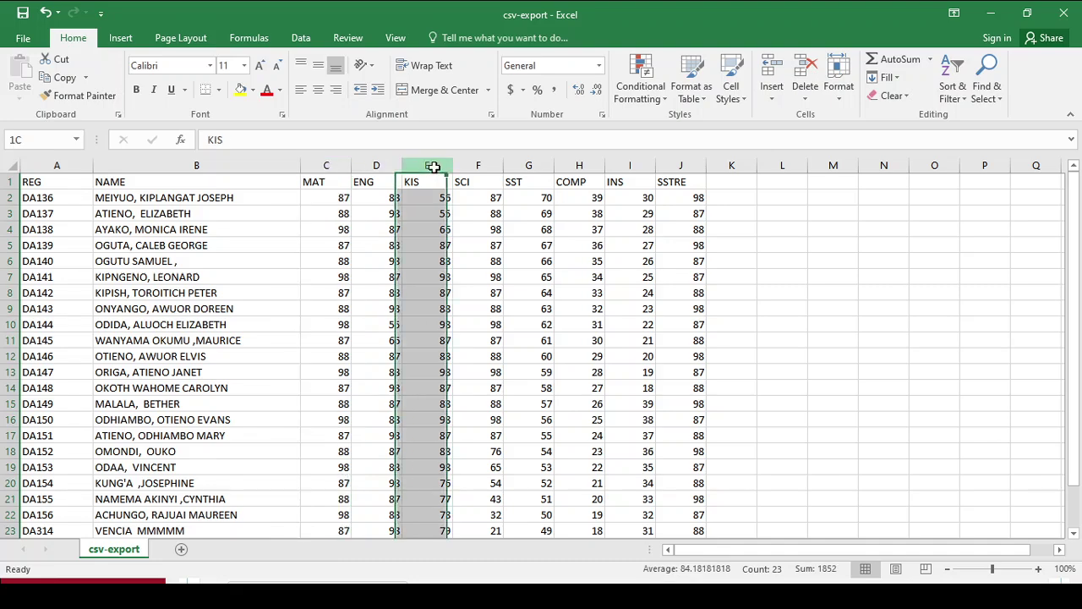
pyautogui.click(527, 167)
pyautogui.click(580, 166)
pyautogui.click(630, 165)
pyautogui.click(668, 166)
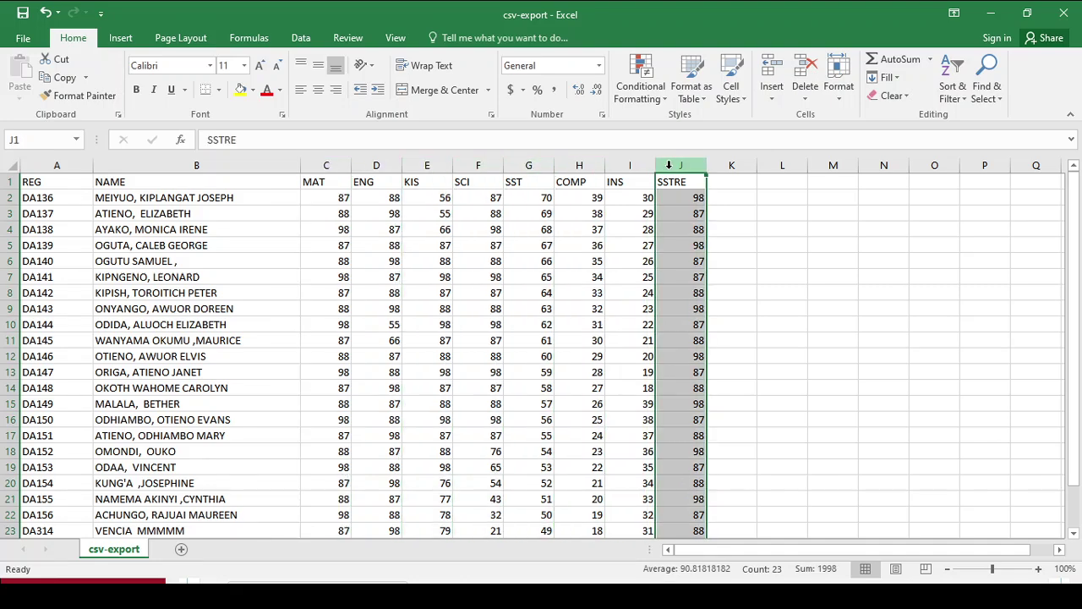
# - Delete the NAME column from the marks sheet so the subject columns directly follow REG
pyautogui.scroll(-3, 664, 232)
pyautogui.scroll(3, 644, 291)
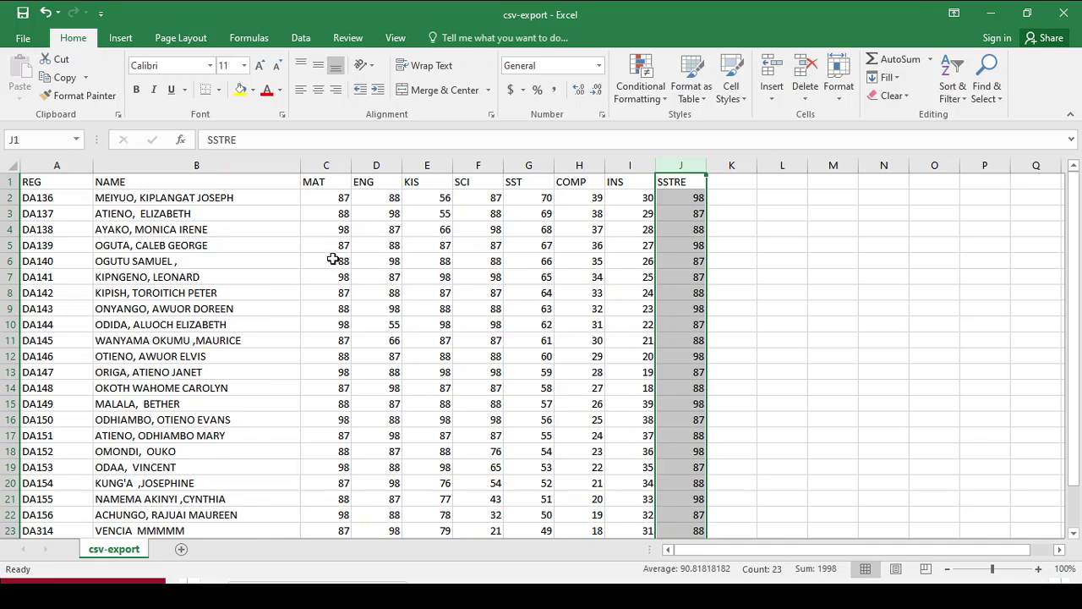
pyautogui.click(53, 195)
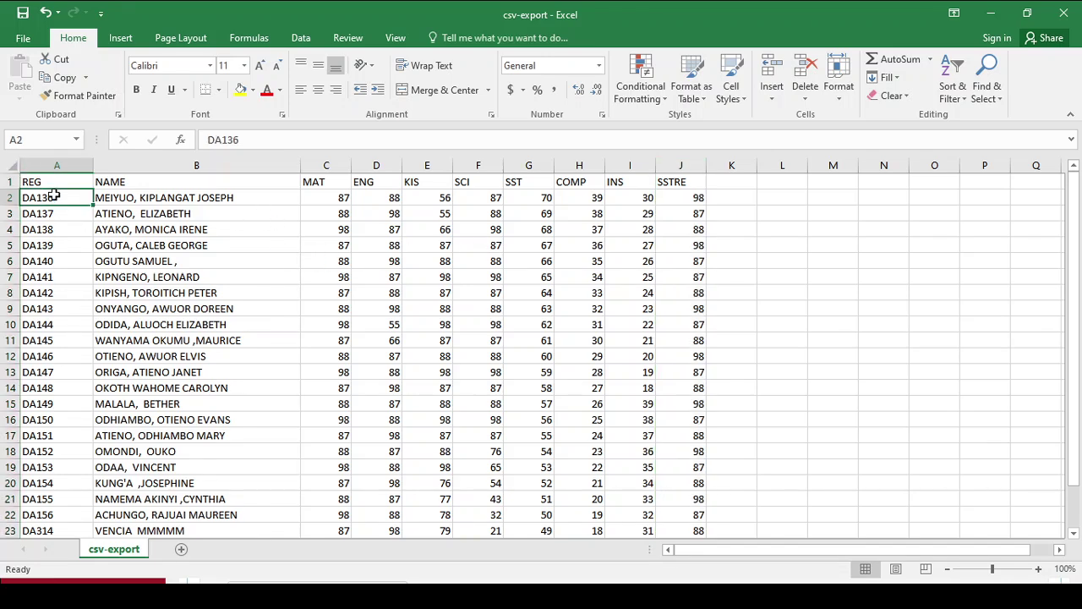
pyautogui.click(53, 165)
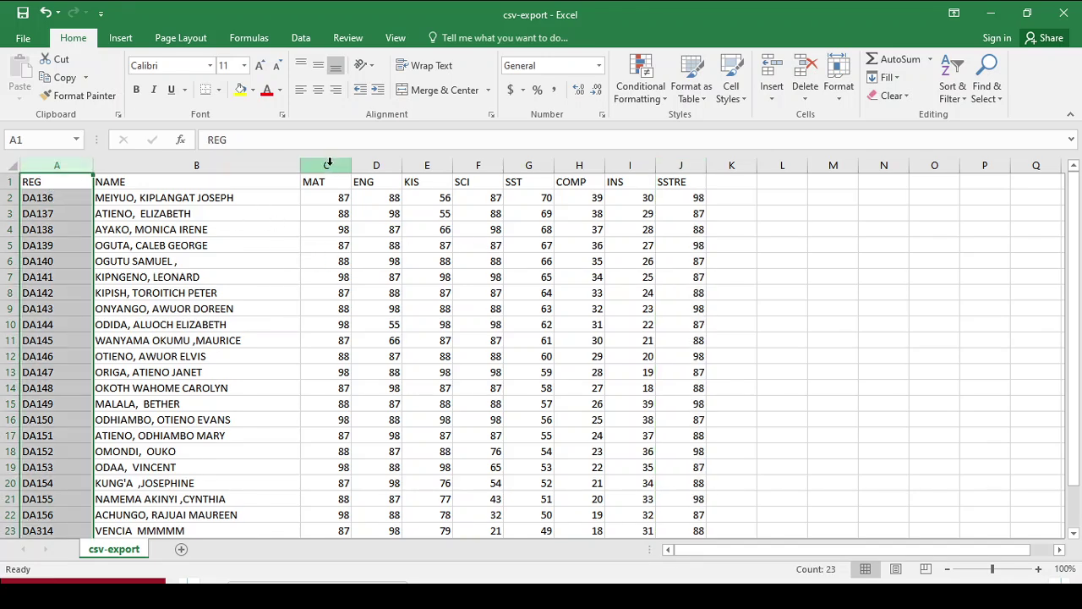
pyautogui.click(330, 165)
pyautogui.click(457, 165)
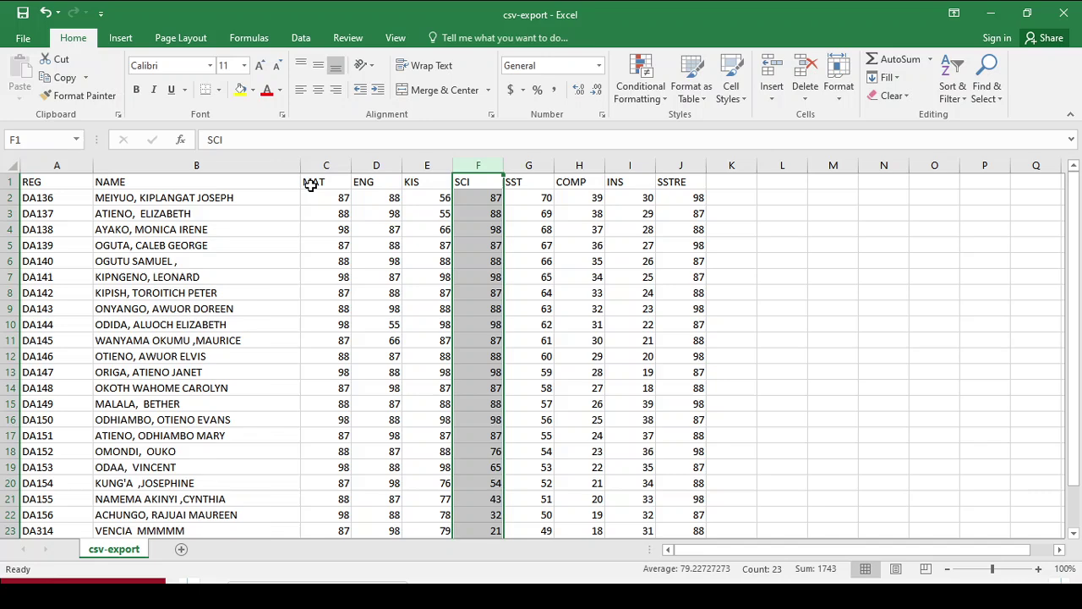
pyautogui.click(127, 166)
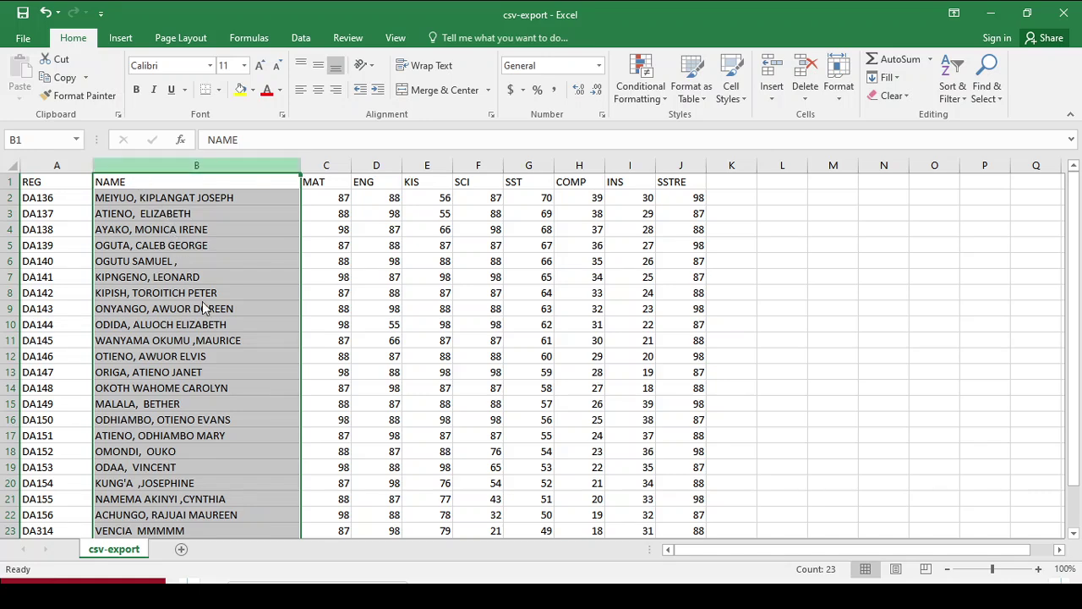
pyautogui.hotkey('ctrl', '-')
pyautogui.click(625, 230)
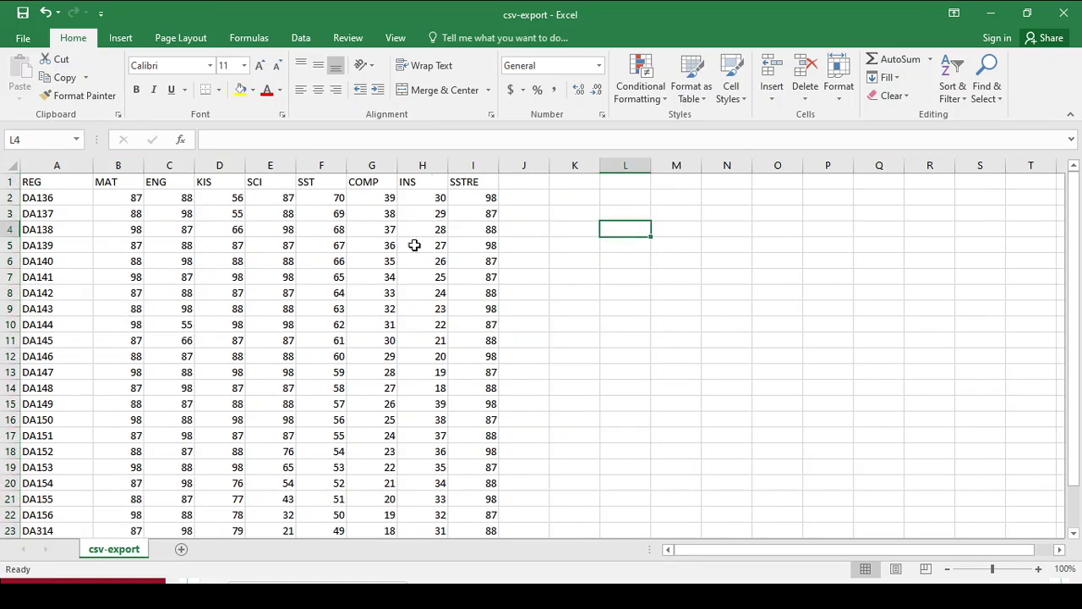
# - Check the REG and MAT columns and save the marks sheet as a CSV file named class 8 jesma
pyautogui.click(57, 184)
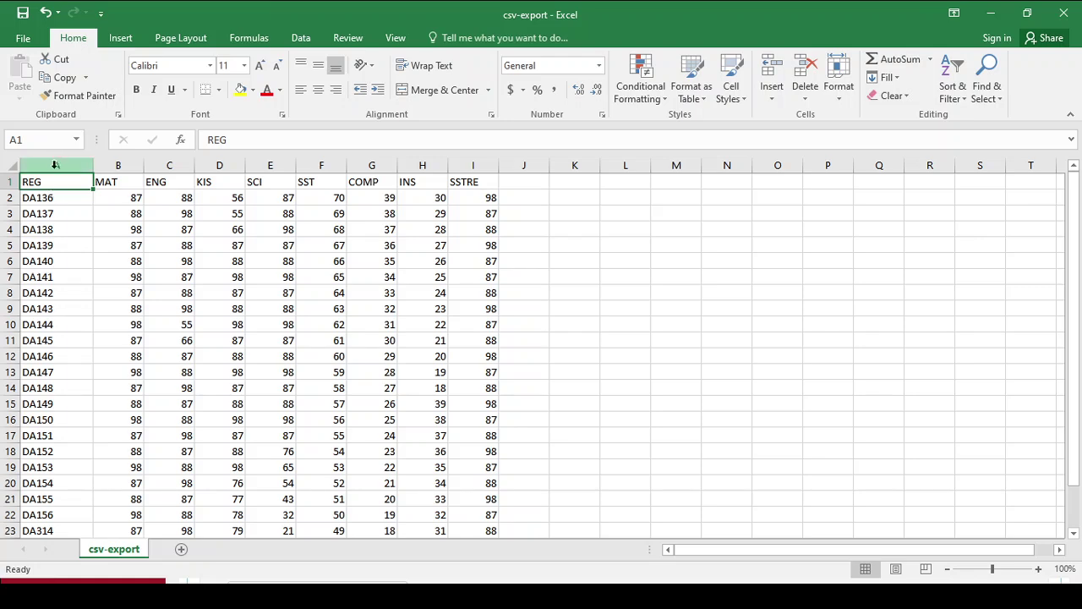
pyautogui.click(55, 164)
pyautogui.click(127, 164)
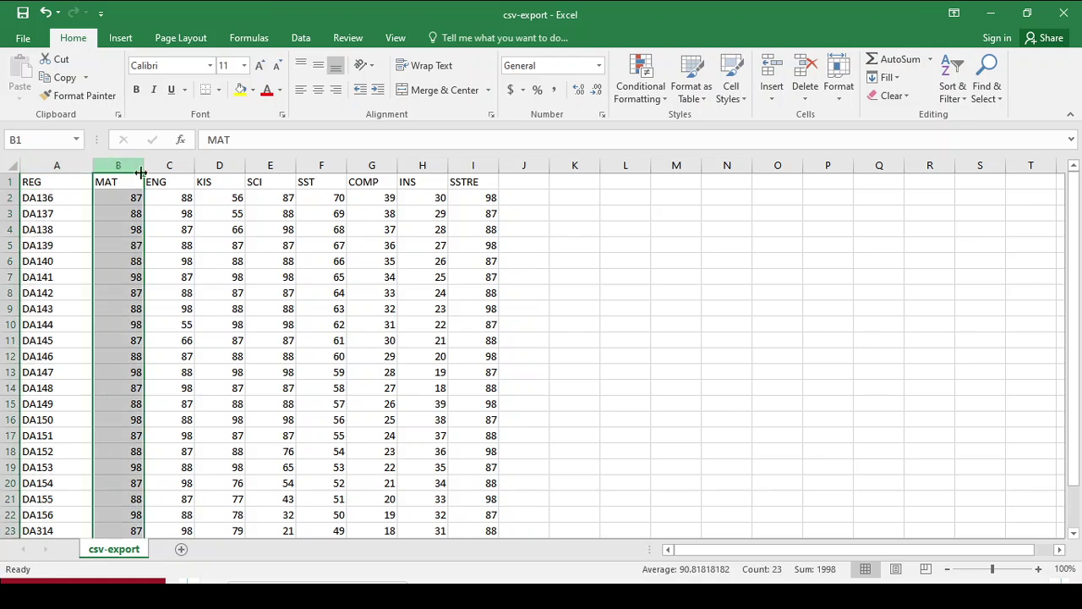
pyautogui.scroll(-4, 242, 242)
pyautogui.scroll(4, 234, 314)
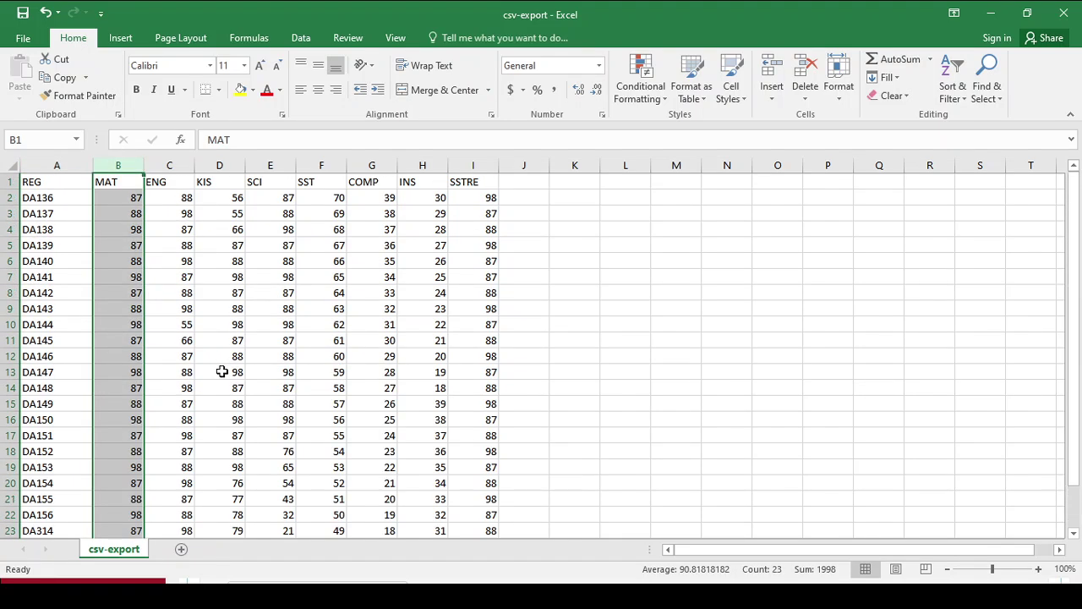
pyautogui.click(566, 264)
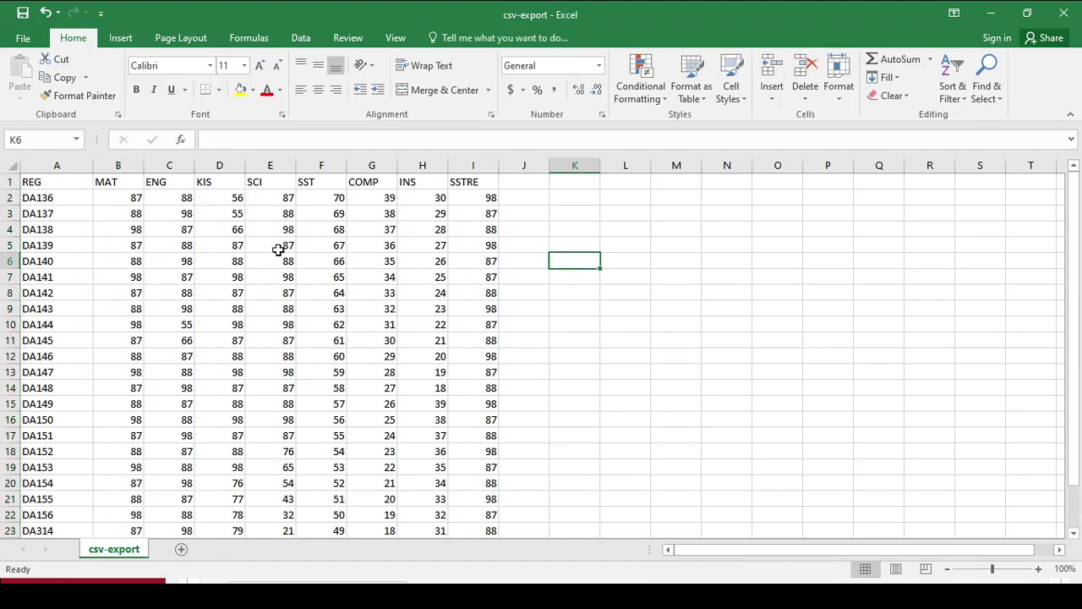
pyautogui.click(29, 40)
pyautogui.click(40, 197)
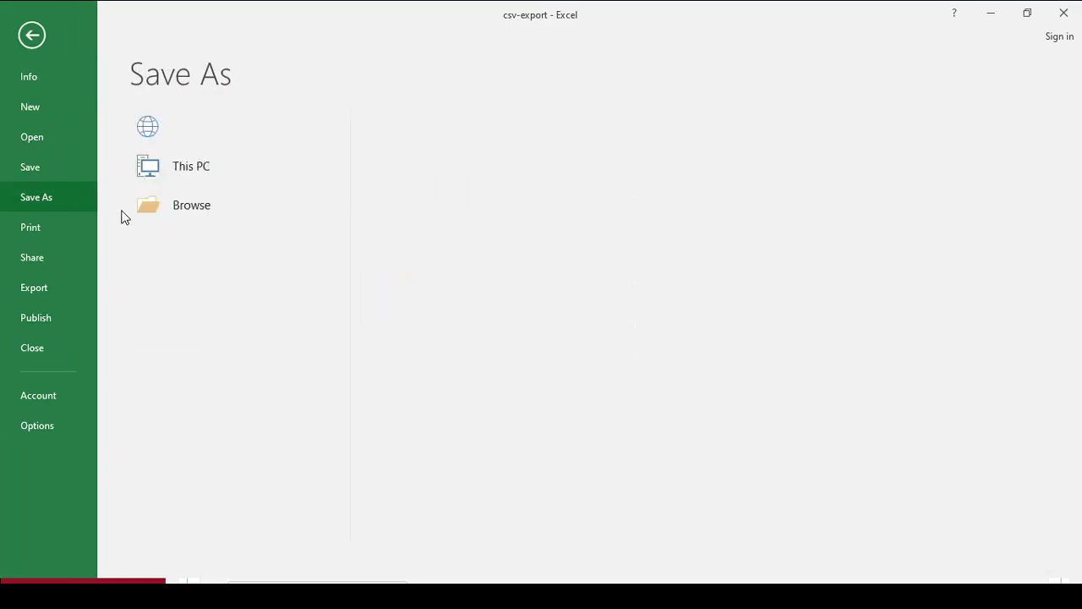
pyautogui.click(423, 256)
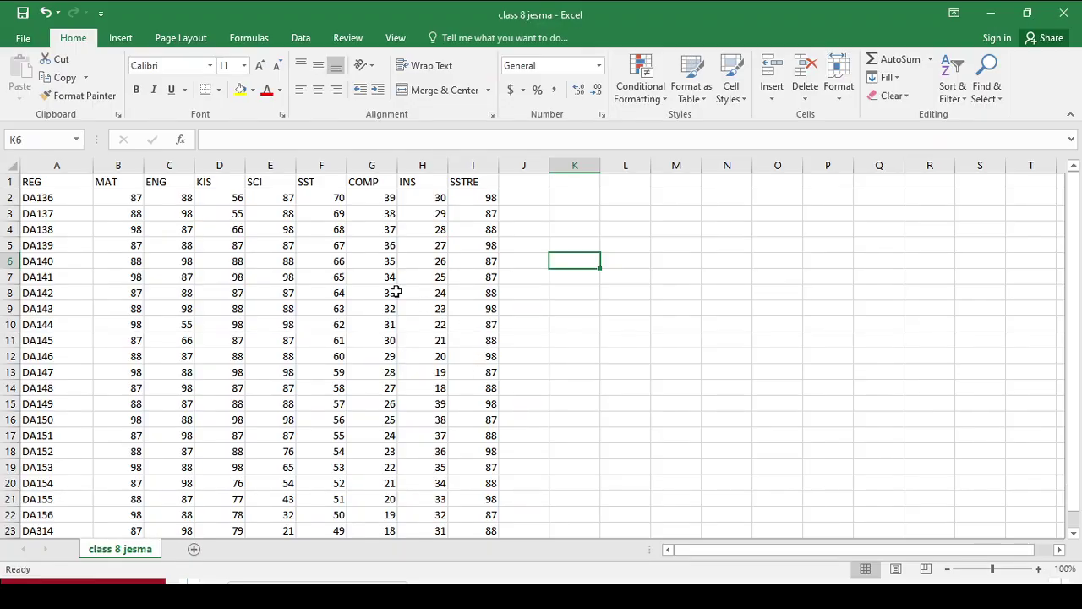
# - Switch to the school system's marks upload page in the browser and set the term to Term 2
pyautogui.scroll(-2, 431, 305)
pyautogui.scroll(2, 456, 315)
pyautogui.scroll(-4, 342, 271)
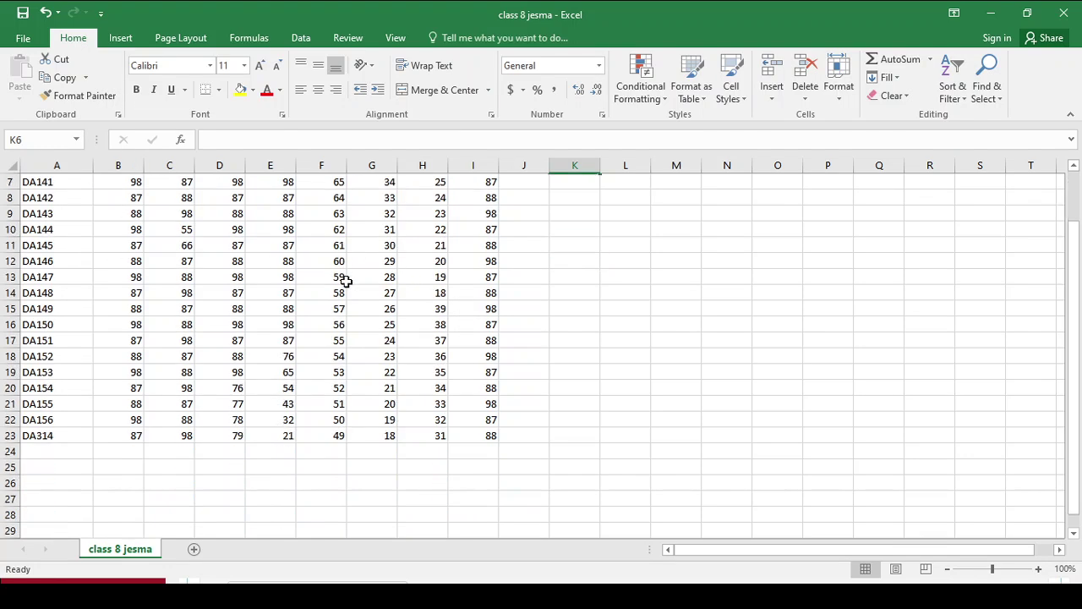
pyautogui.scroll(4, 345, 282)
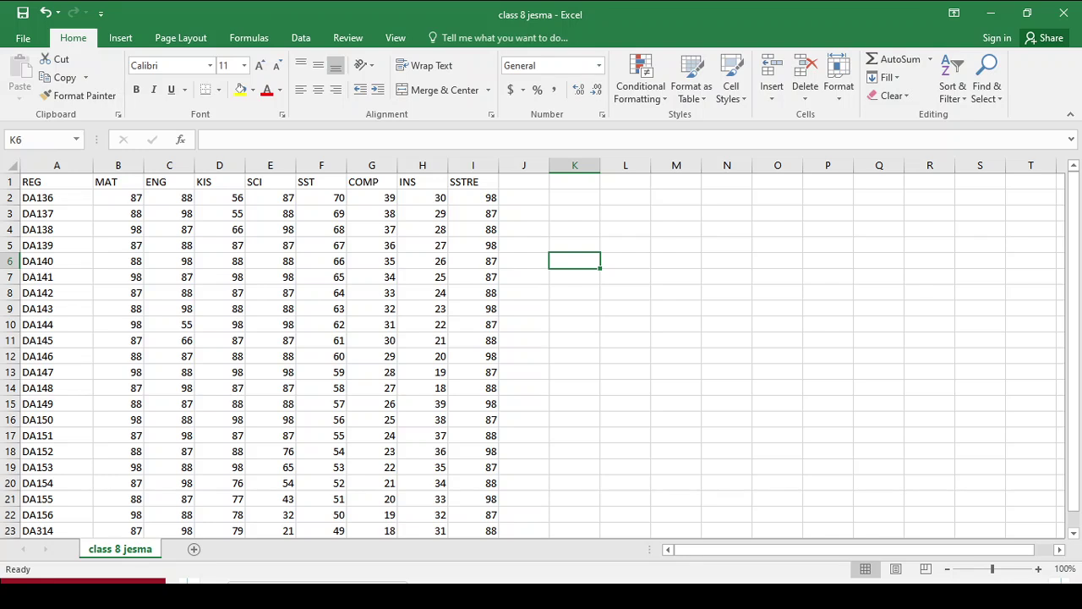
pyautogui.click(543, 595)
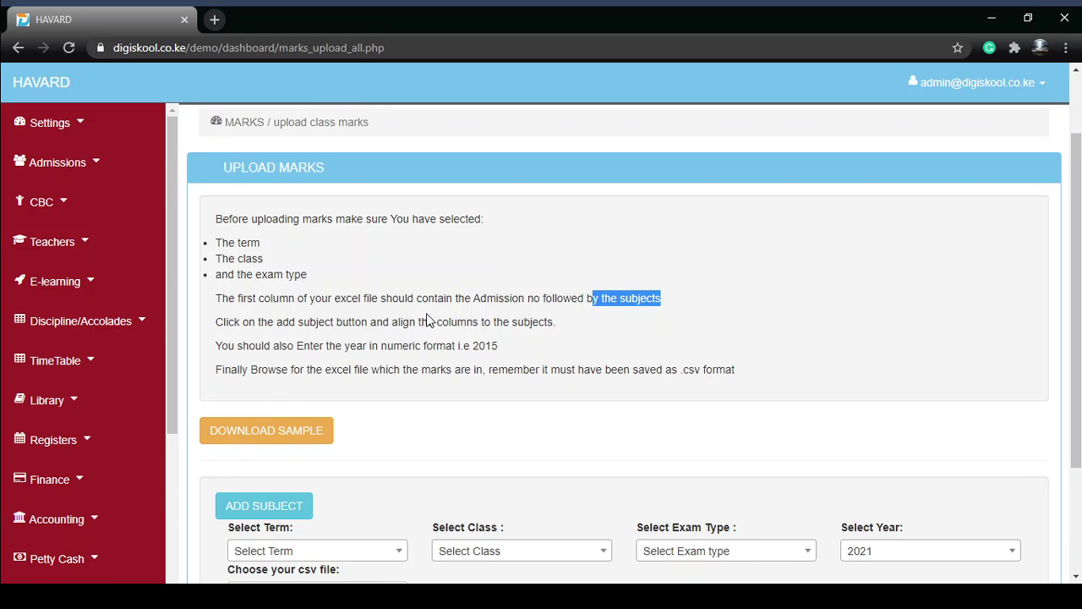
pyautogui.scroll(-2, 402, 360)
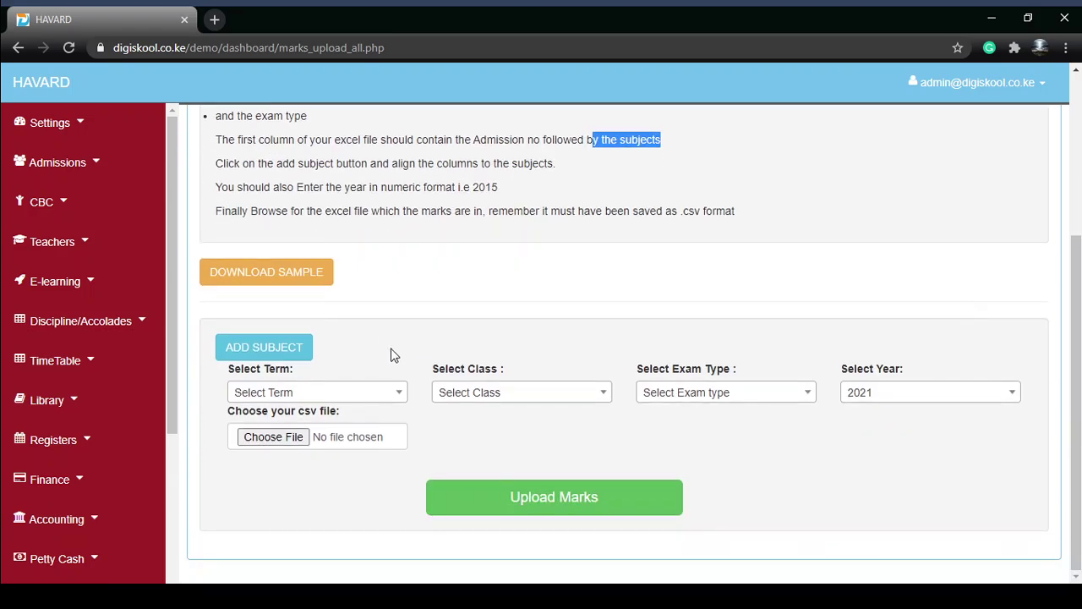
pyautogui.click(334, 394)
pyautogui.click(306, 490)
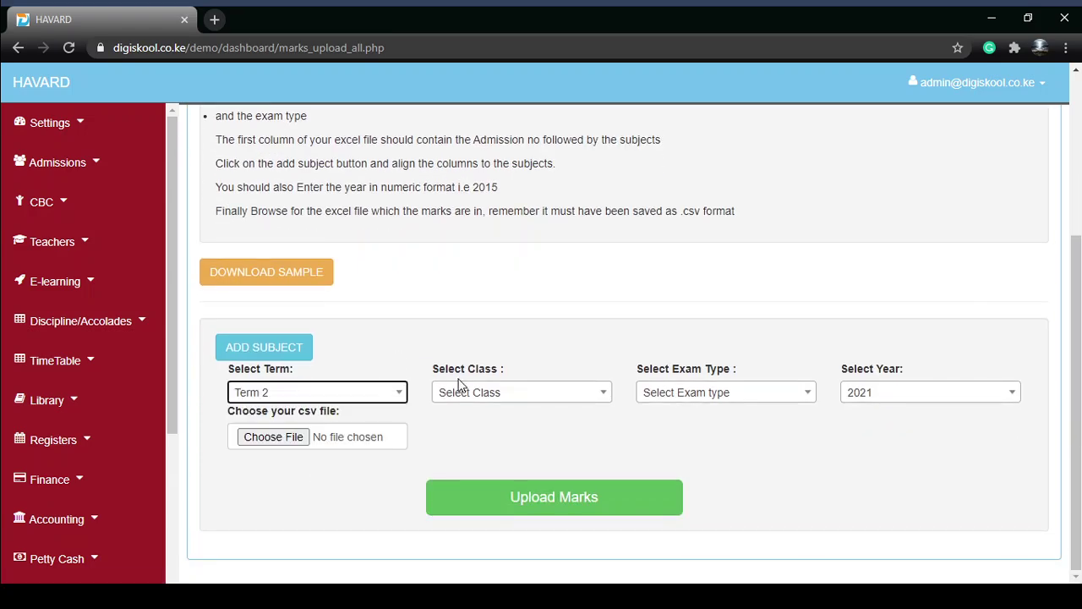
# - Set the class for the marks upload to CLASS 8
pyautogui.click(451, 404)
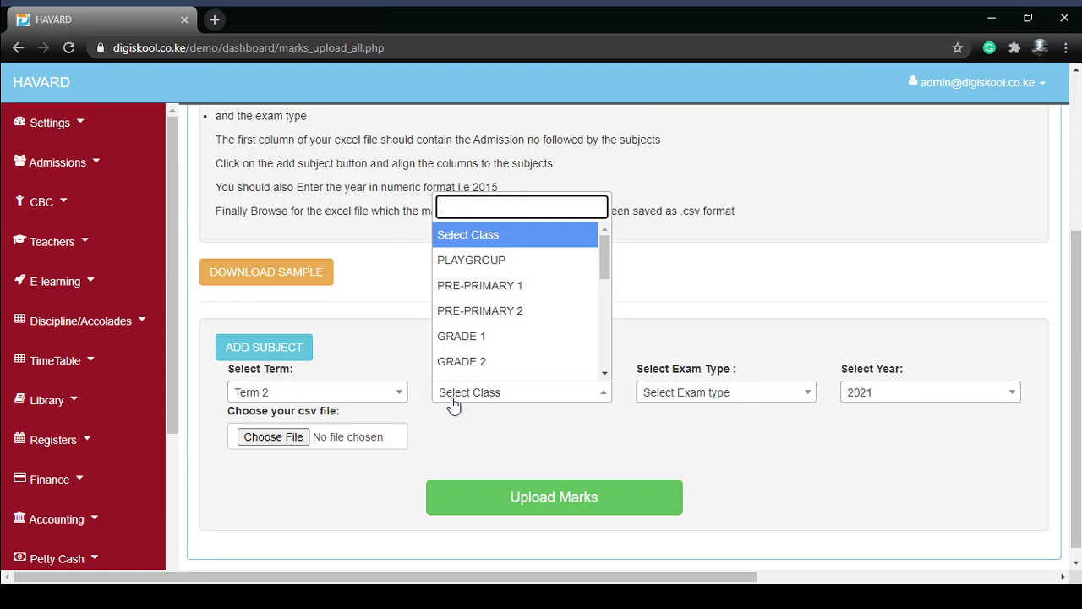
pyautogui.scroll(-4, 488, 341)
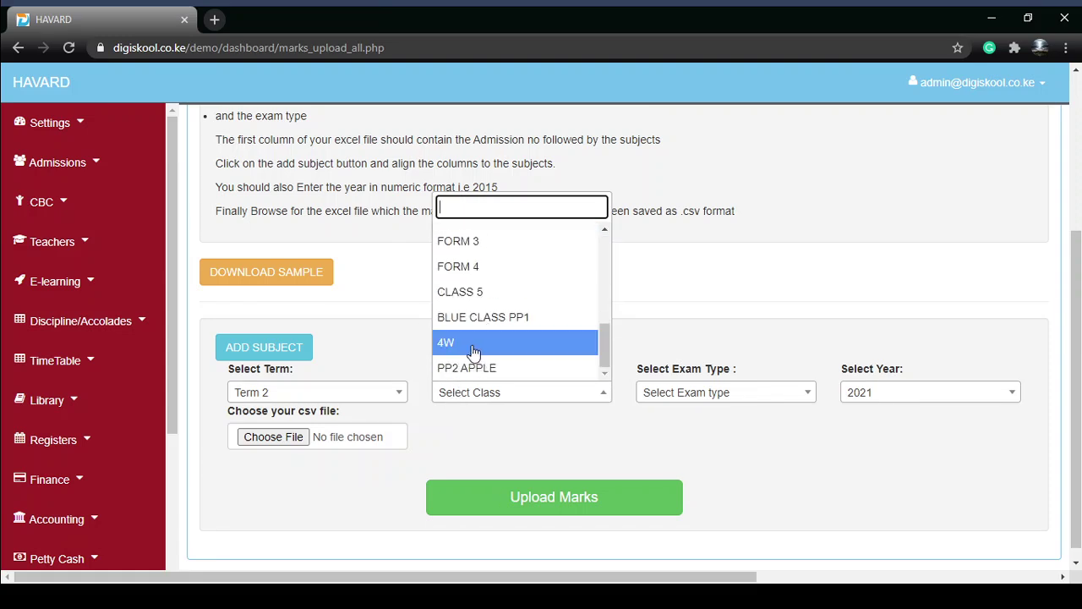
pyautogui.scroll(3, 478, 322)
pyautogui.scroll(-3, 469, 313)
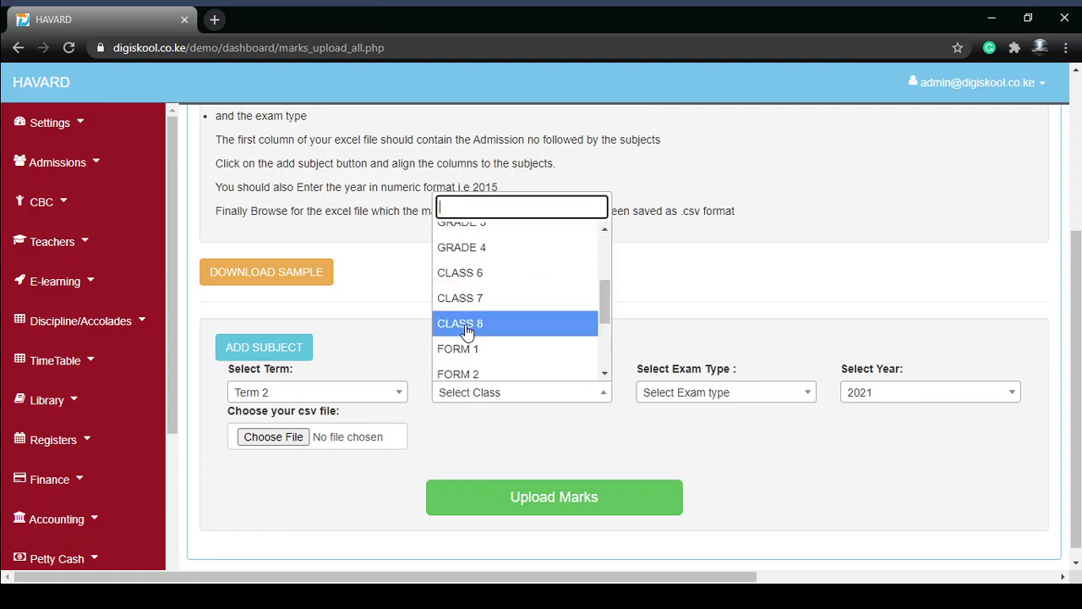
pyautogui.click(470, 325)
pyautogui.click(291, 397)
pyautogui.click(292, 397)
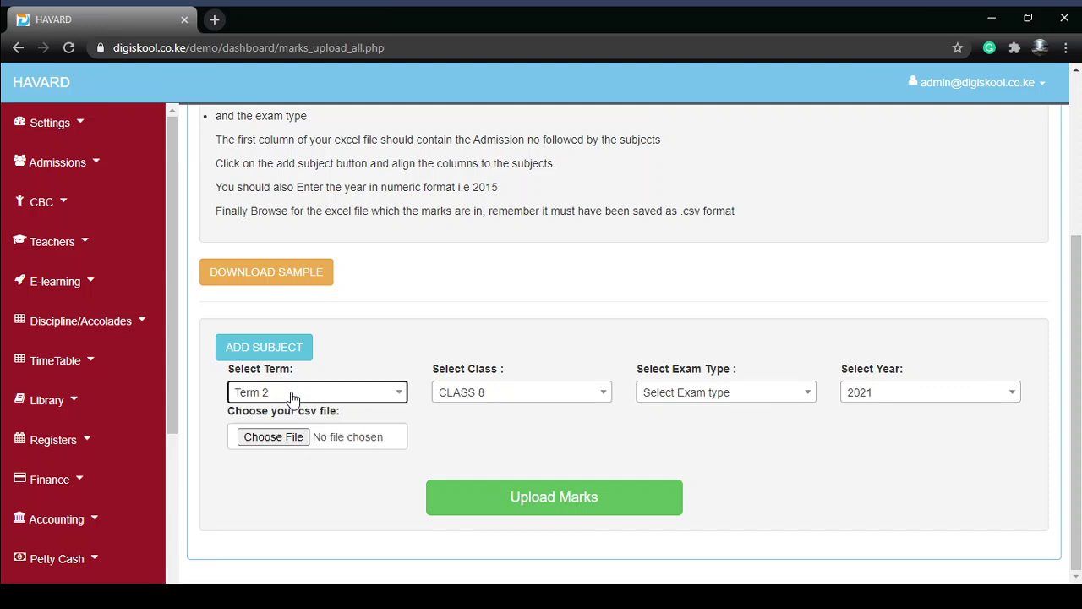
# - Set the exam type to JESMA_001 and choose the saved class 8 jesma CSV as the marks file
pyautogui.click(677, 394)
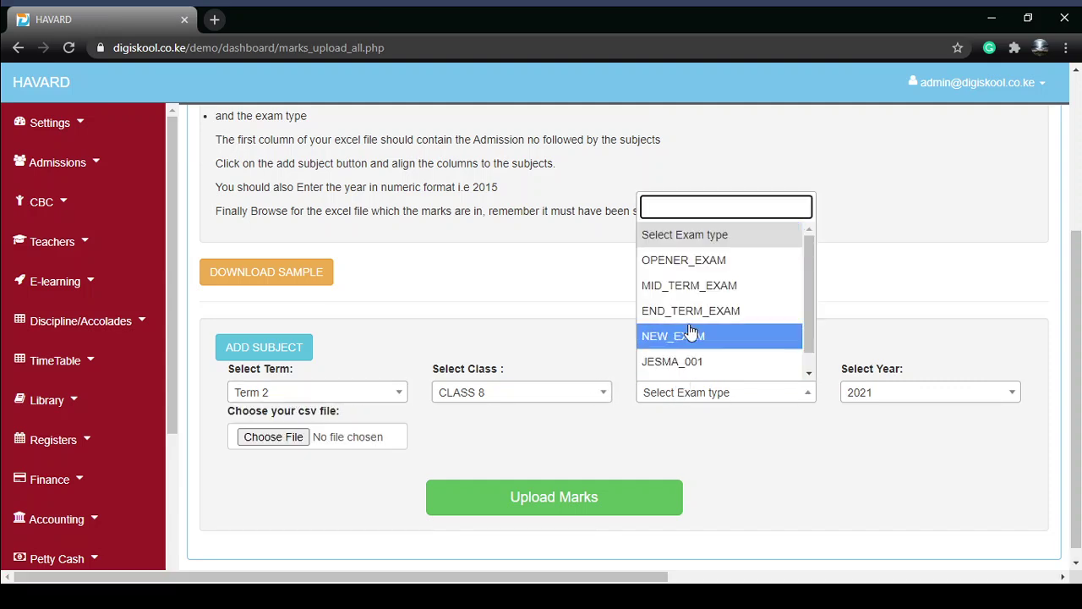
pyautogui.scroll(-1, 693, 343)
pyautogui.scroll(-1, 694, 351)
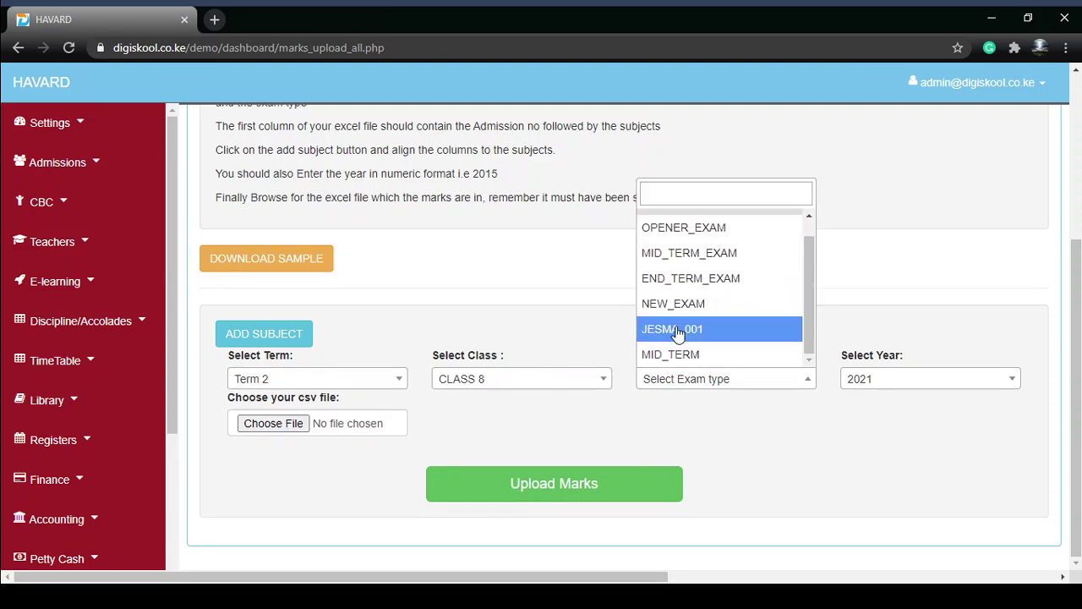
pyautogui.click(677, 329)
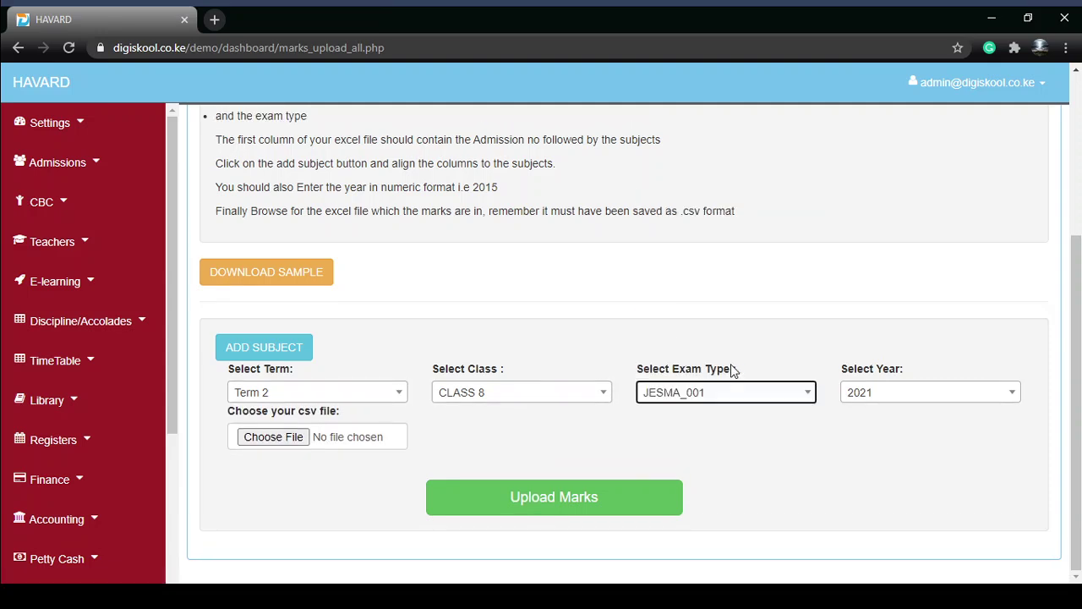
pyautogui.click(264, 437)
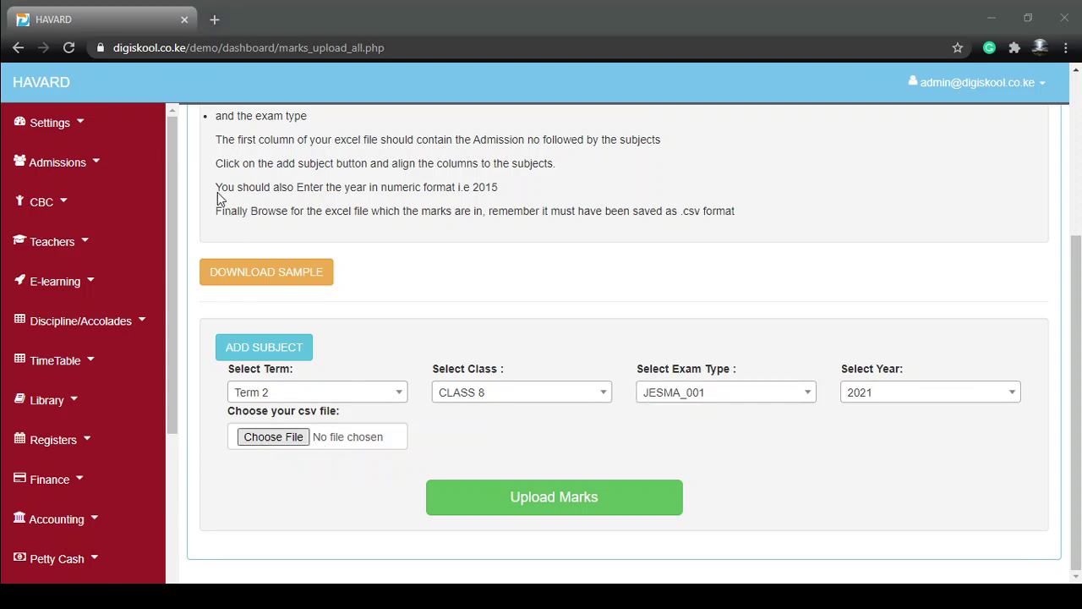
pyautogui.press('Return')
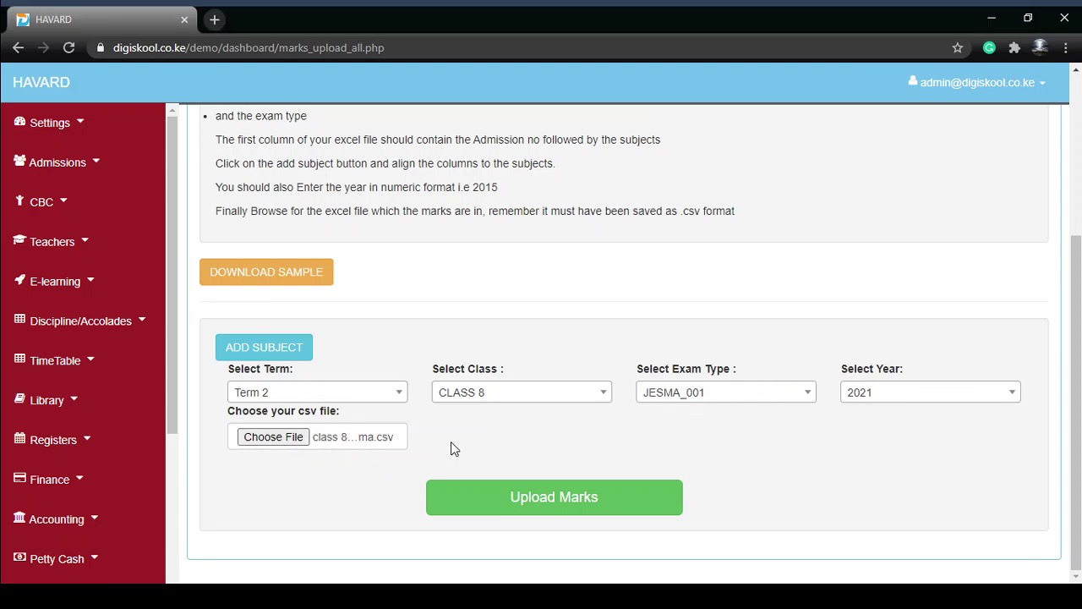
# - Add seven subject selectors to the upload form, covering COLUMN 2 through COLUMN 8
pyautogui.click(276, 354)
pyautogui.click(277, 354)
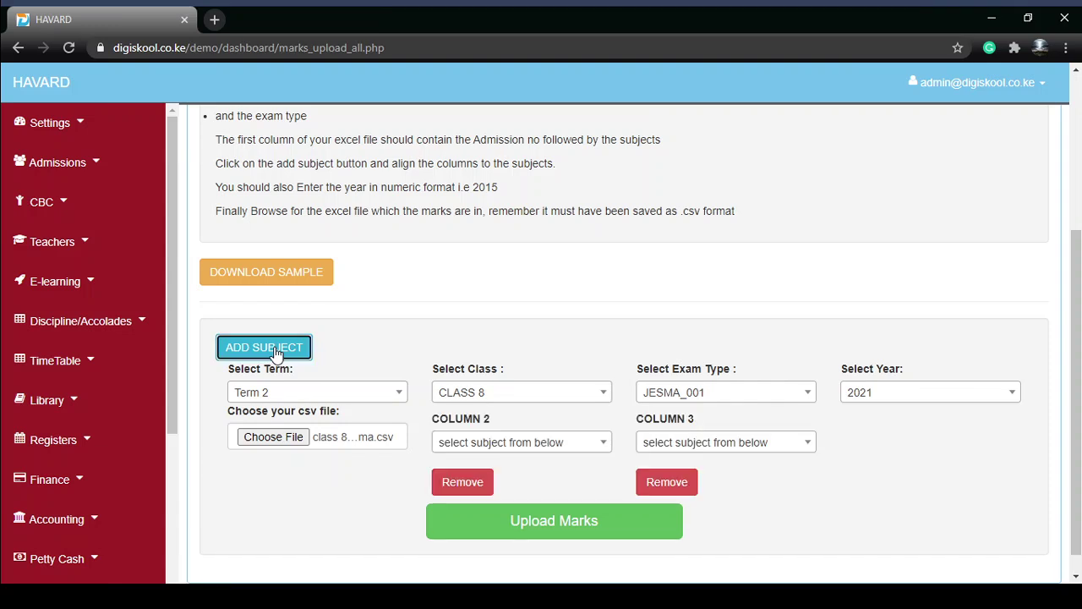
pyautogui.click(276, 353)
pyautogui.click(277, 353)
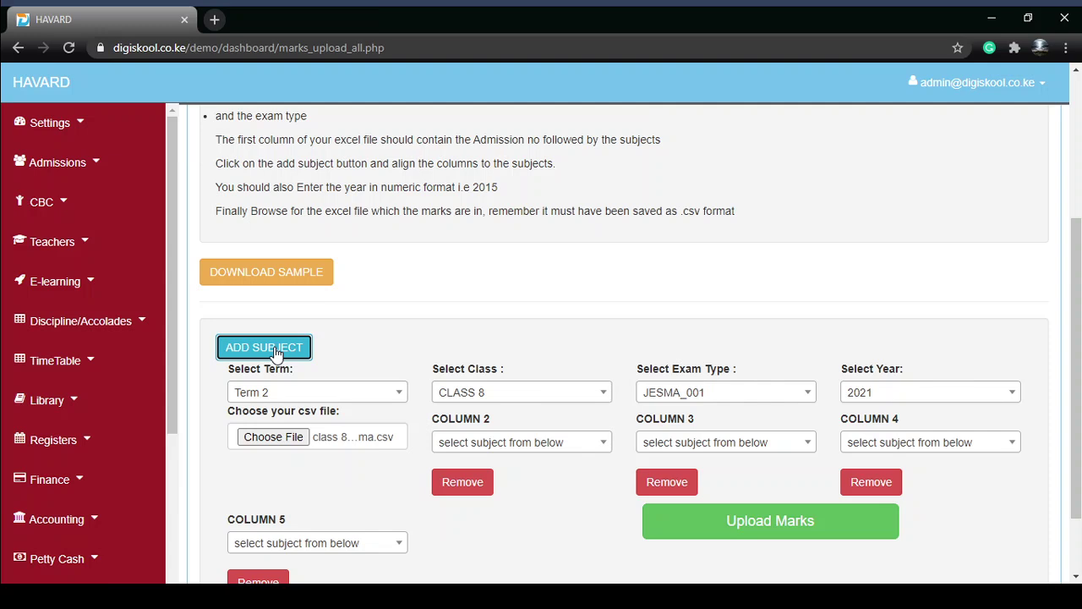
pyautogui.click(277, 353)
pyautogui.click(276, 353)
pyautogui.click(276, 353)
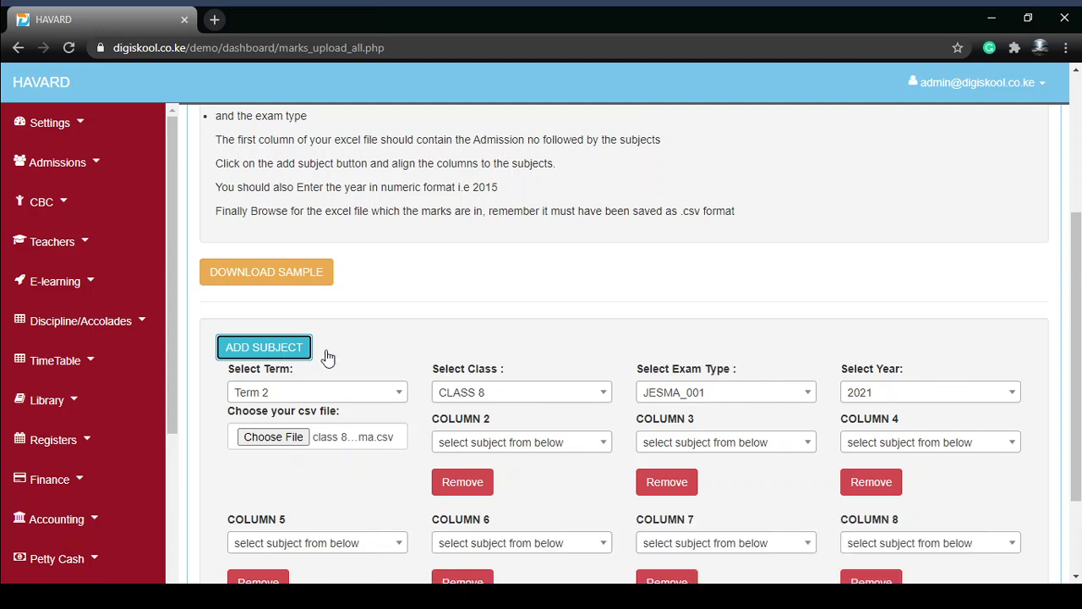
# - Examine the column numbering from COLUMN 2 and reread the instruction that the first column holds the admission number, followed by the subjects
pyautogui.scroll(-2, 507, 381)
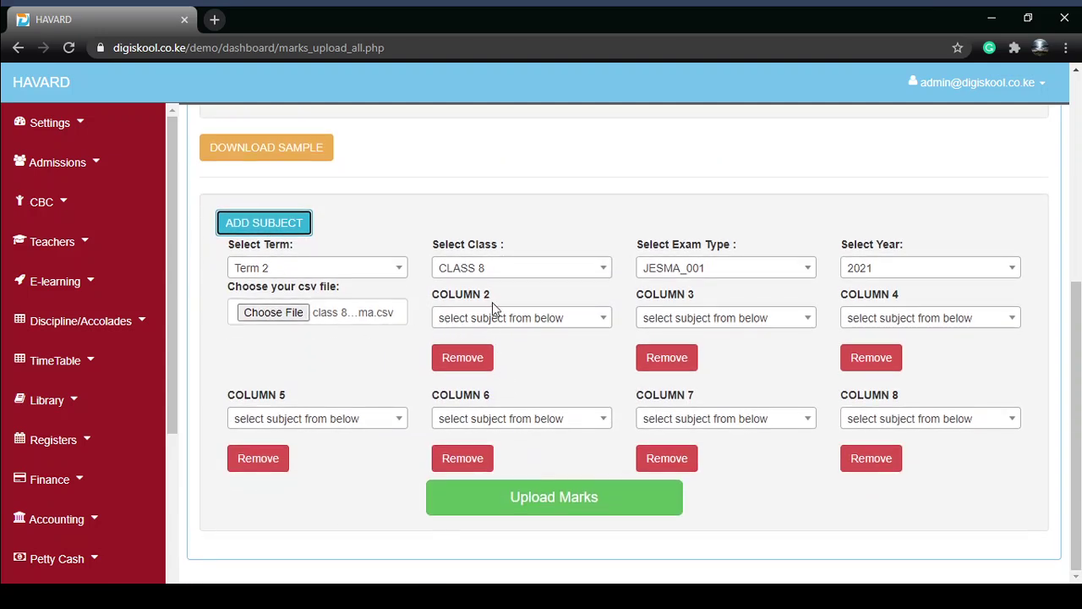
pyautogui.moveTo(494, 299); pyautogui.dragTo(442, 295)
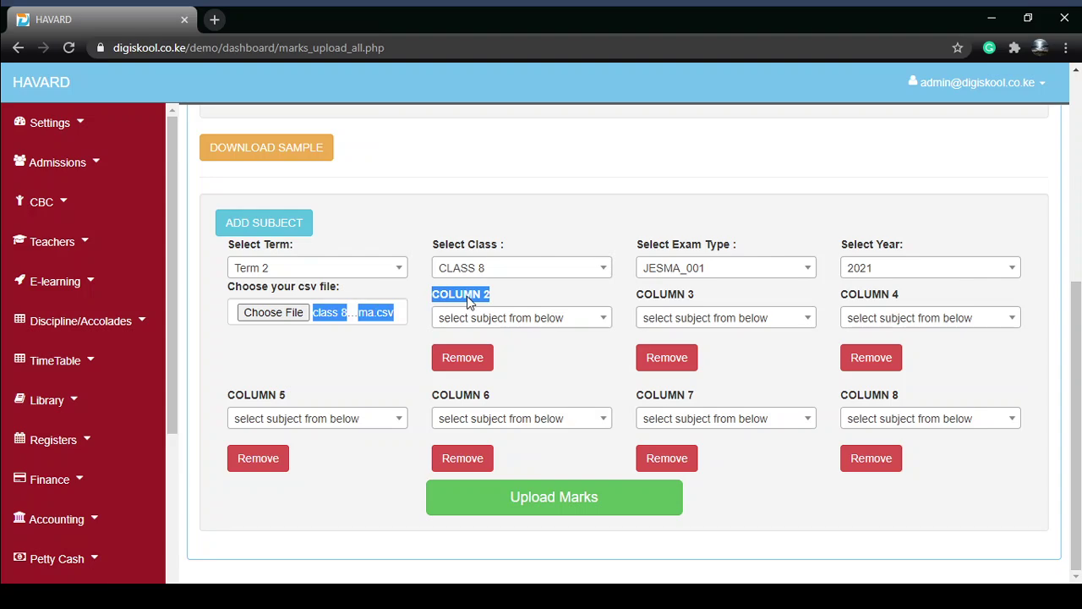
pyautogui.click(467, 302)
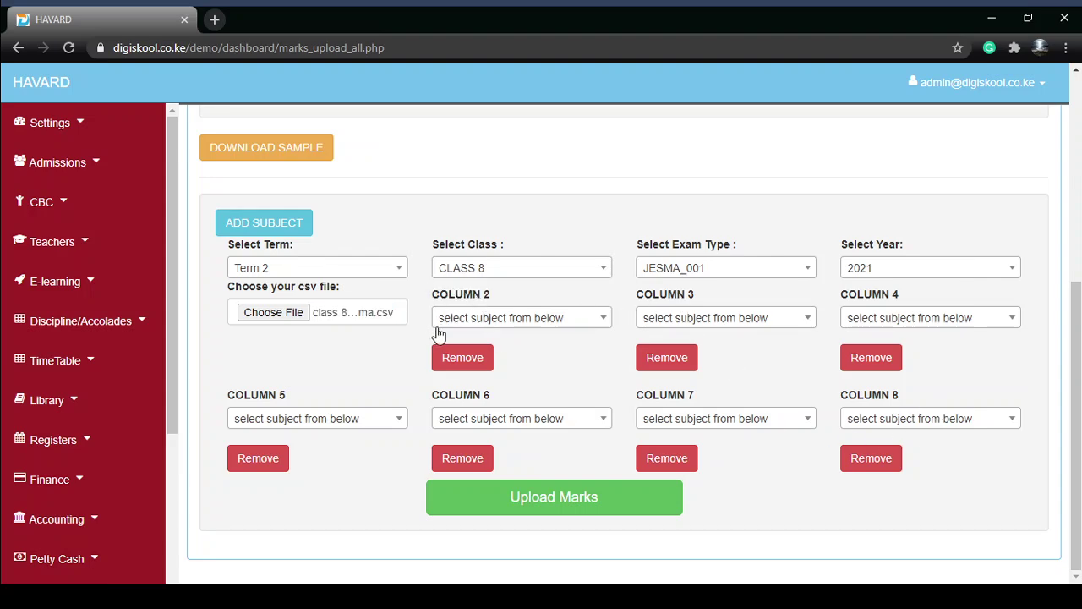
pyautogui.scroll(3, 435, 336)
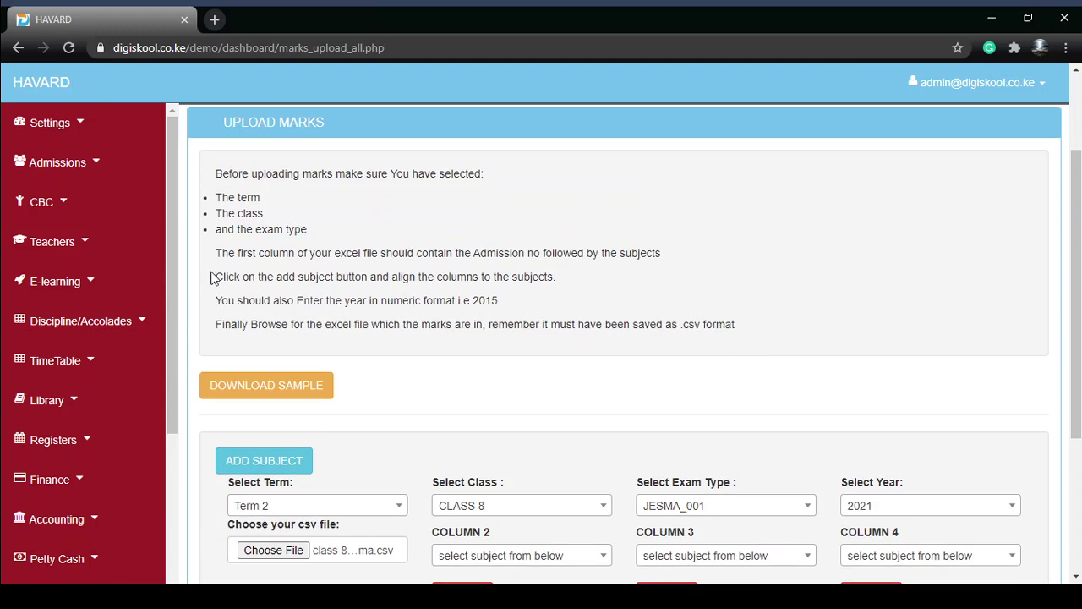
pyautogui.doubleClick(246, 256)
pyautogui.click(246, 257)
pyautogui.doubleClick(246, 257)
pyautogui.click(290, 253)
pyautogui.doubleClick(508, 257)
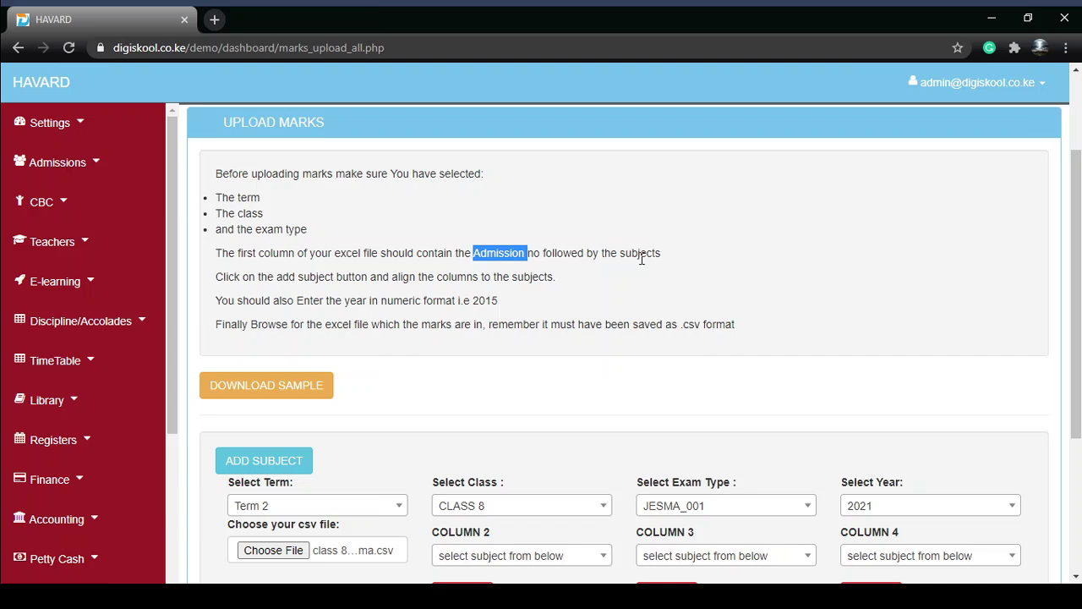
pyautogui.click(642, 259)
pyautogui.scroll(-3, 561, 357)
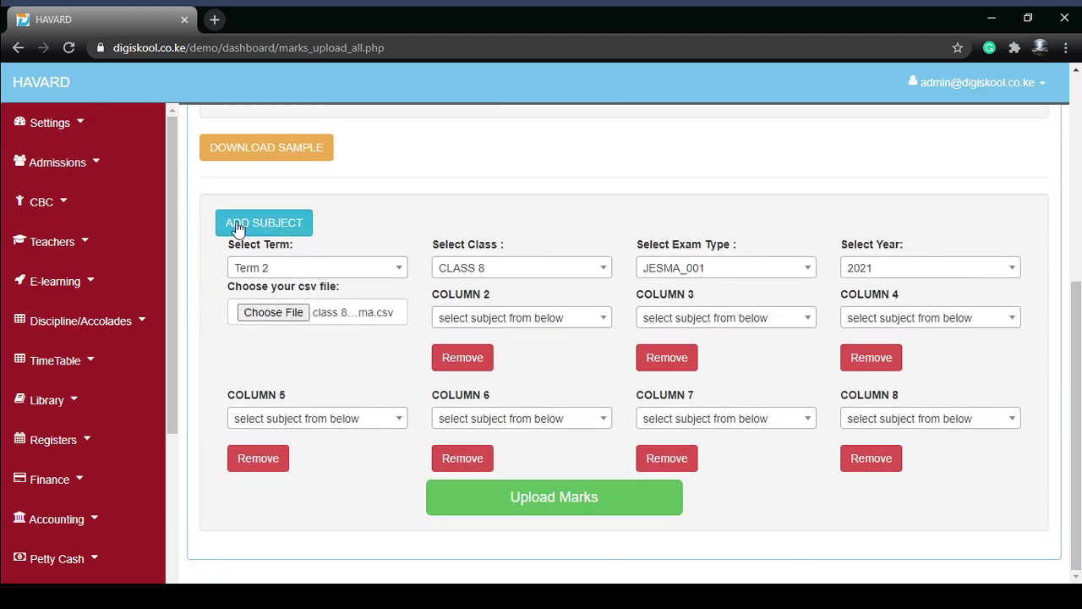
pyautogui.click(499, 328)
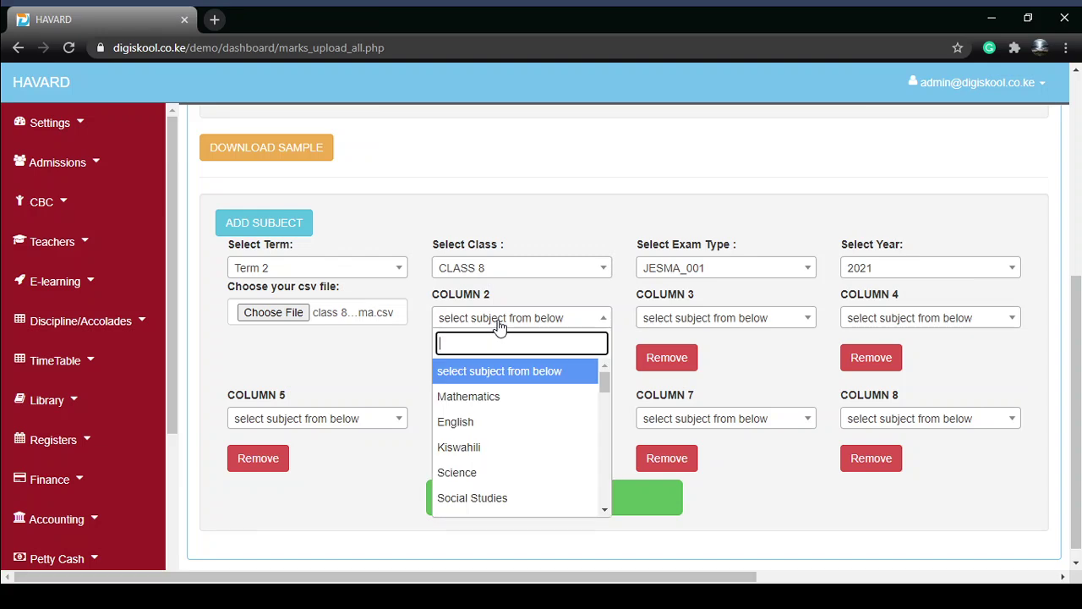
pyautogui.click(499, 327)
pyautogui.click(499, 327)
pyautogui.click(499, 328)
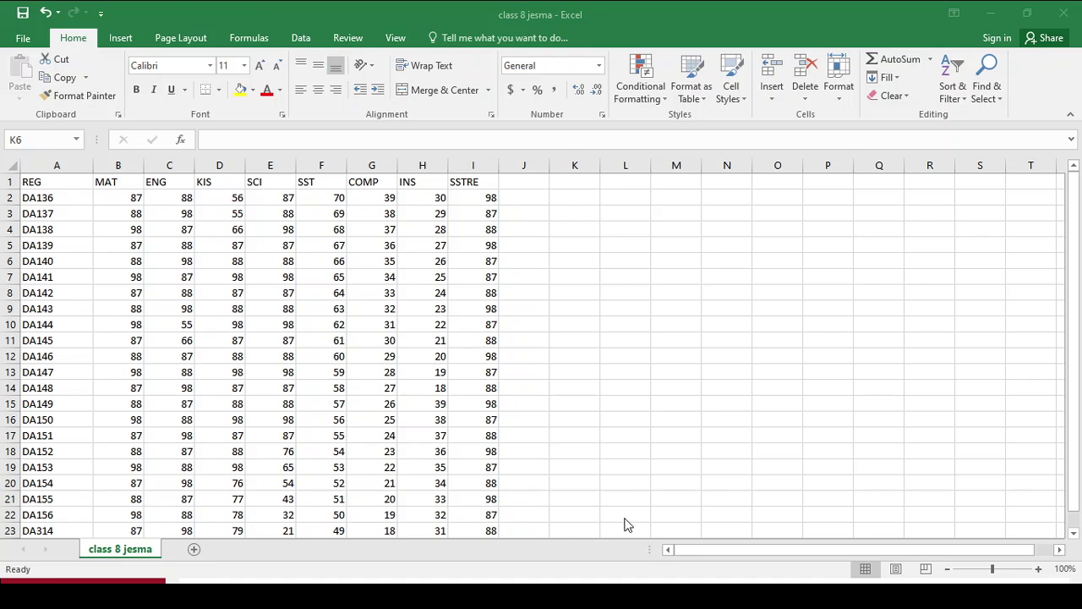
# - Switch to the class 8 jesma sheet in Excel and examine its columns in order, from REG through the subject columns MAT to SSTRE
pyautogui.click(64, 156)
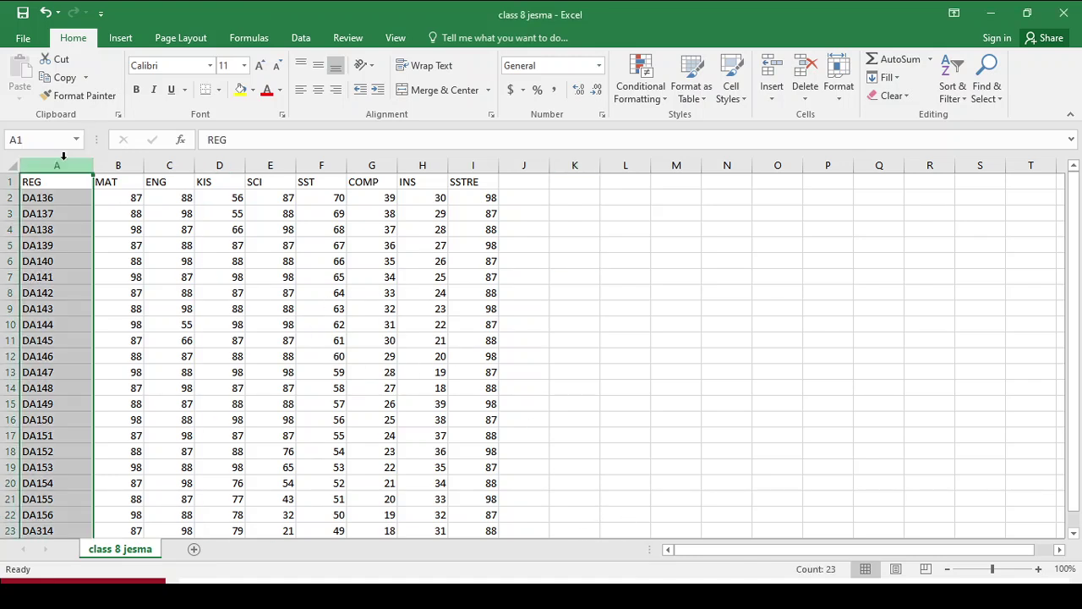
pyautogui.click(117, 166)
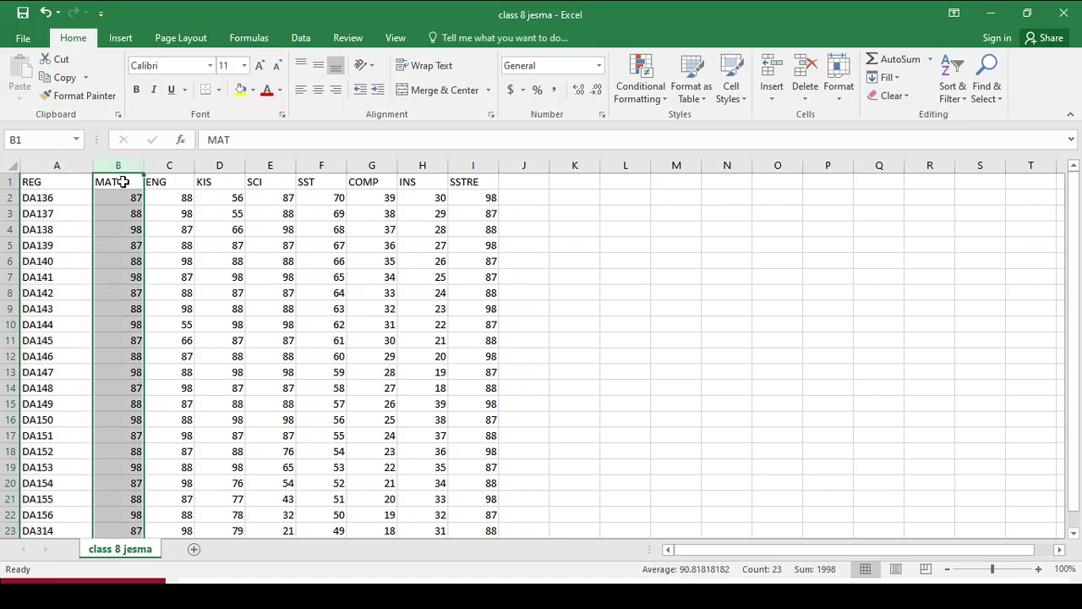
pyautogui.click(169, 166)
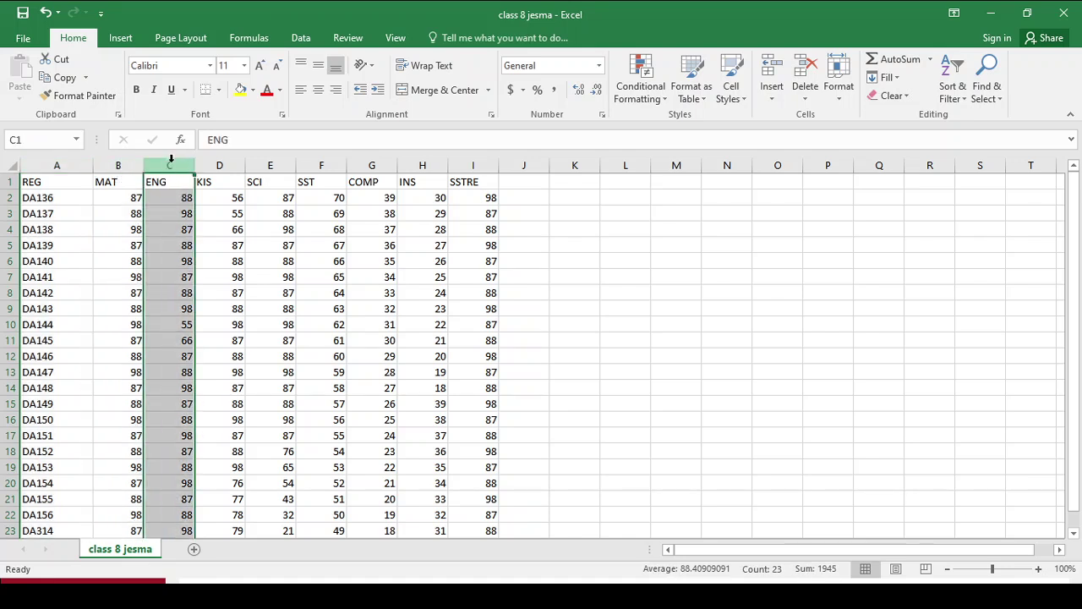
pyautogui.click(219, 165)
pyautogui.click(279, 166)
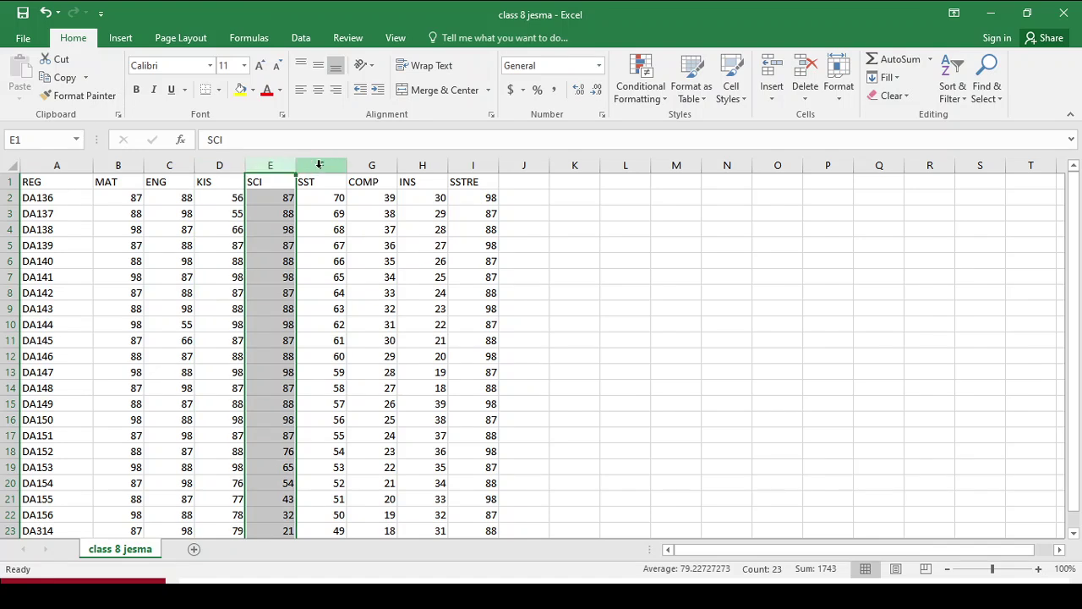
pyautogui.click(322, 166)
pyautogui.click(368, 165)
pyautogui.click(423, 166)
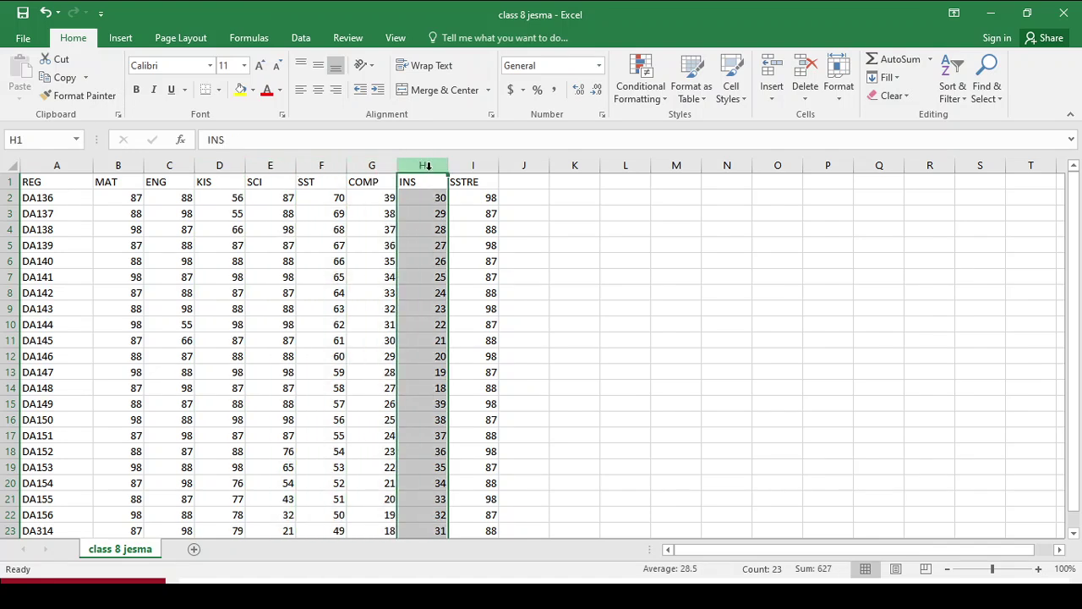
pyautogui.click(482, 165)
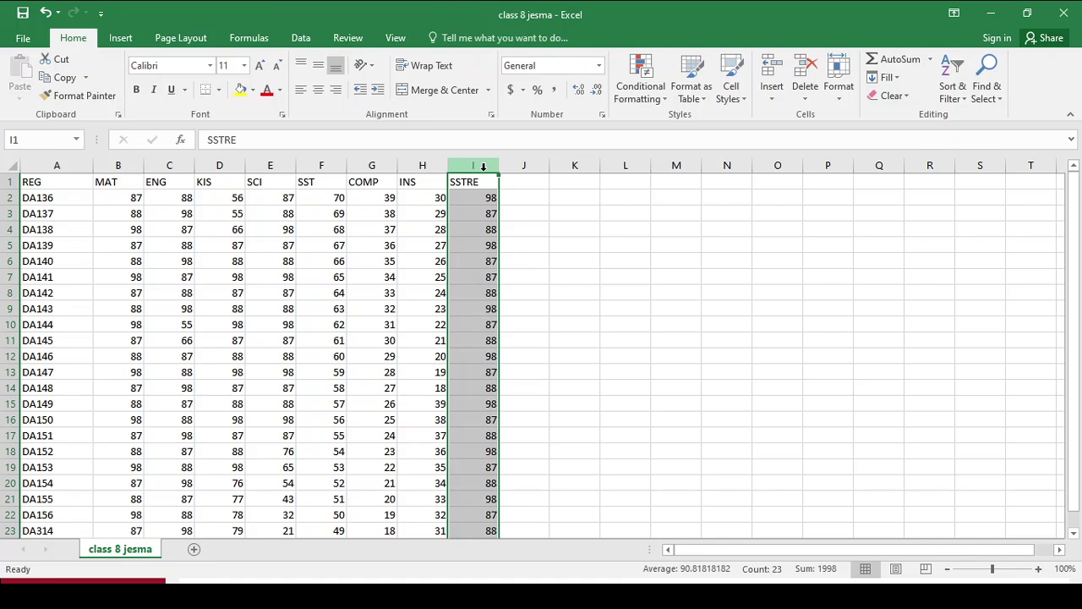
pyautogui.click(117, 167)
pyautogui.moveTo(118, 165); pyautogui.dragTo(482, 172)
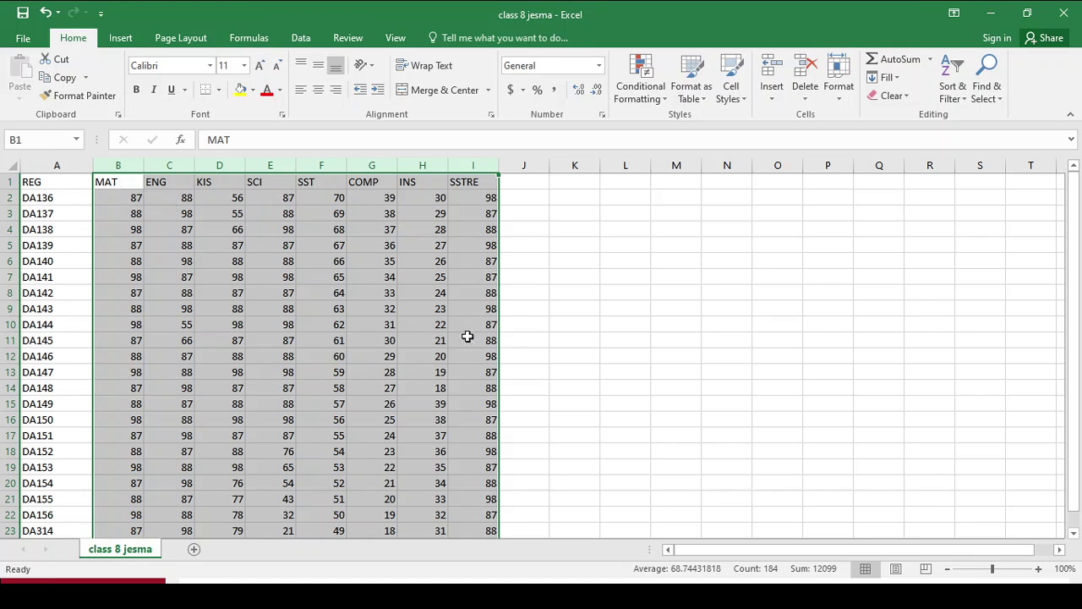
# - Go through subject columns B to I of the sheet one by one again to review the subject order
pyautogui.click(108, 165)
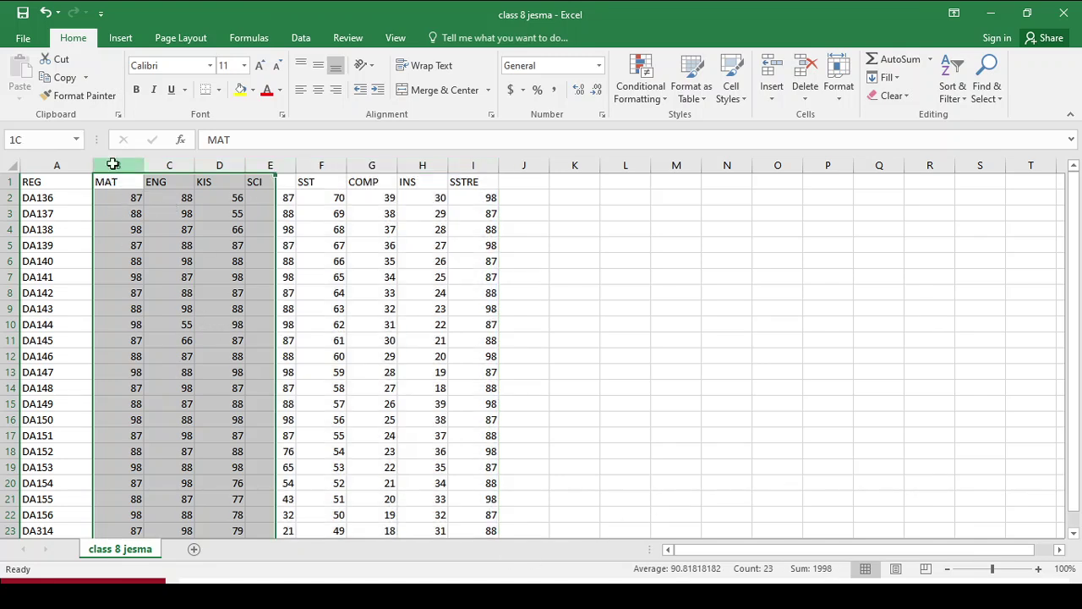
pyautogui.click(177, 167)
pyautogui.click(223, 165)
pyautogui.click(278, 165)
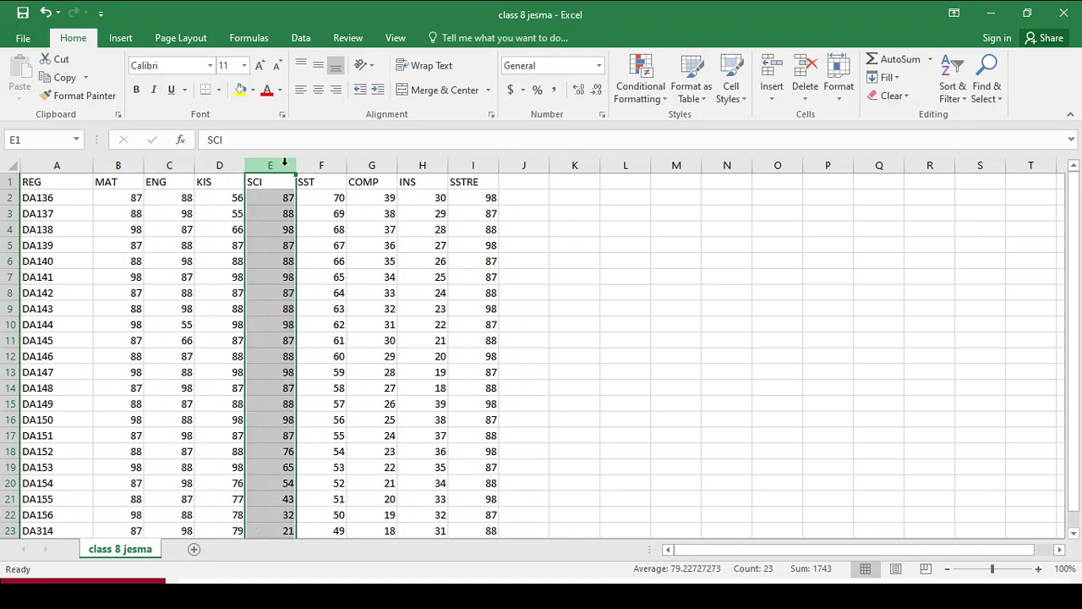
pyautogui.click(334, 166)
pyautogui.click(373, 166)
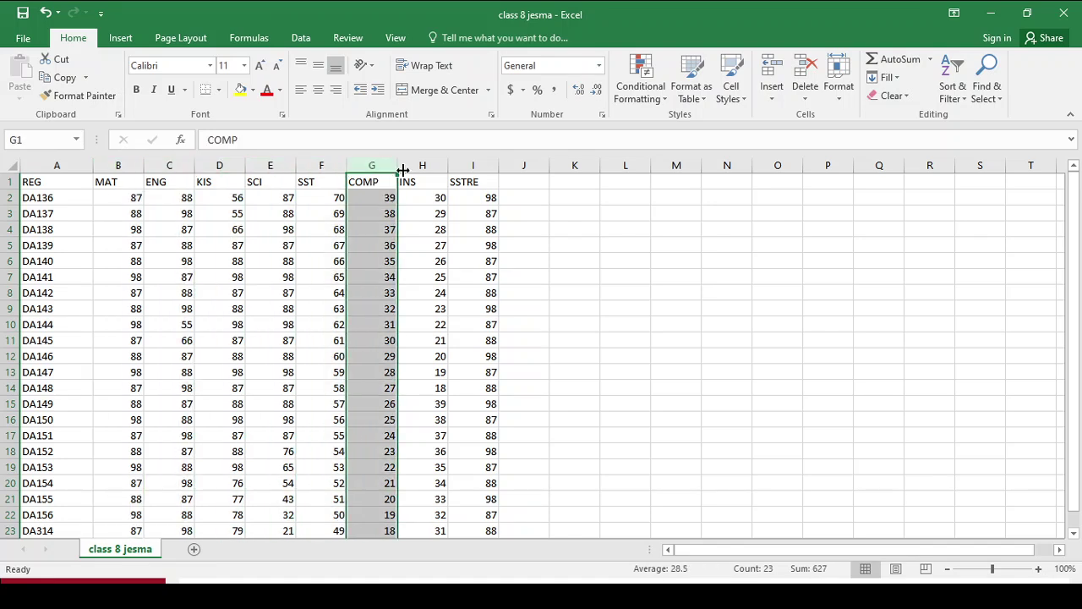
pyautogui.click(422, 165)
pyautogui.click(466, 169)
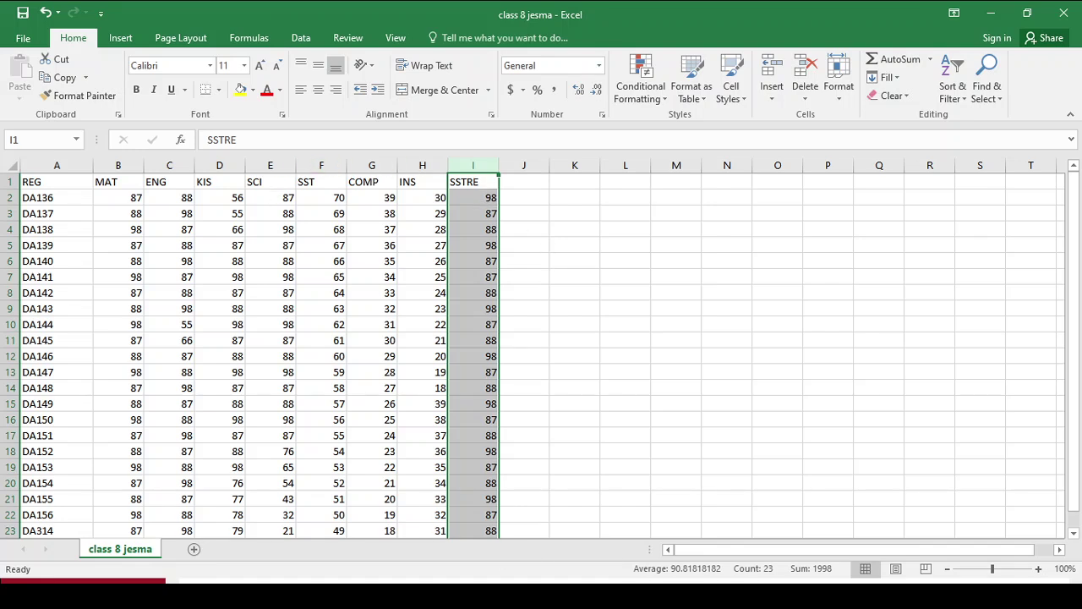
# - Switch back to the upload form in the browser and assign Mathematics to COLUMN 2, English to COLUMN 3 and Kiswahili to COLUMN 4
pyautogui.hotkey('alt', 'Tab')
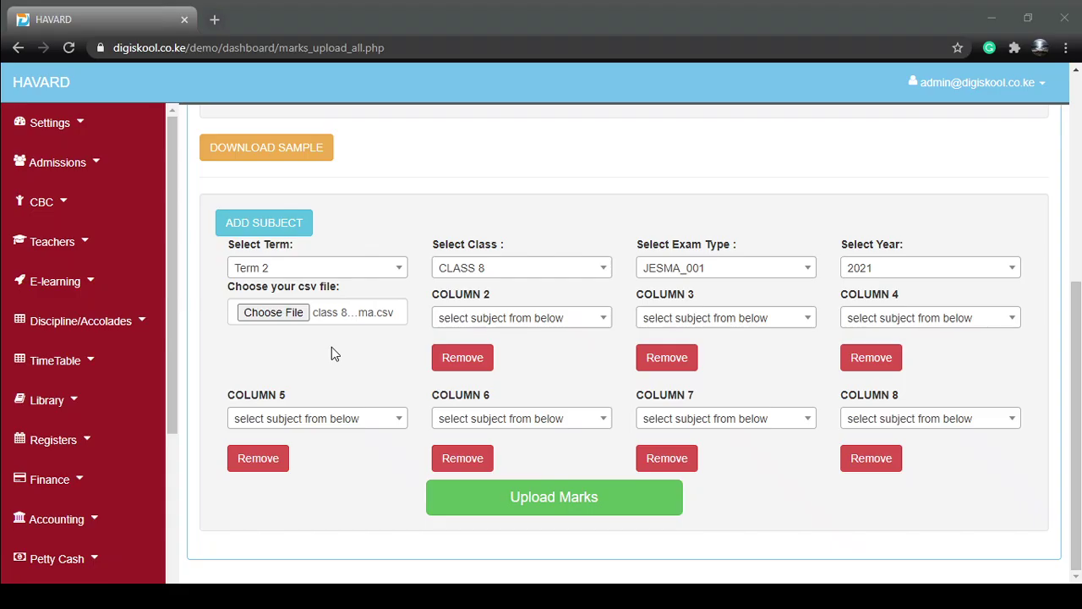
pyautogui.click(479, 326)
pyautogui.click(495, 397)
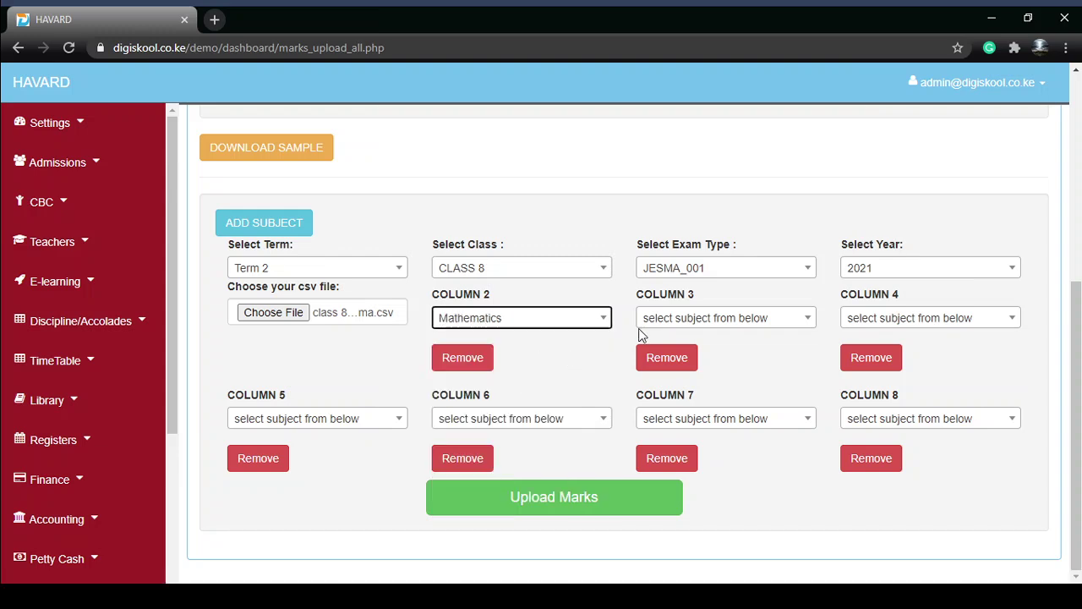
pyautogui.click(684, 319)
pyautogui.click(695, 423)
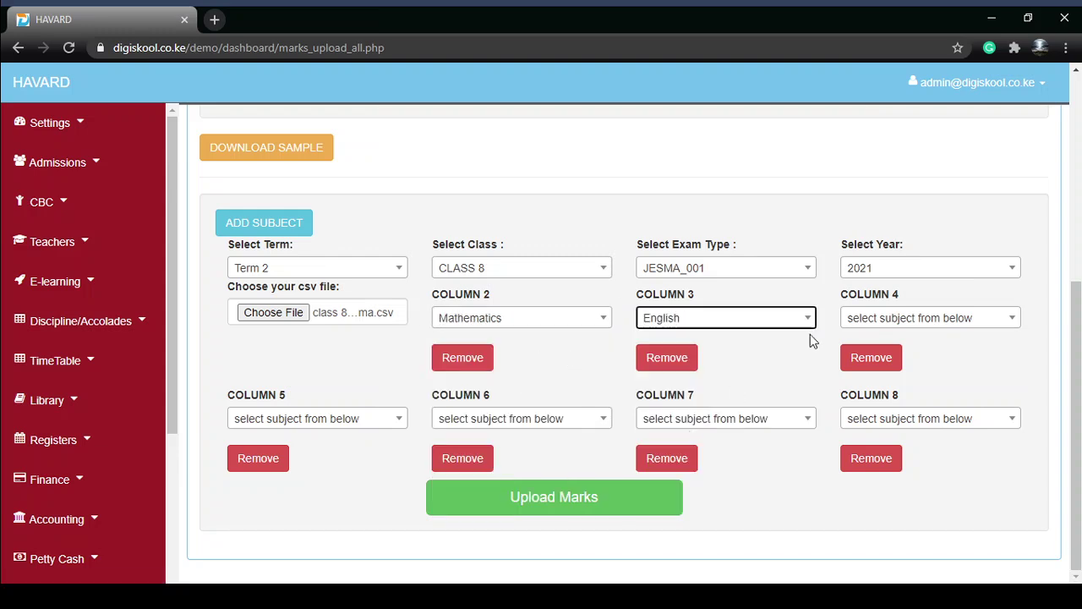
pyautogui.click(851, 326)
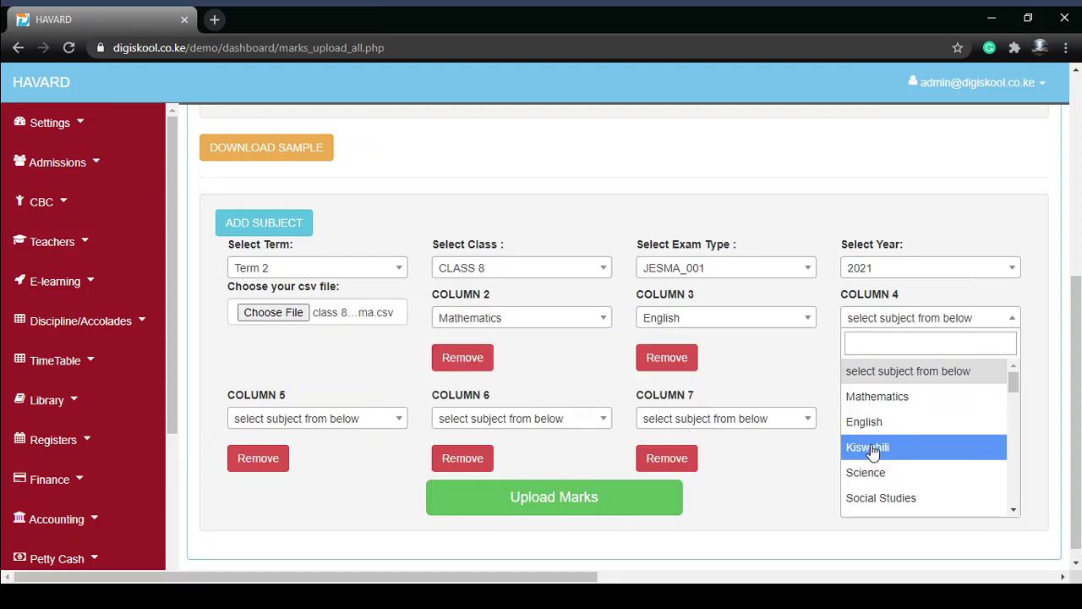
pyautogui.click(871, 445)
pyautogui.click(558, 585)
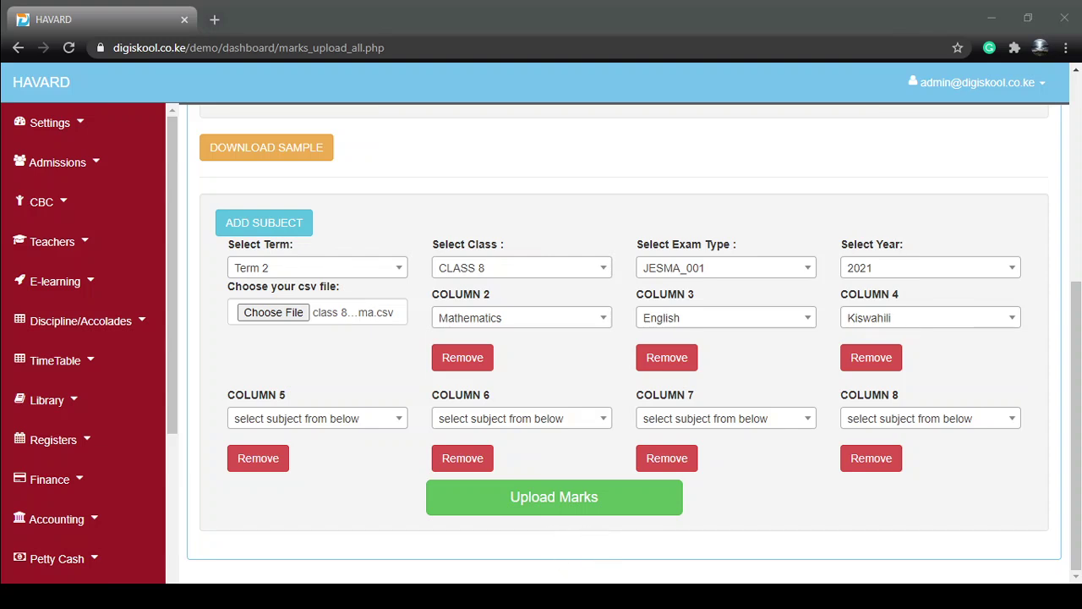
pyautogui.click(590, 575)
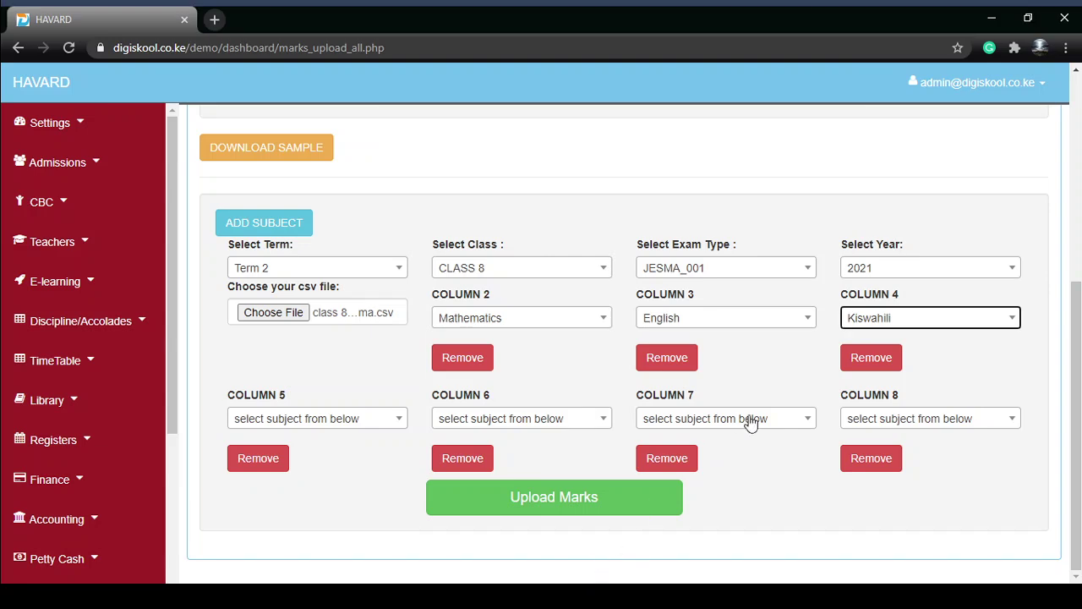
# - Assign Science to COLUMN 5 and Social Studies to COLUMN 6 in the upload form
pyautogui.click(331, 418)
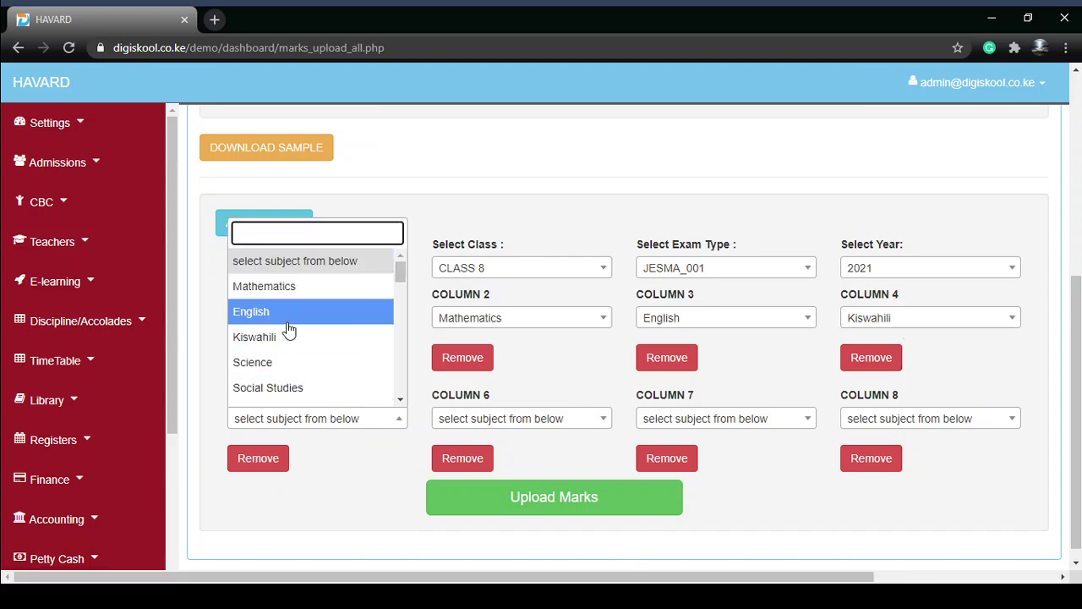
pyautogui.click(289, 361)
pyautogui.click(472, 422)
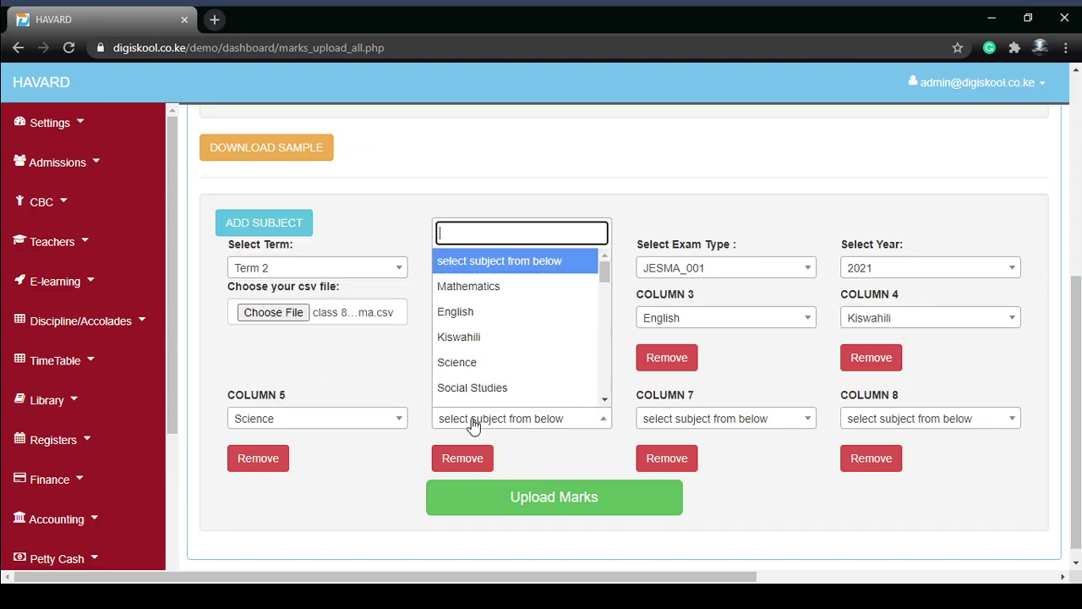
pyautogui.scroll(-1, 488, 368)
pyautogui.click(490, 307)
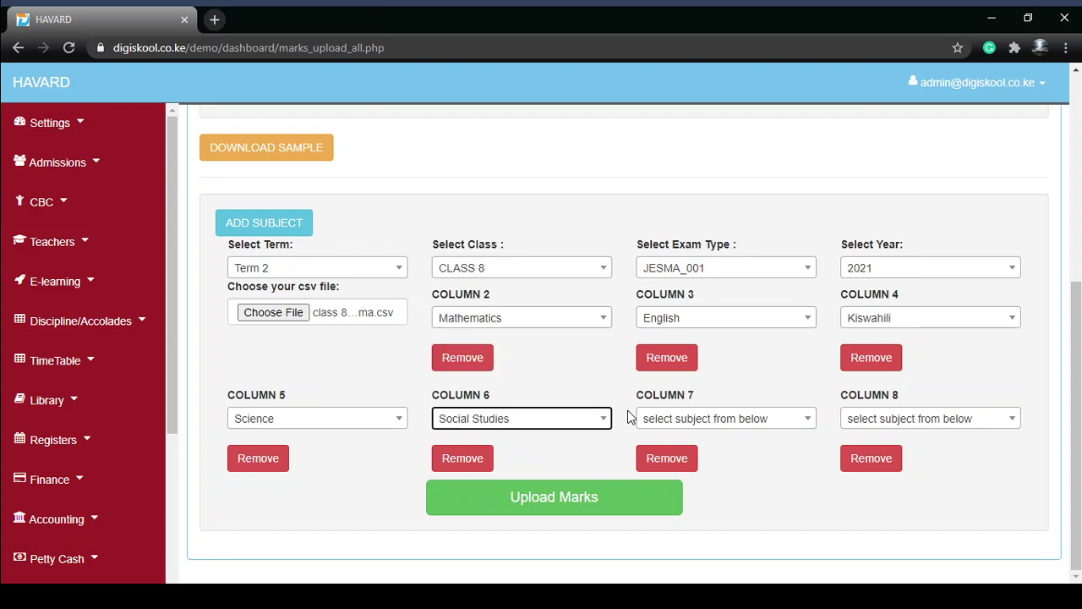
# - Assign Composition to COLUMN 7 and Insha to COLUMN 8 in the upload form
pyautogui.click(668, 420)
pyautogui.scroll(-3, 660, 381)
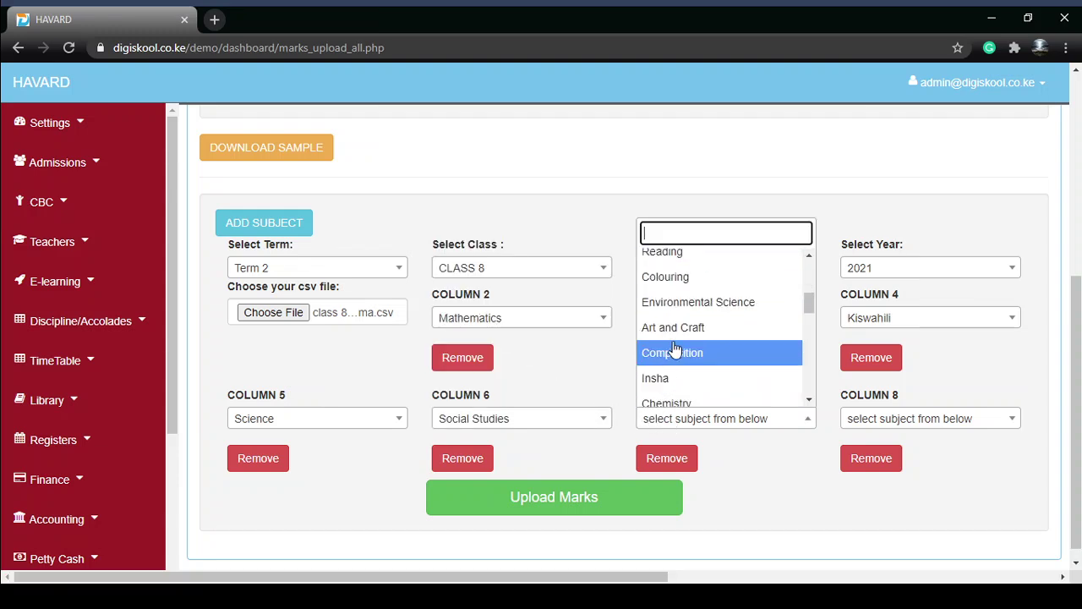
pyautogui.click(679, 353)
pyautogui.click(889, 420)
pyautogui.scroll(-3, 854, 365)
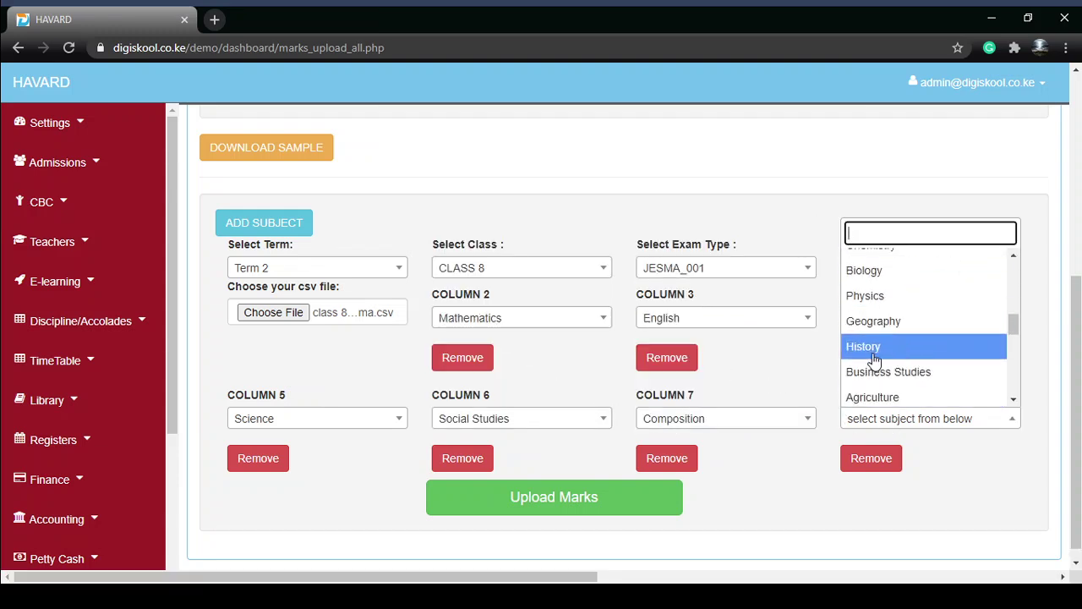
pyautogui.scroll(4, 871, 322)
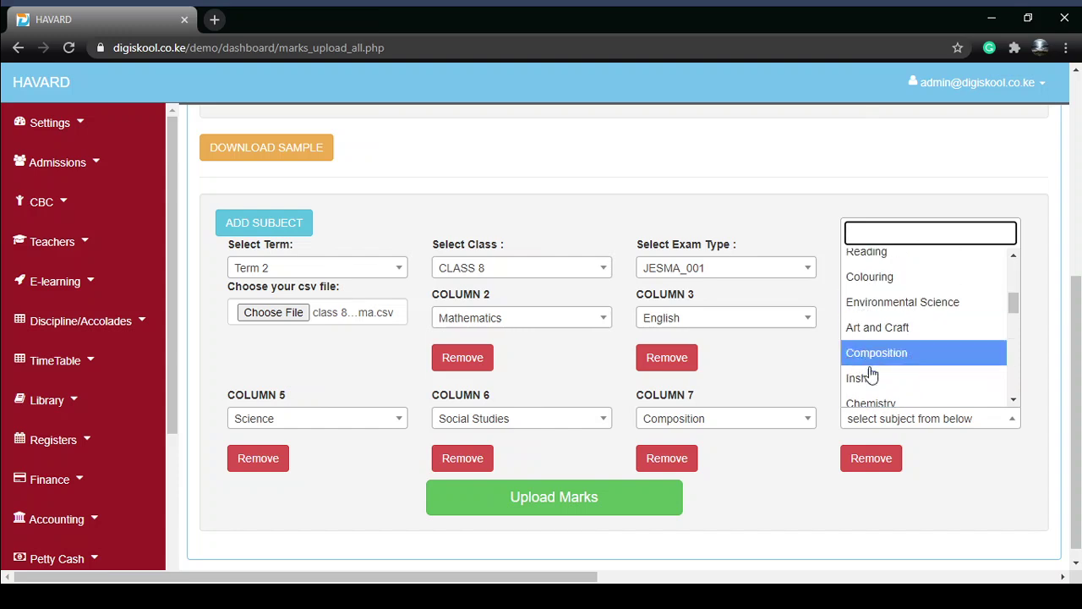
pyautogui.click(870, 380)
# - Add a subject selector for COLUMN 9 and set it to Social Studies and Christian Religious Education
pyautogui.click(254, 227)
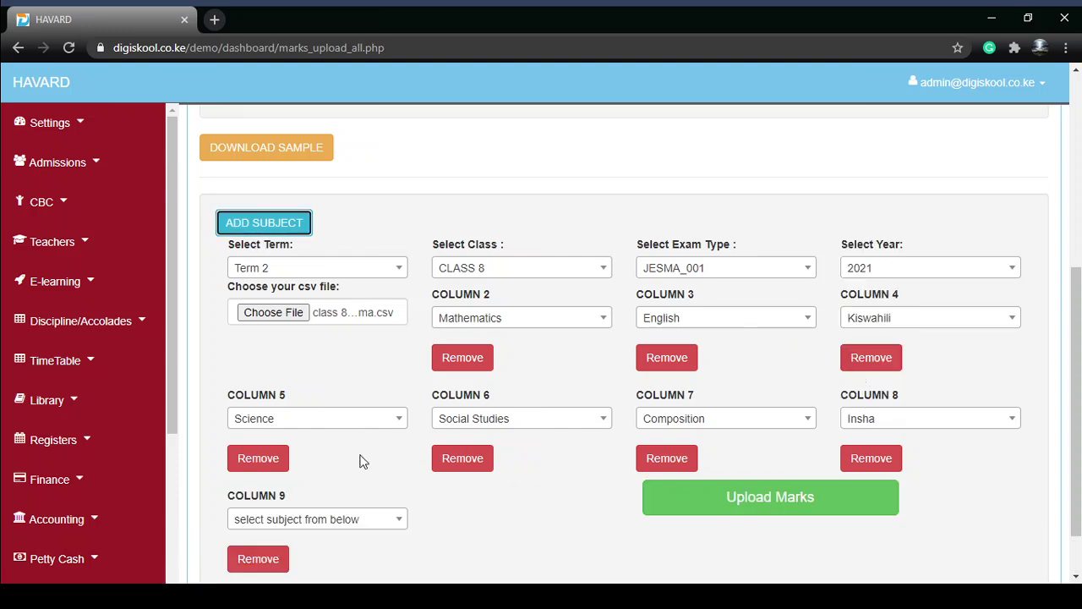
pyautogui.click(321, 524)
pyautogui.scroll(-5, 340, 460)
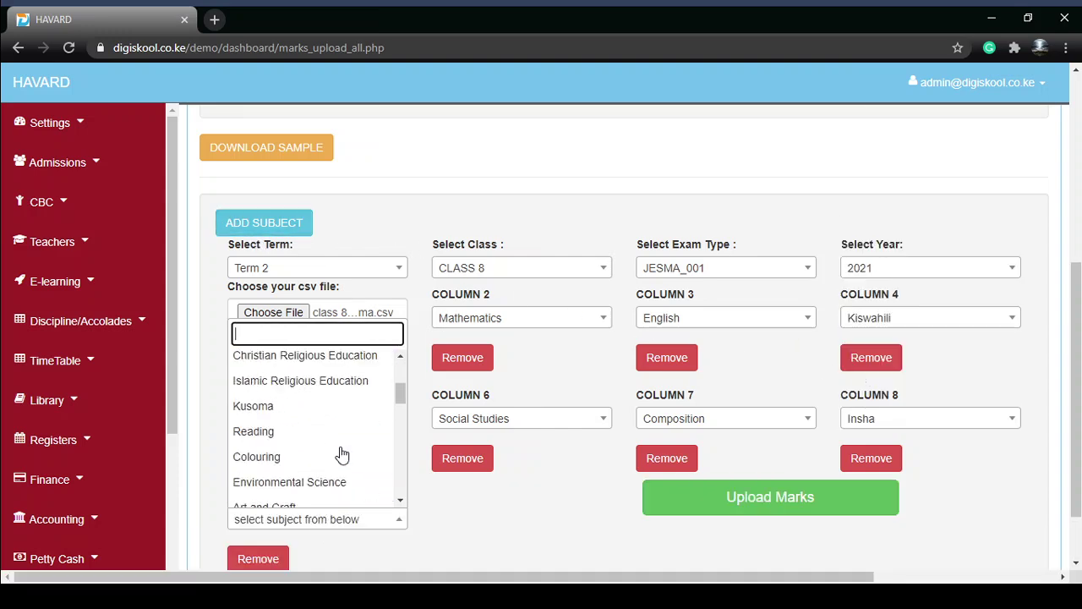
pyautogui.scroll(-2, 341, 455)
pyautogui.scroll(2, 342, 455)
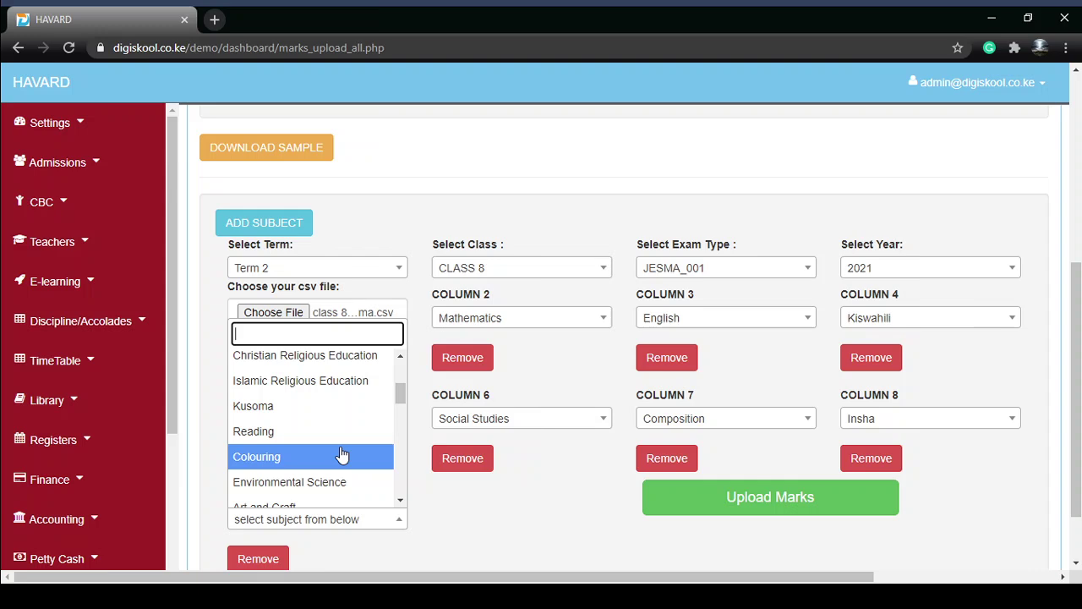
pyautogui.scroll(-4, 341, 455)
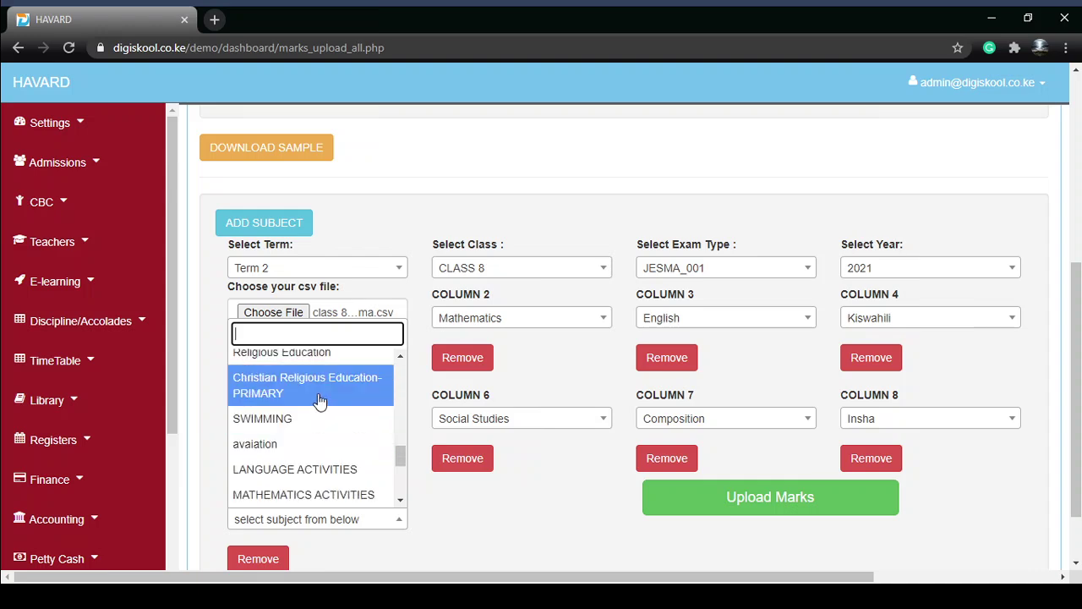
pyautogui.scroll(-3, 319, 401)
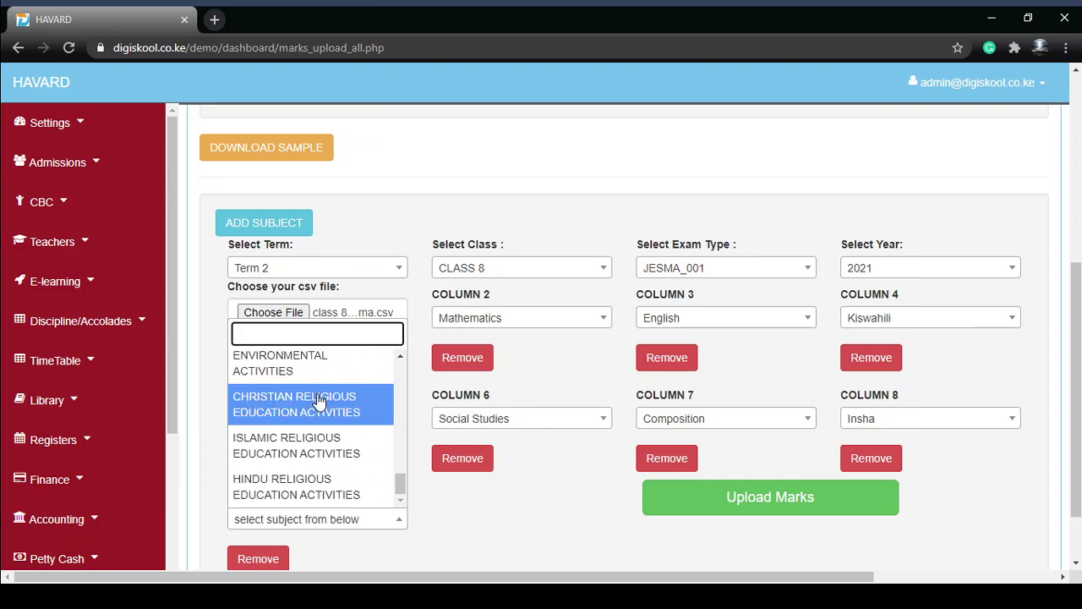
pyautogui.scroll(3, 320, 401)
pyautogui.scroll(1, 317, 409)
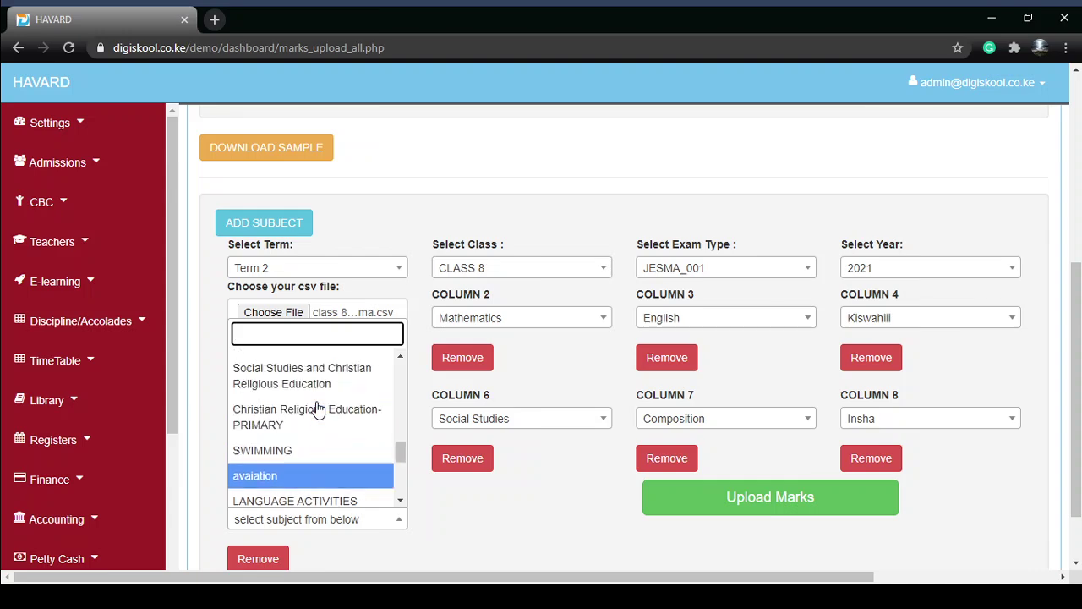
pyautogui.click(311, 382)
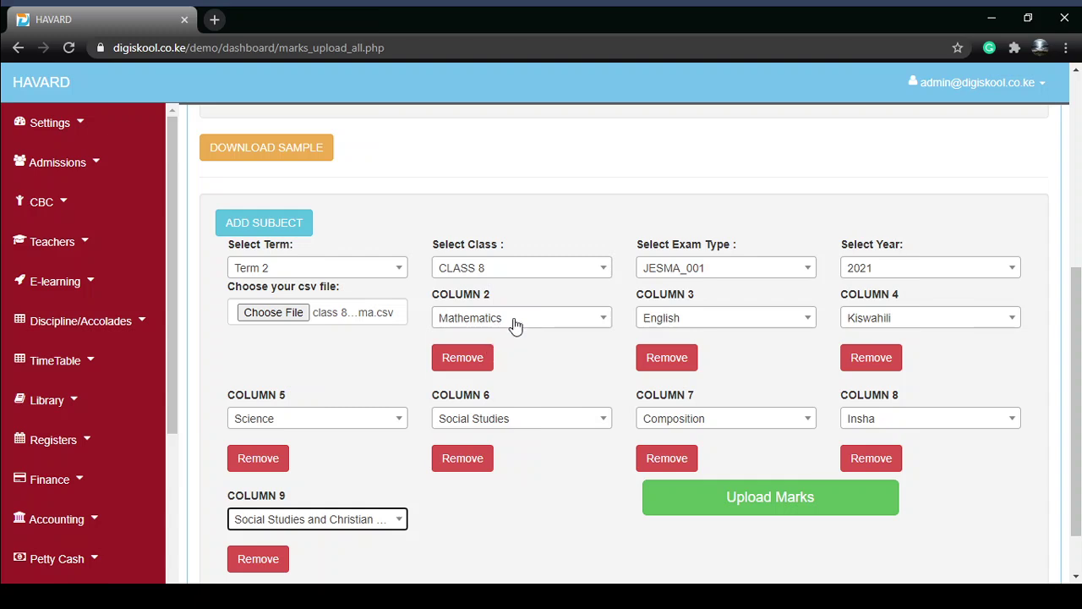
# - Recheck the subject assigned to COLUMN 2 and look over its list of available subjects
pyautogui.moveTo(433, 294); pyautogui.dragTo(493, 296)
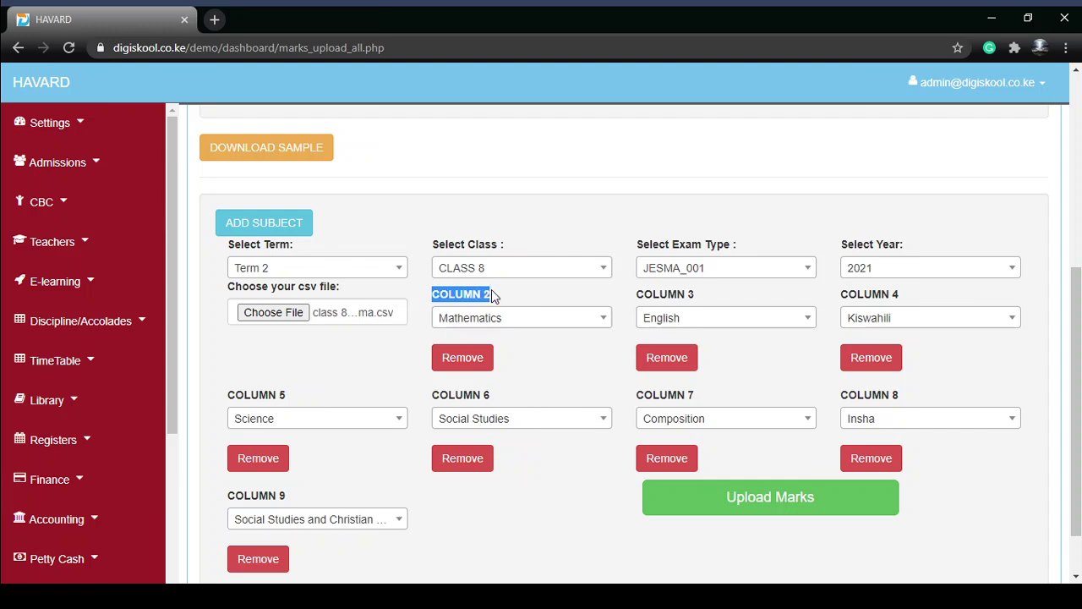
pyautogui.click(514, 319)
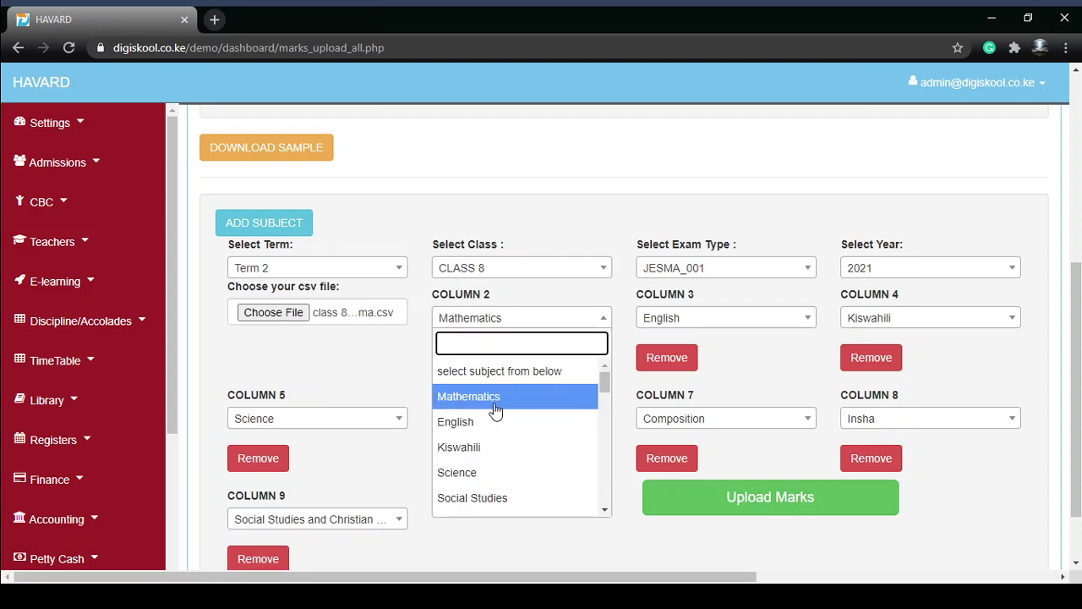
pyautogui.click(686, 293)
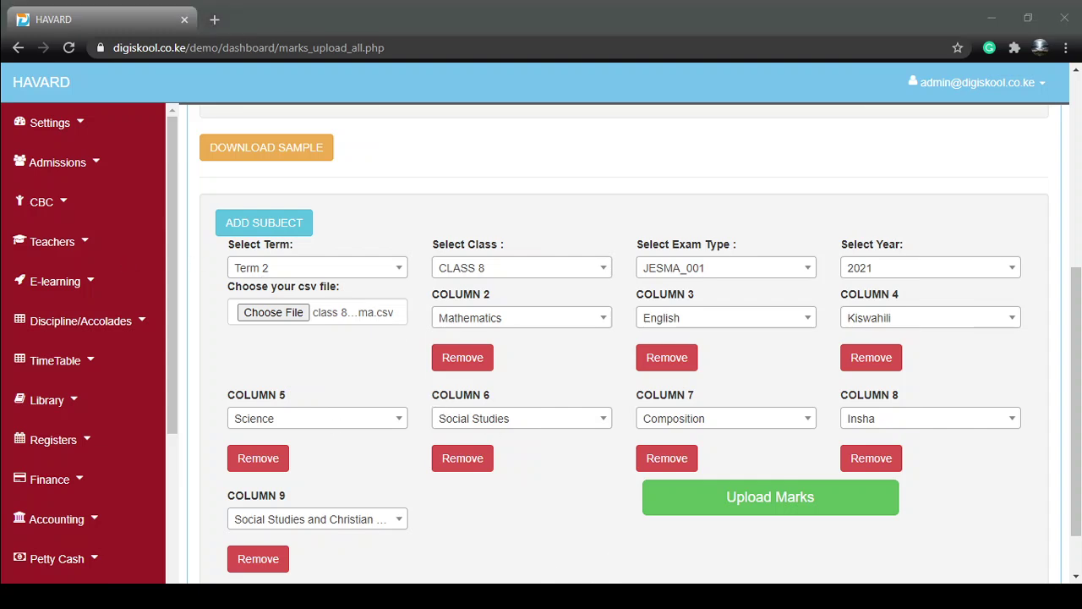
# - Upload the Class 8 JESMA_001 marks for Term 2, 2021 with the mapped columns and look through the upload results
pyautogui.click(548, 522)
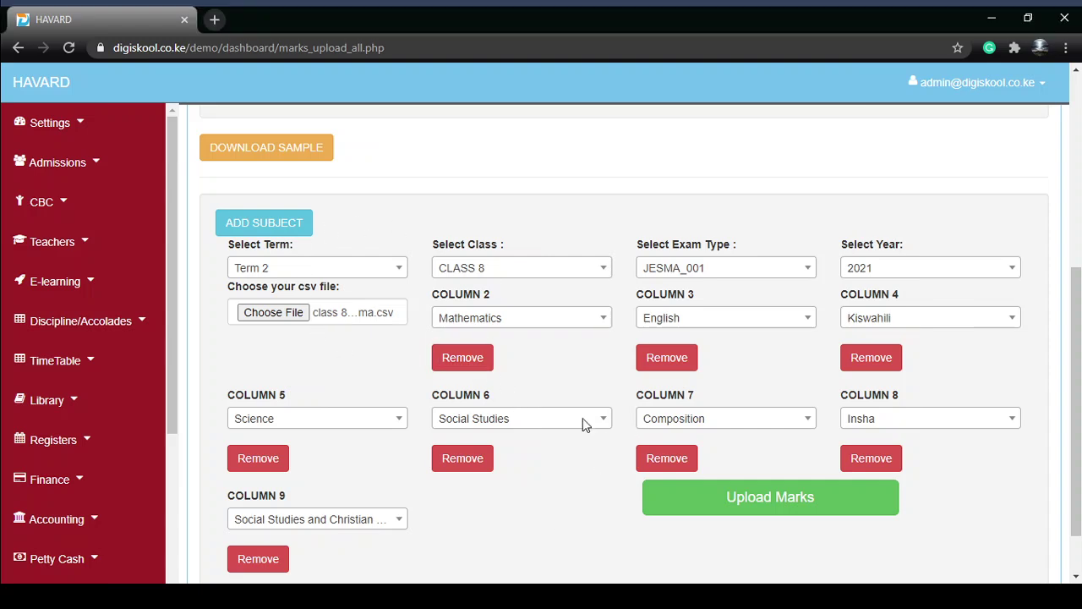
pyautogui.scroll(-1, 599, 399)
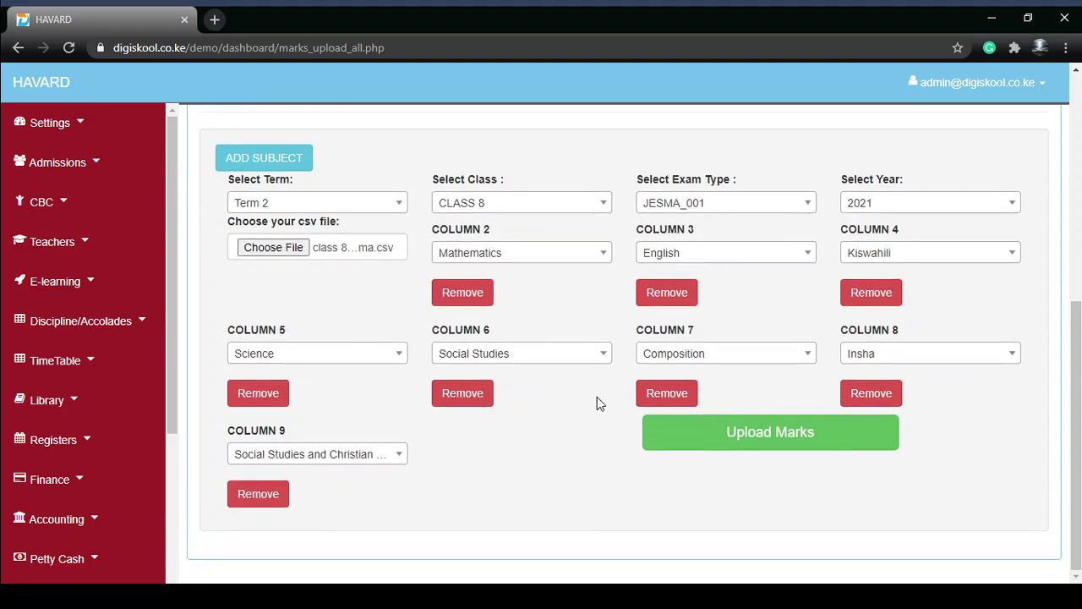
pyautogui.click(744, 430)
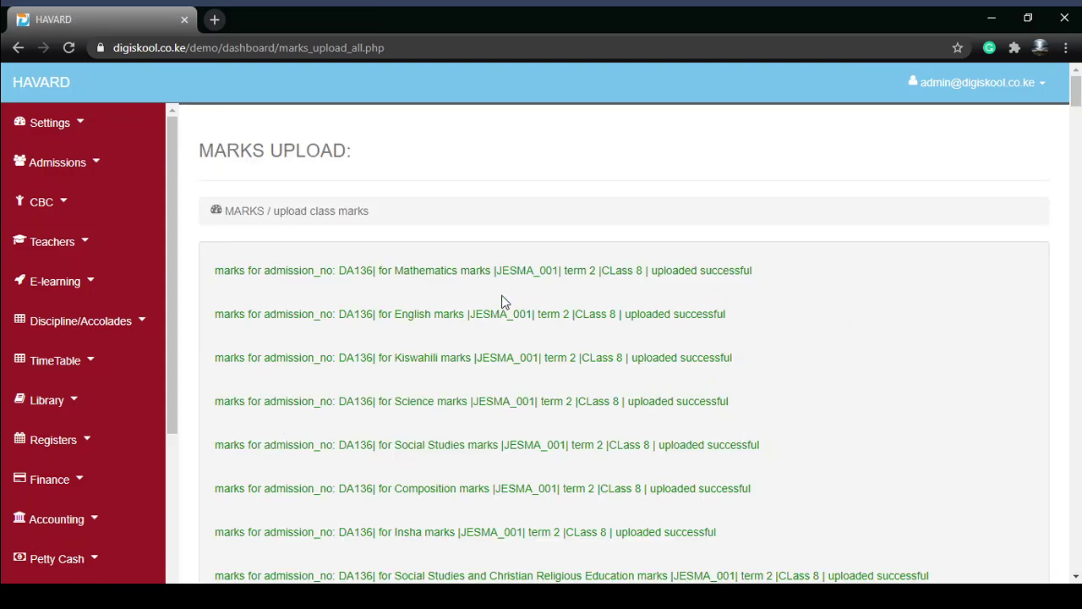
pyautogui.scroll(-14, 401, 292)
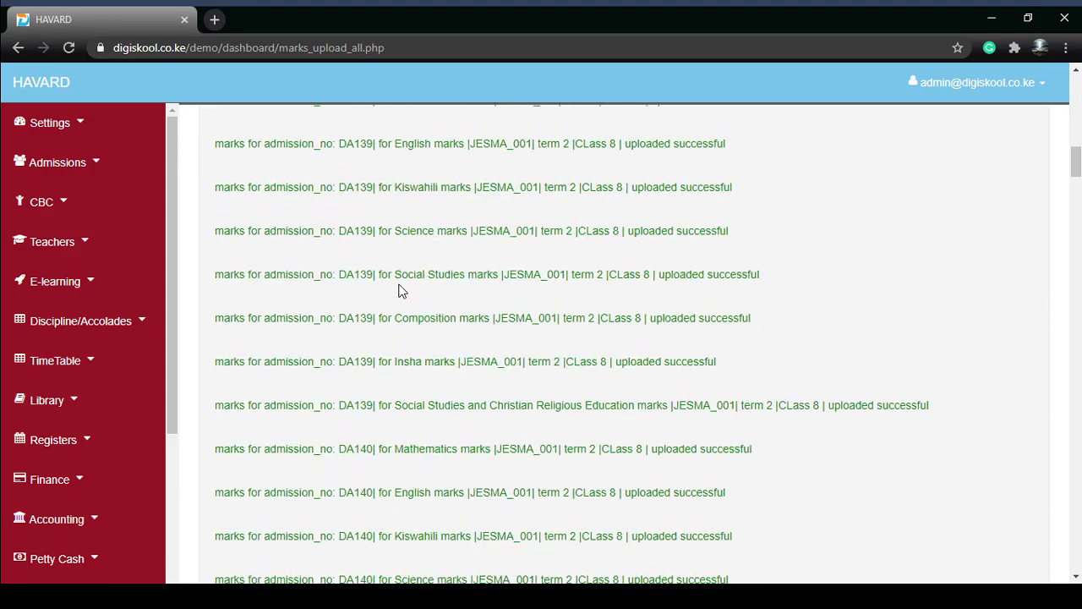
pyautogui.scroll(-20, 401, 292)
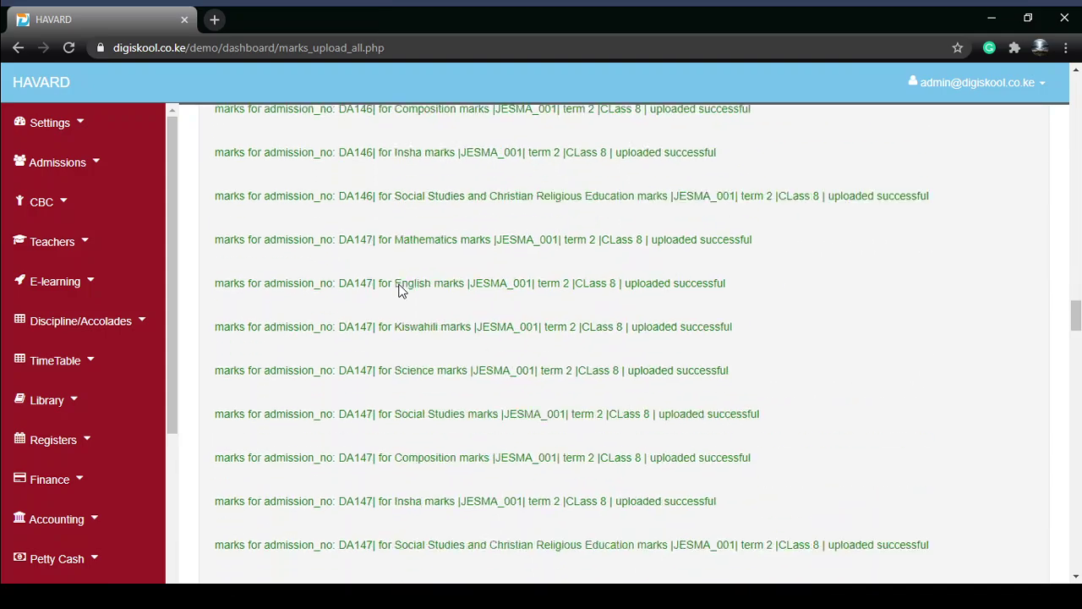
pyautogui.scroll(-20, 402, 292)
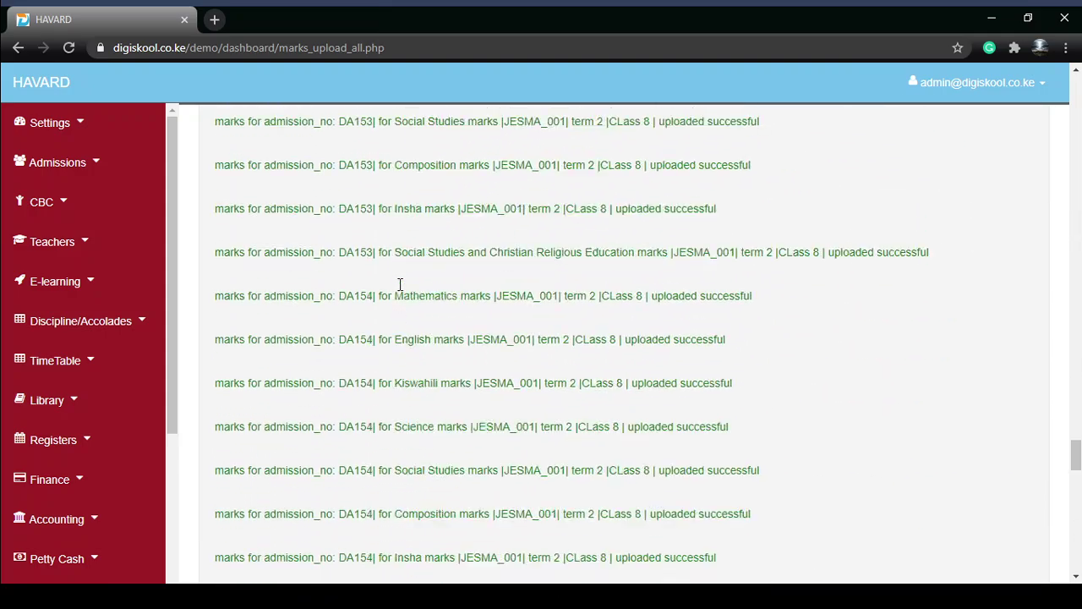
pyautogui.scroll(-18, 400, 285)
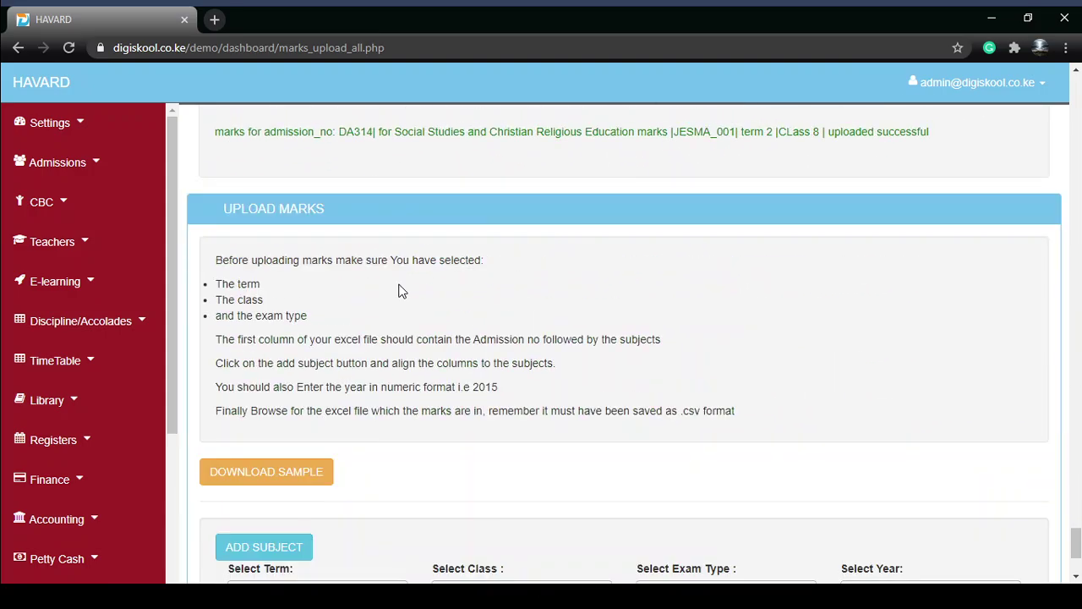
pyautogui.scroll(6, 402, 292)
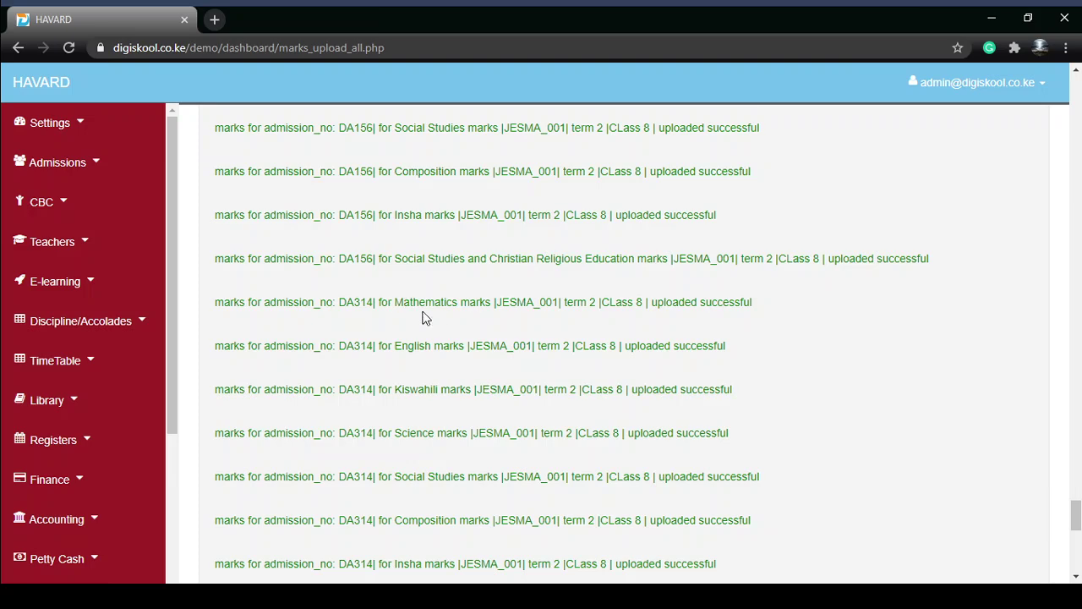
# - Go to the Edit Marks page and set the class filter to Class 8
pyautogui.click(78, 241)
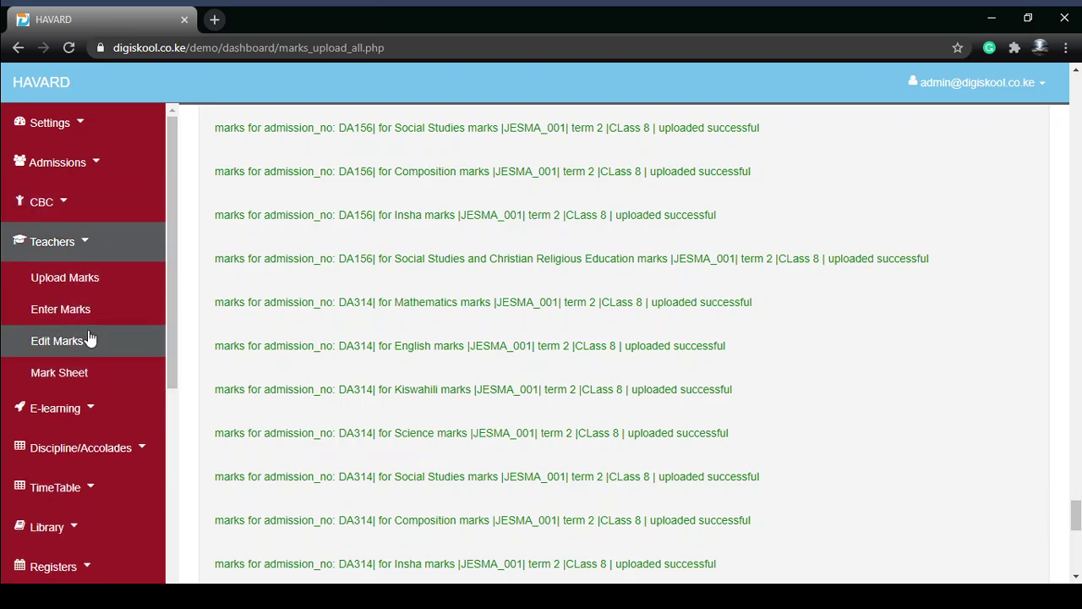
pyautogui.click(90, 339)
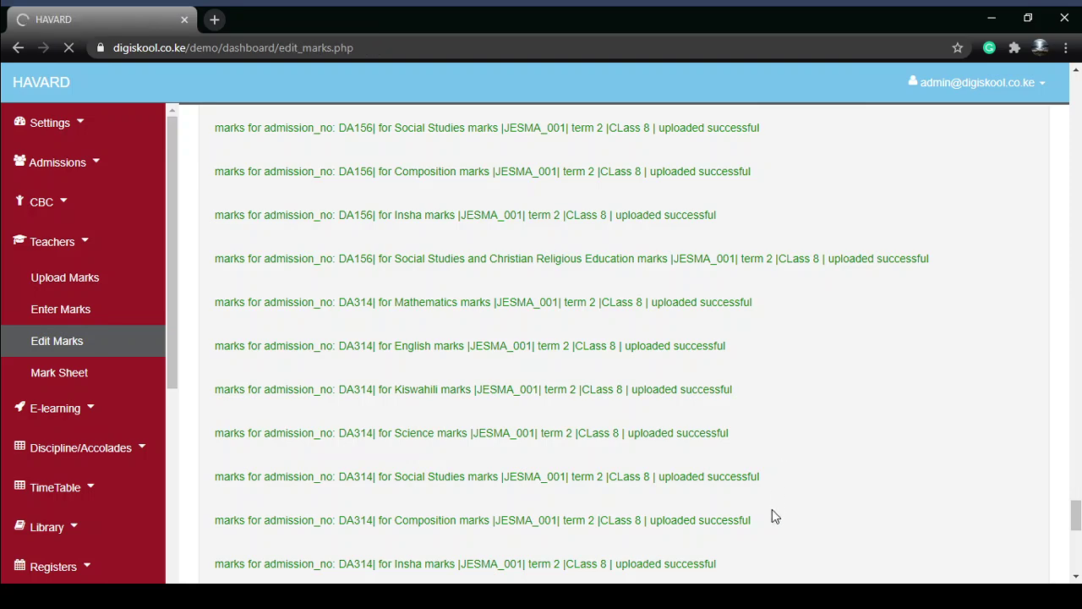
pyautogui.scroll(-2, 547, 381)
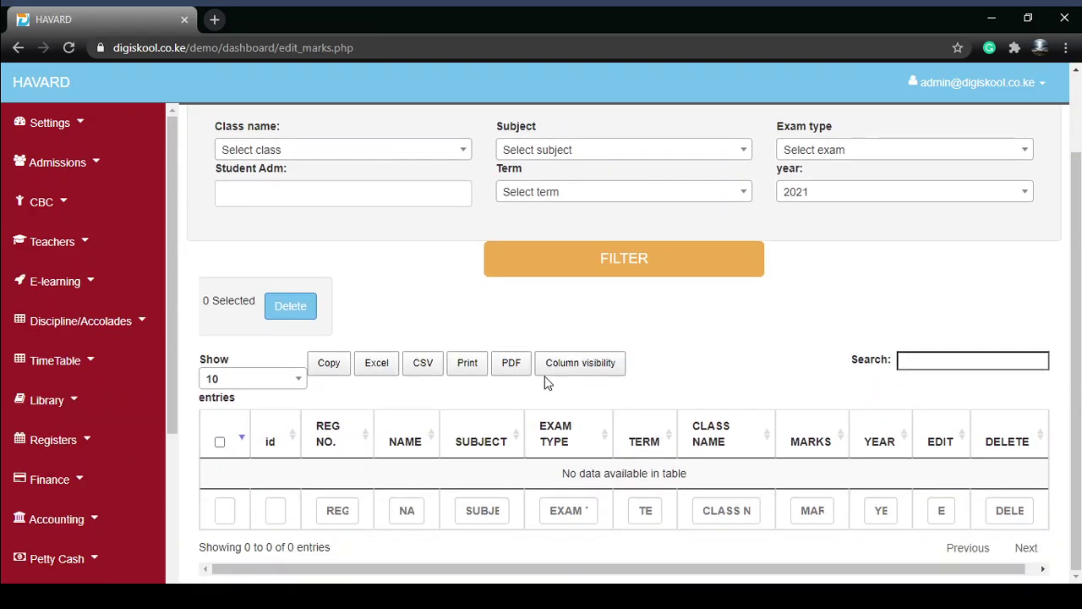
pyautogui.scroll(2, 397, 261)
pyautogui.click(330, 235)
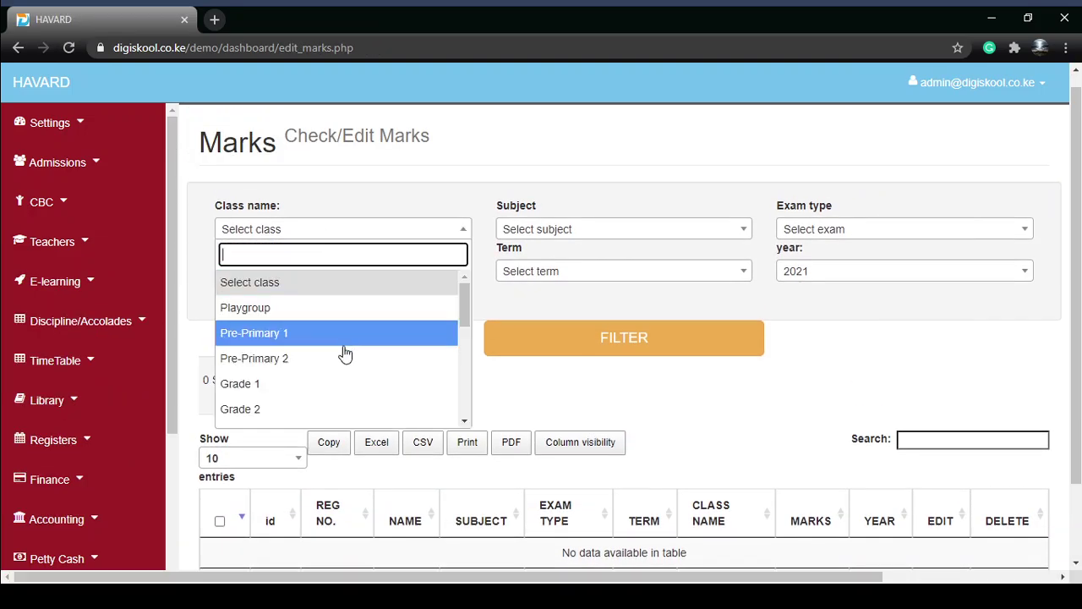
pyautogui.scroll(-5, 345, 355)
pyautogui.scroll(1, 285, 315)
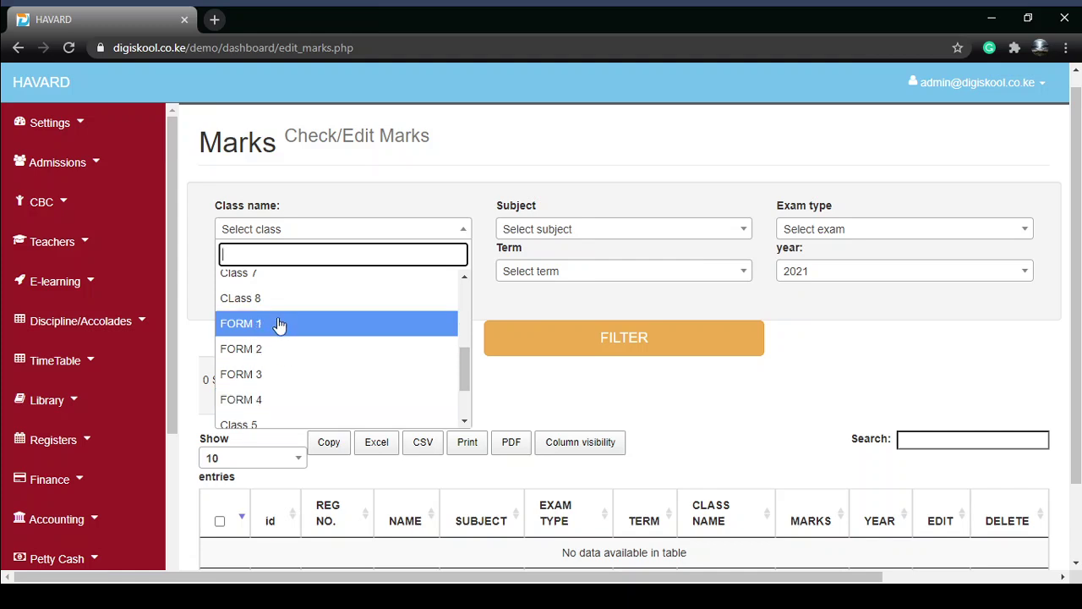
pyautogui.click(282, 299)
# - Filter the marks by Mathematics, Term 2 and the JESMA_001 exam type
pyautogui.click(575, 229)
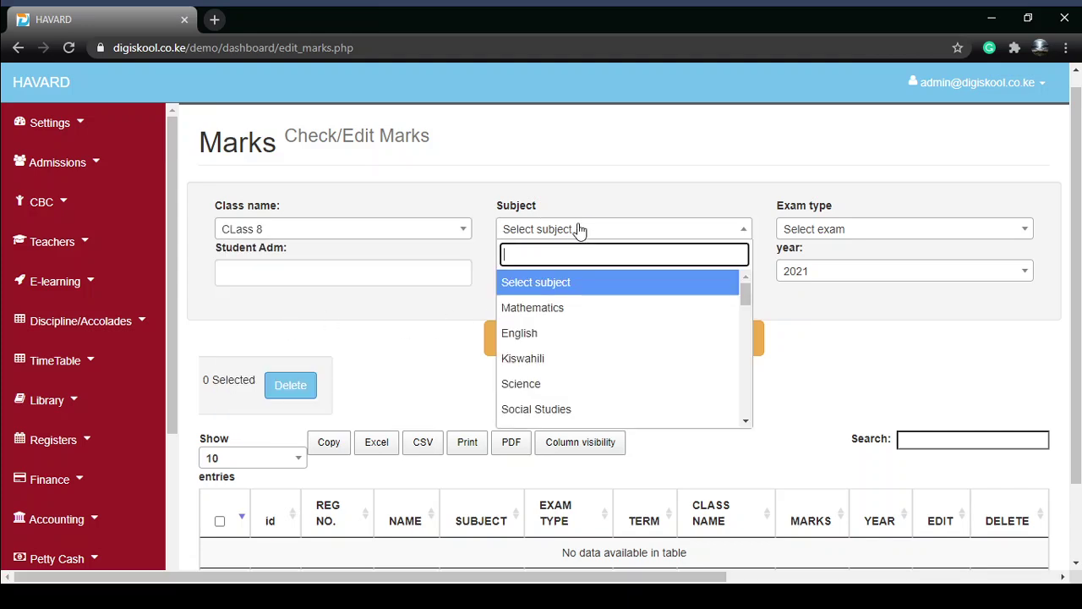
pyautogui.click(568, 319)
pyautogui.click(550, 270)
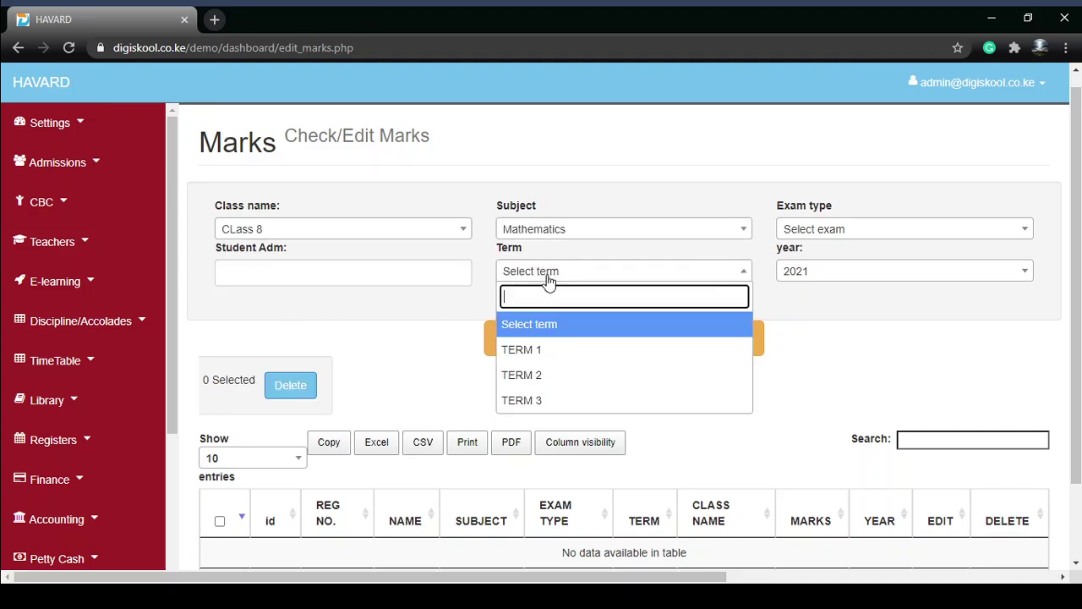
pyautogui.click(557, 375)
pyautogui.click(854, 230)
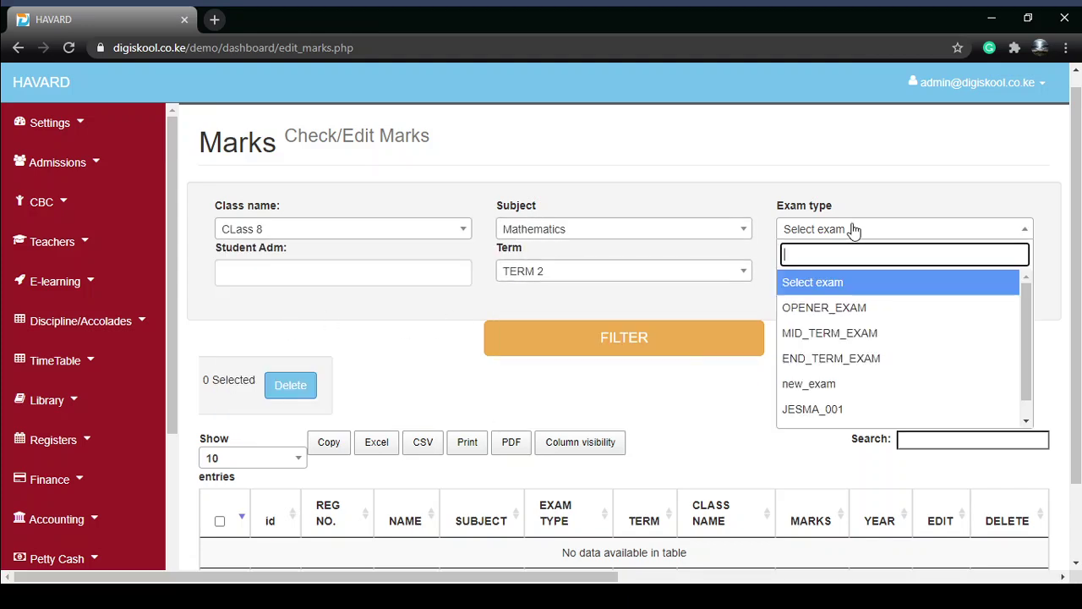
pyautogui.click(838, 409)
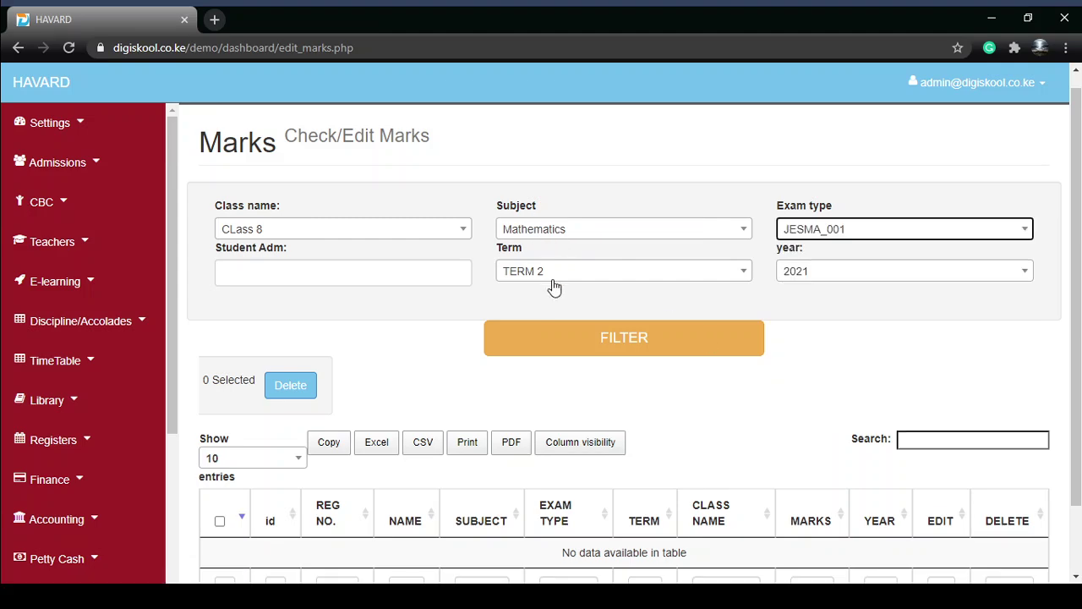
pyautogui.click(631, 342)
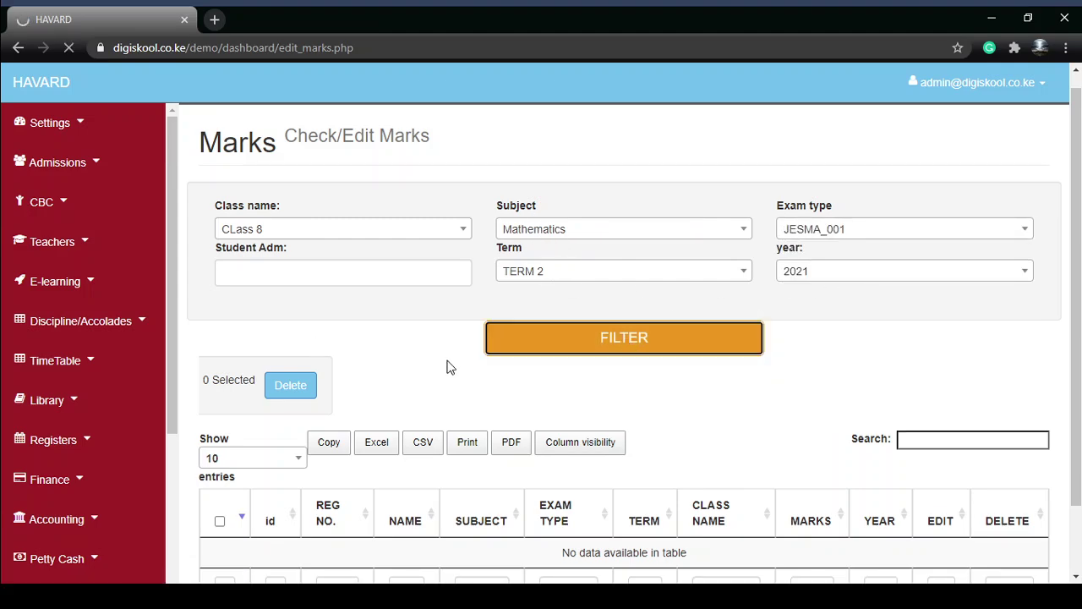
# - Change the first listed student's Mathematics mark to 90 and save the update
pyautogui.scroll(-3, 447, 367)
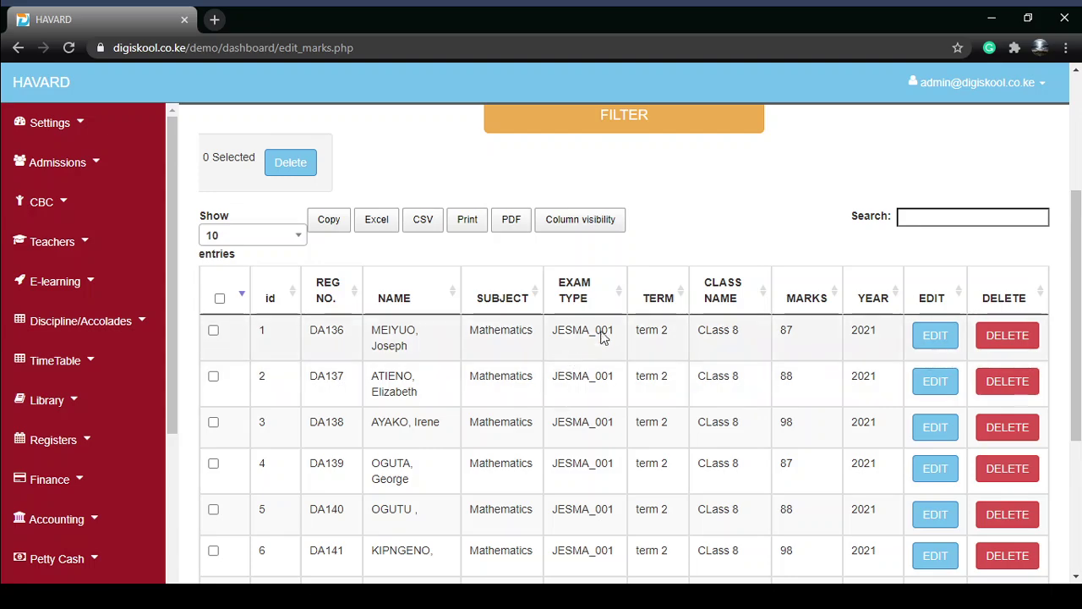
pyautogui.scroll(-4, 633, 384)
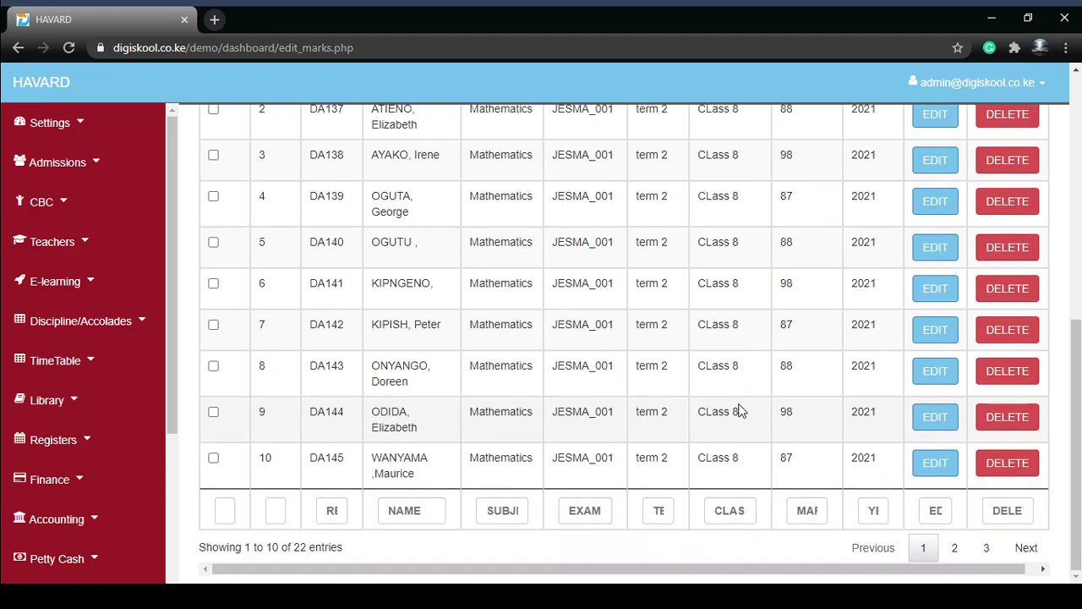
pyautogui.scroll(5, 910, 418)
pyautogui.scroll(-1, 925, 416)
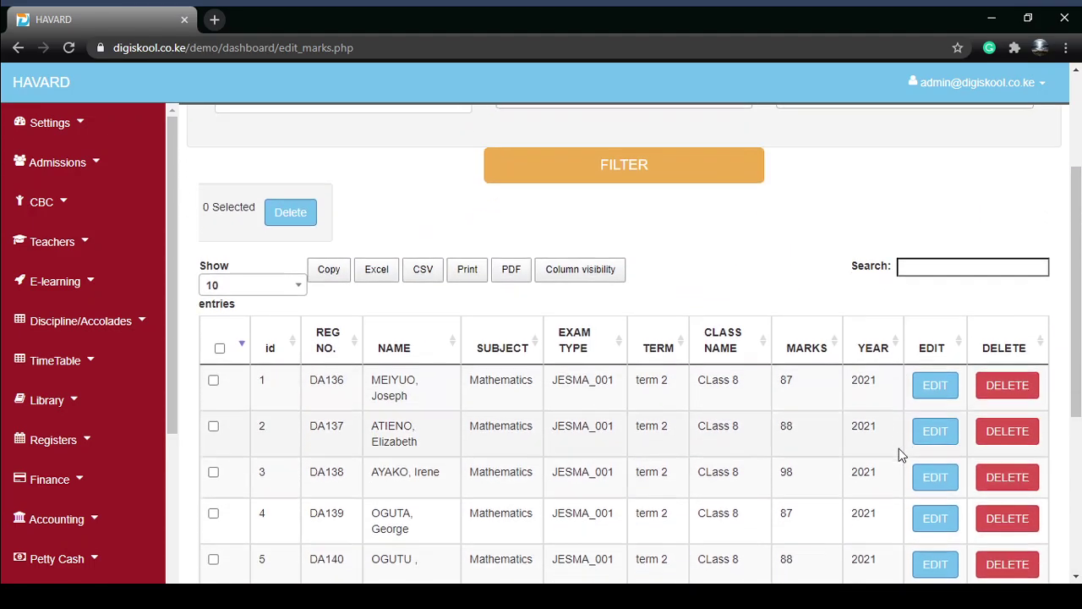
pyautogui.click(934, 391)
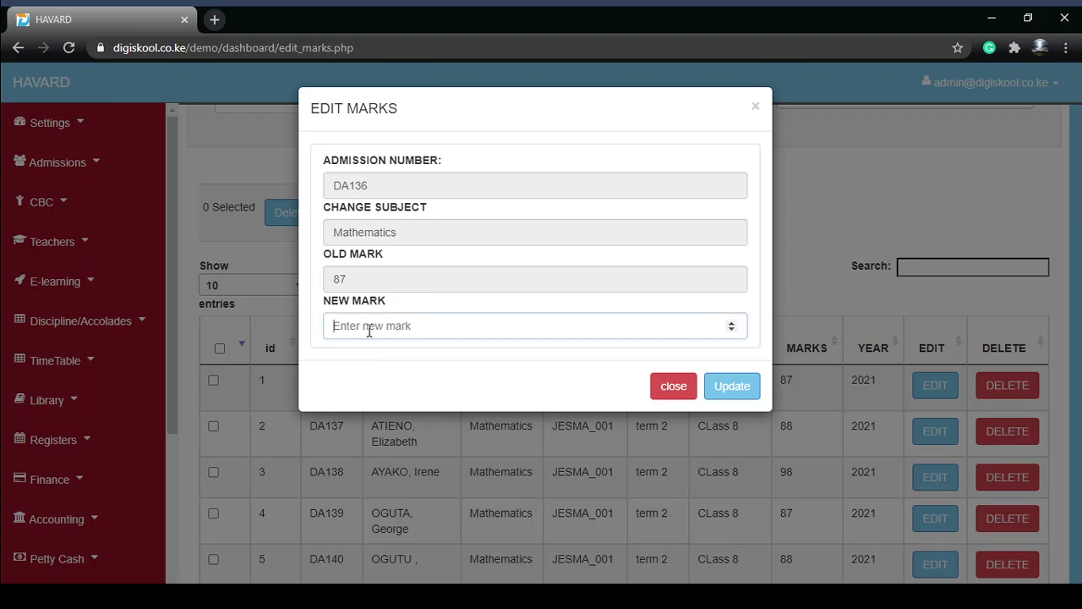
pyautogui.click(369, 330)
pyautogui.write('90')
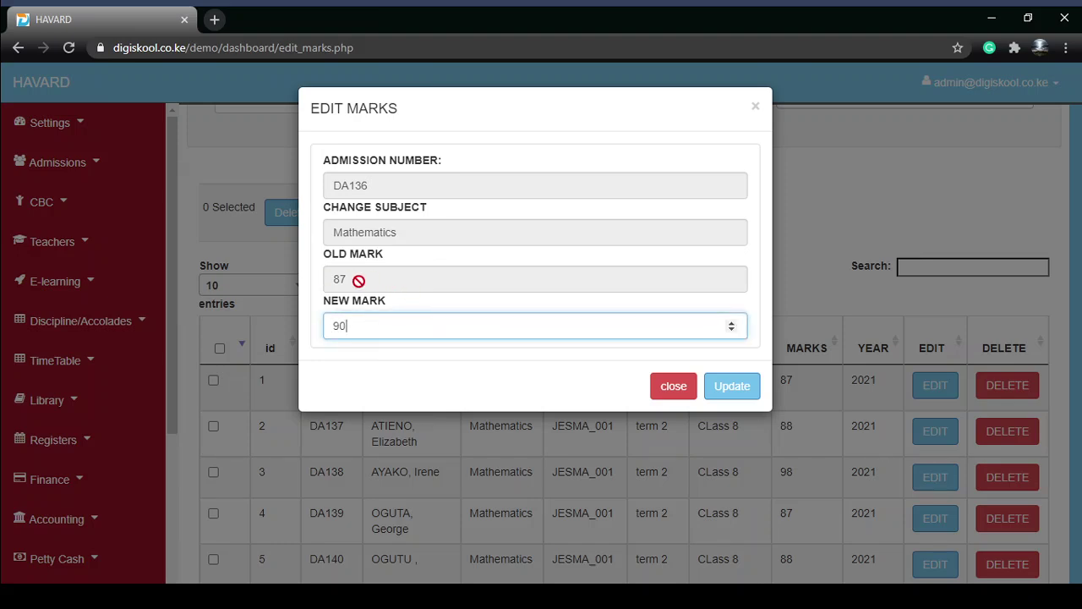
pyautogui.click(735, 387)
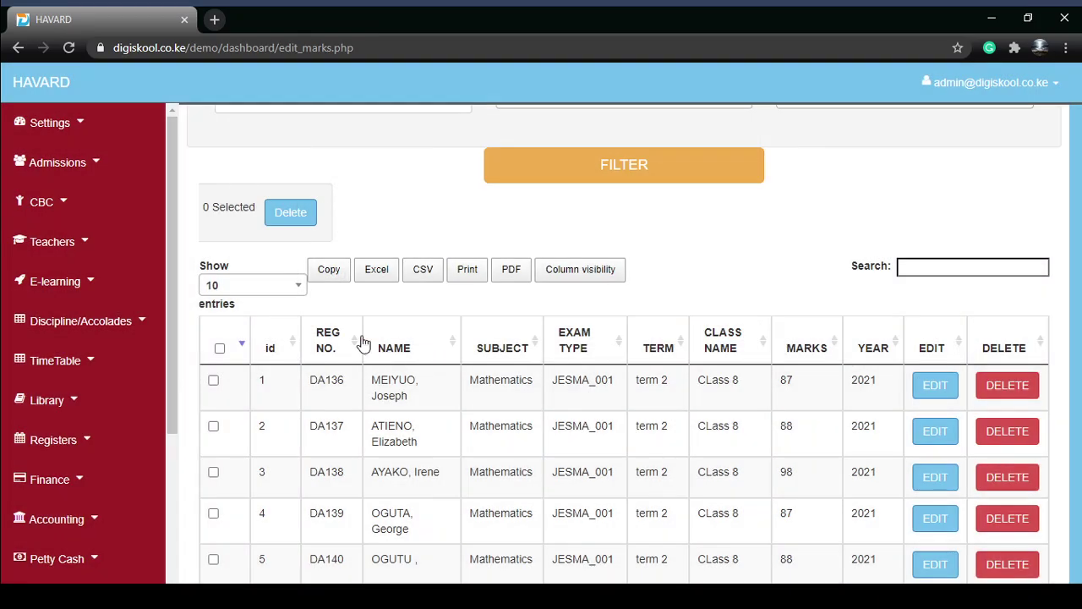
# - Read the mark update message and examine the listed Mathematics marks of the Class 8 students
pyautogui.moveTo(286, 203); pyautogui.dragTo(841, 220)
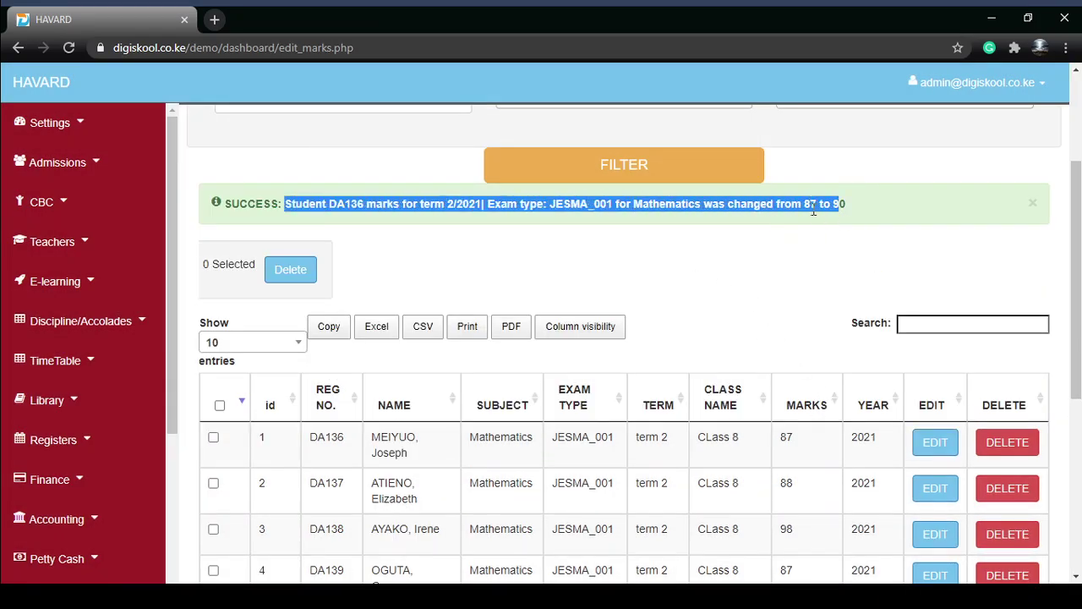
pyautogui.click(864, 209)
pyautogui.scroll(-1, 668, 450)
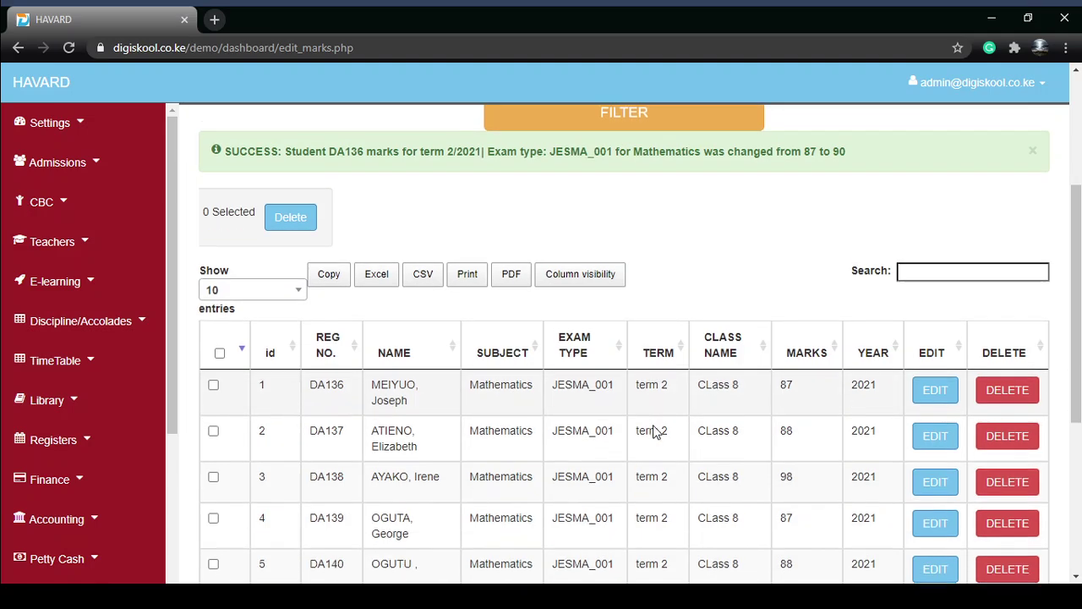
pyautogui.scroll(-4, 658, 428)
pyautogui.scroll(1, 662, 425)
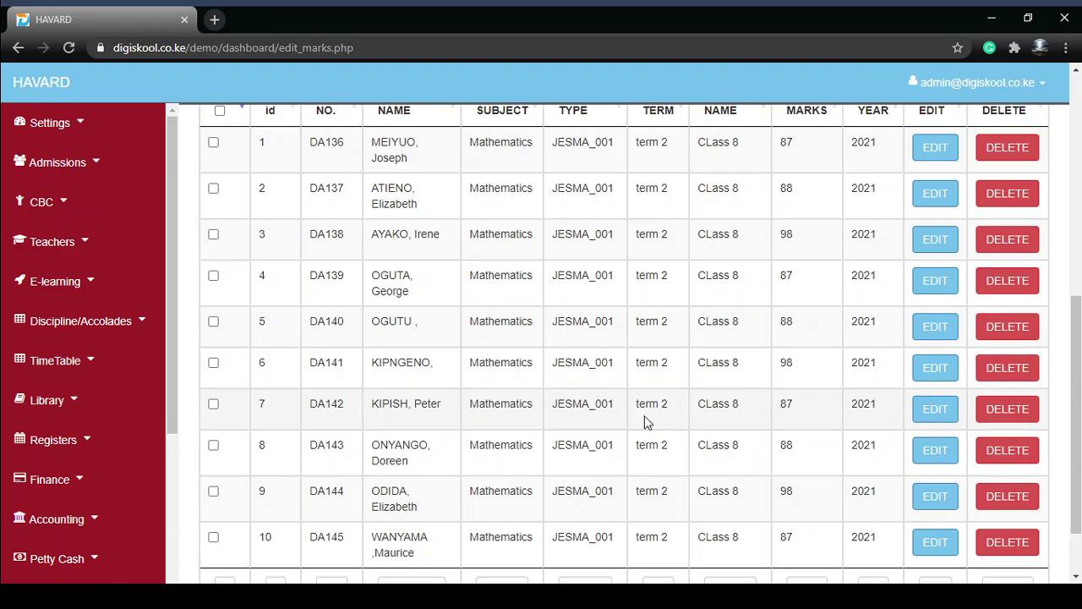
pyautogui.tripleClick(408, 539)
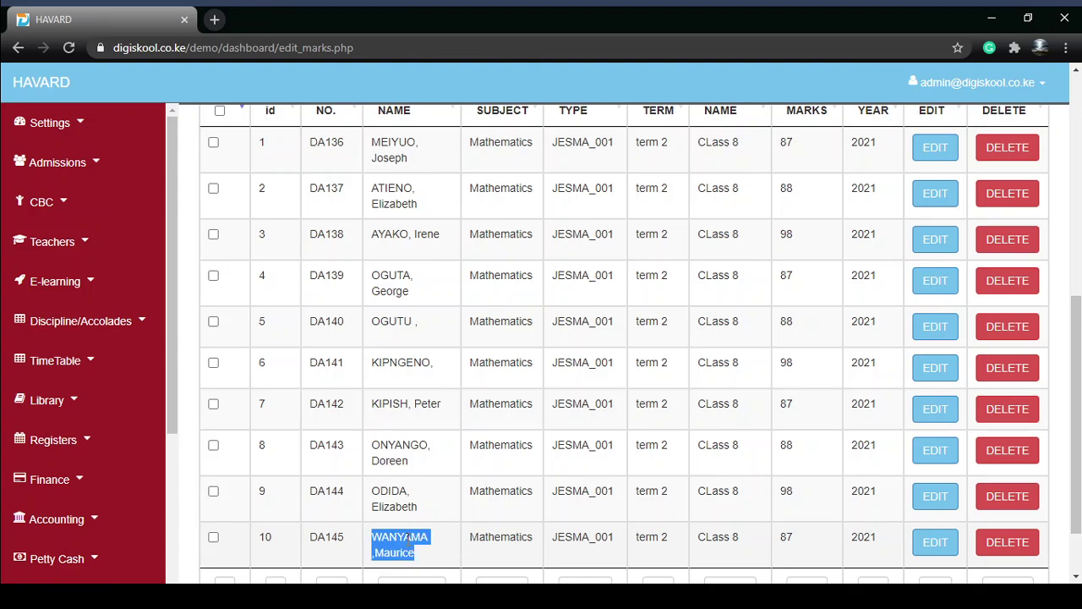
pyautogui.click(937, 510)
pyautogui.scroll(-4, 674, 437)
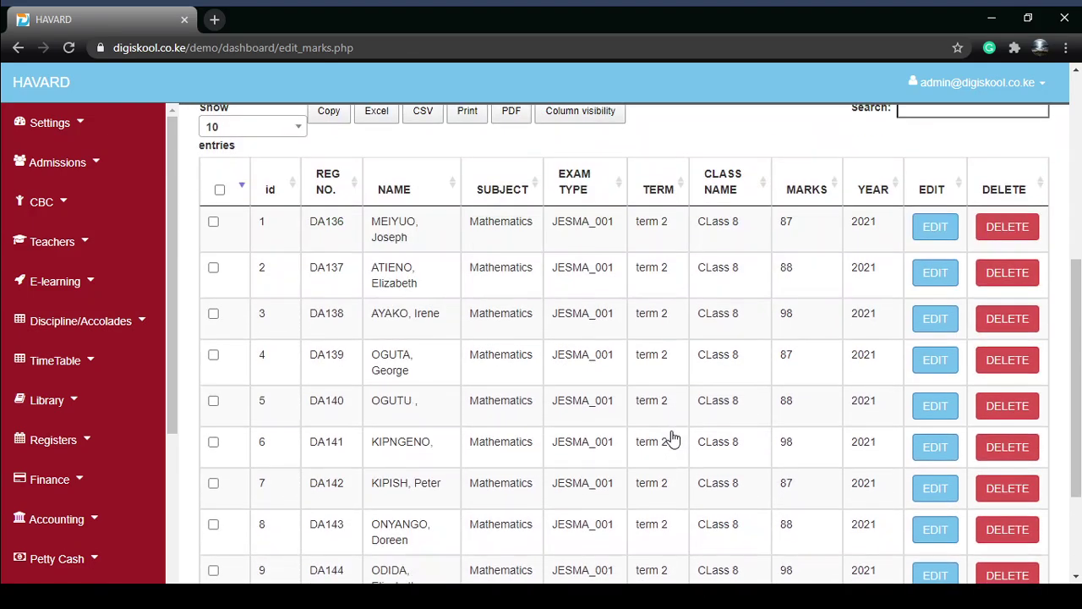
pyautogui.scroll(3, 672, 440)
pyautogui.scroll(2, 421, 307)
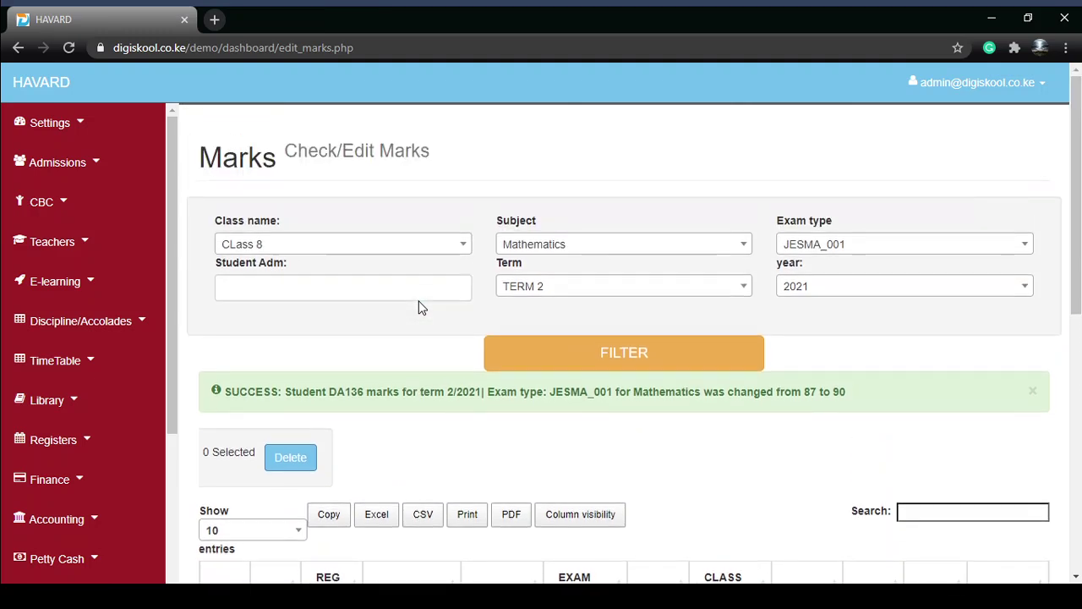
# - Clear the subject filter, filter the Class 8 marks again and look over each student's marks in all subjects
pyautogui.click(548, 252)
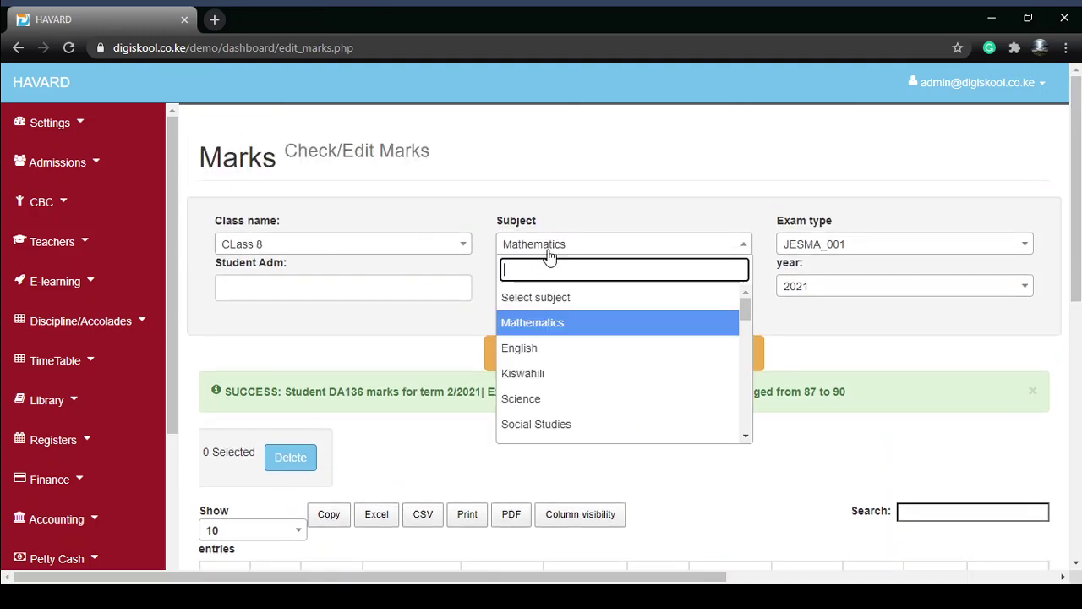
pyautogui.click(563, 302)
pyautogui.click(551, 356)
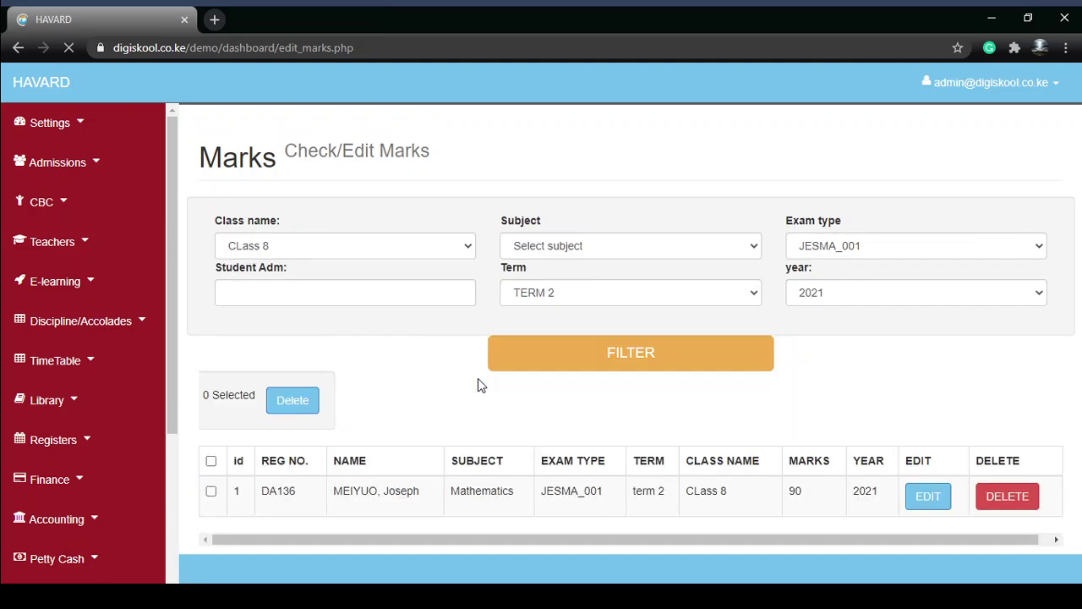
pyautogui.scroll(-4, 478, 378)
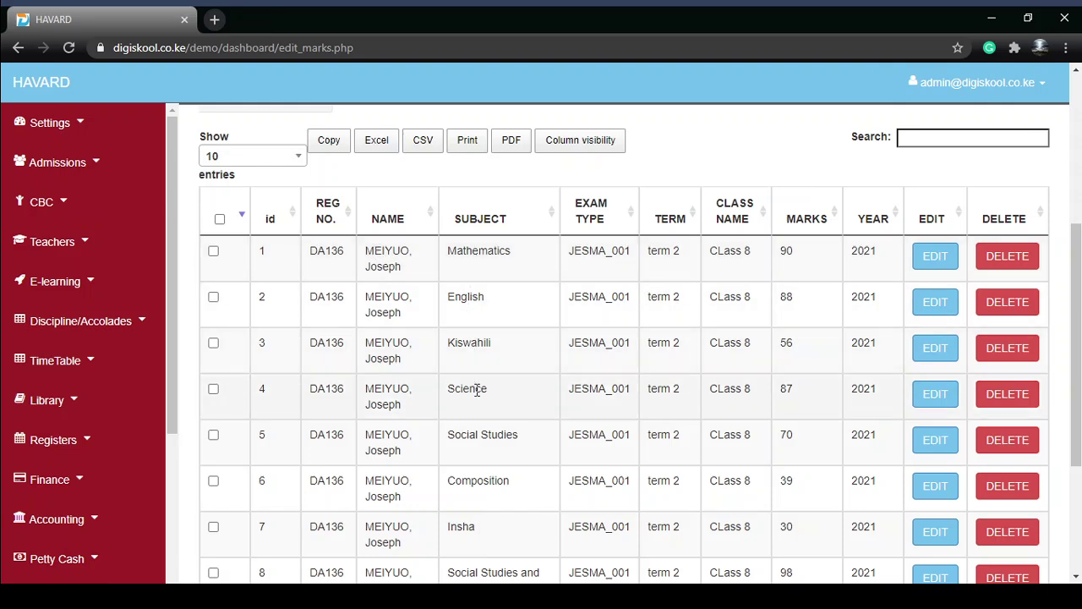
pyautogui.scroll(-2, 479, 473)
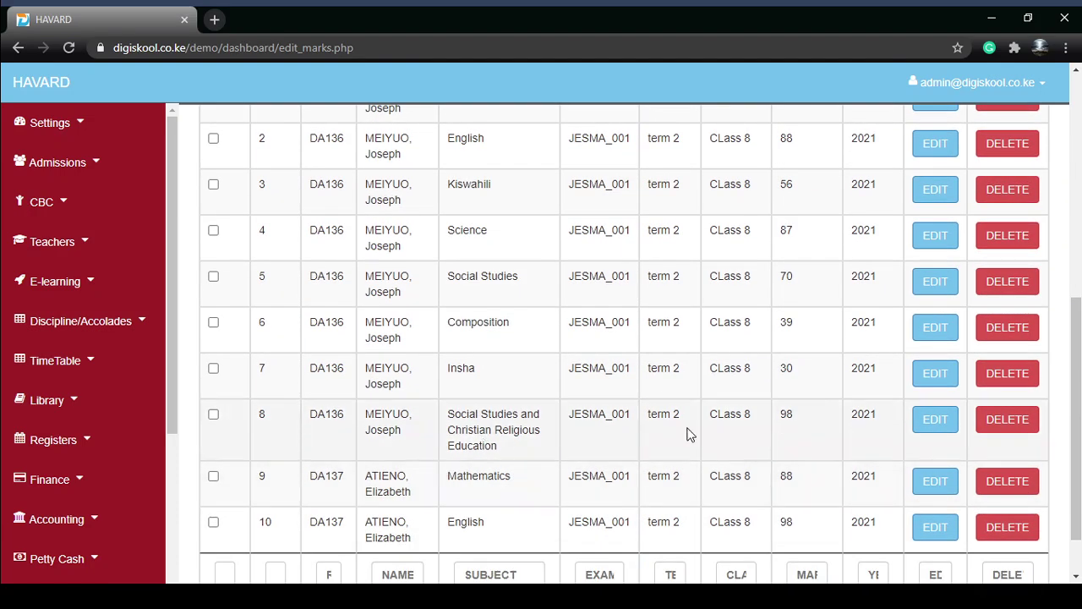
pyautogui.scroll(-1, 692, 363)
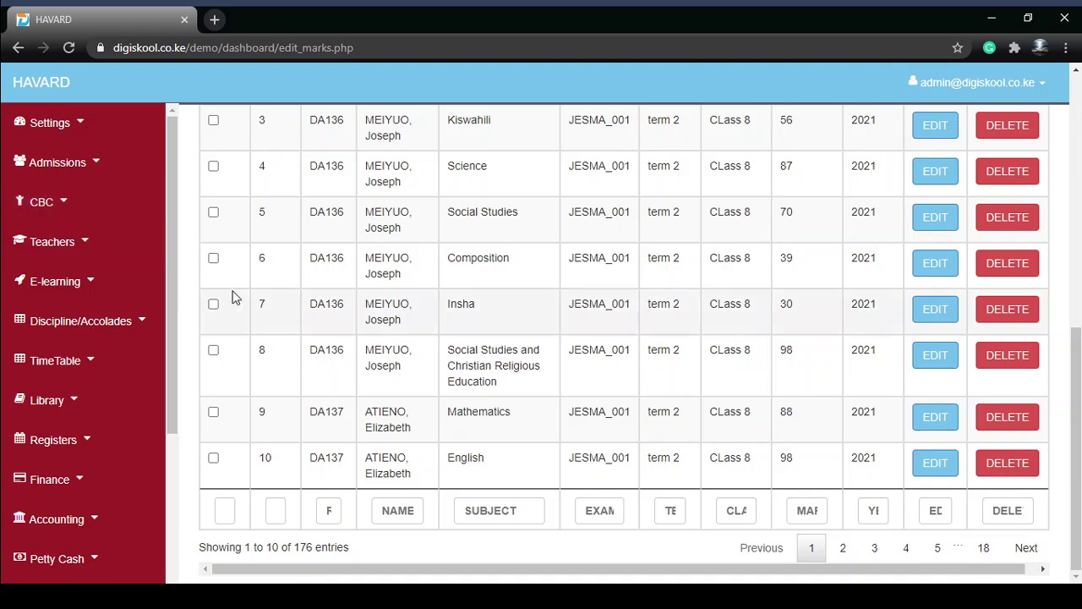
pyautogui.scroll(5, 303, 270)
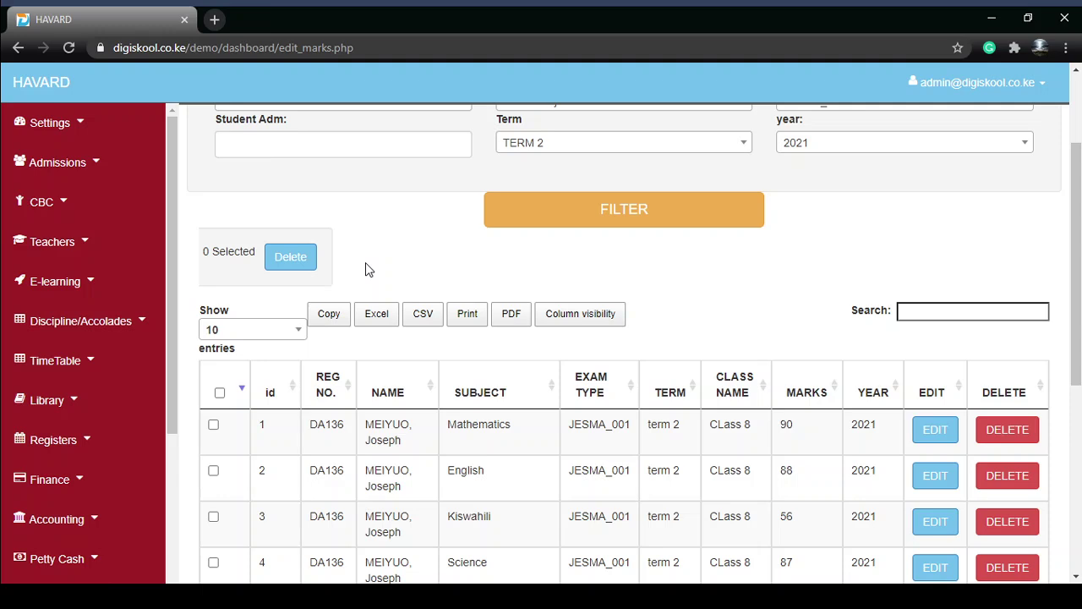
# - Expand the Teachers section to show its marks pages
pyautogui.click(73, 252)
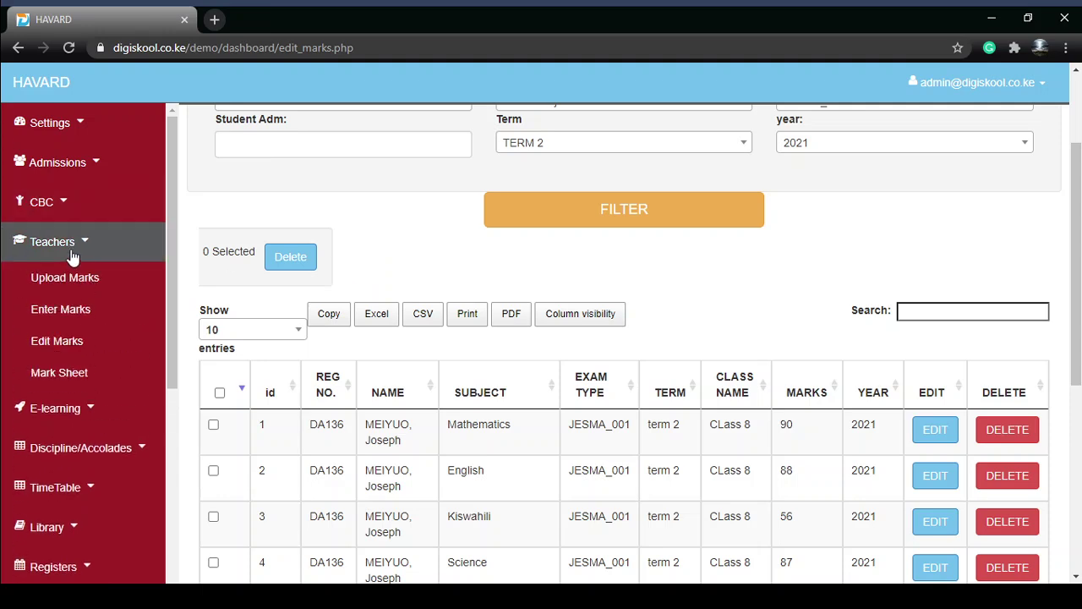